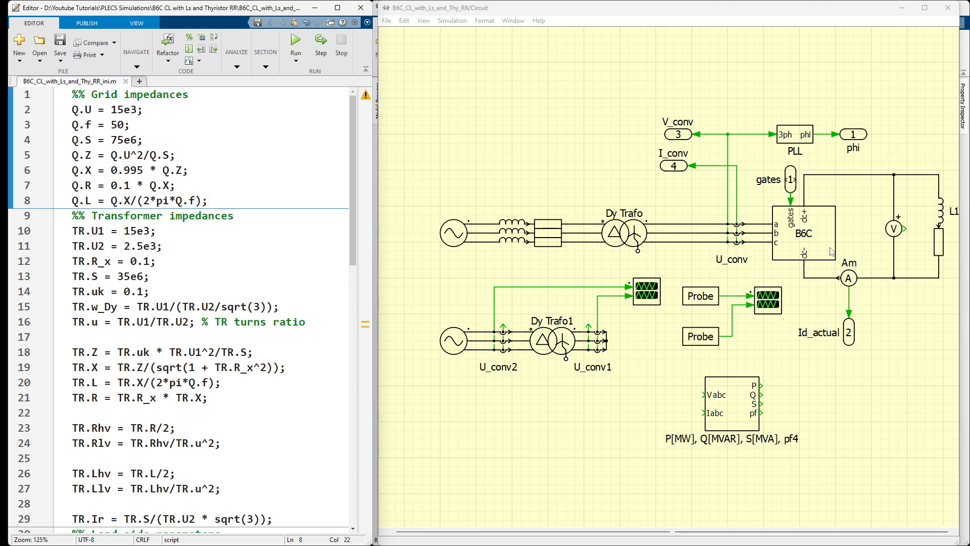
Step: Examine the block parameters of the upper first-leg thyristor inside the B6C subsystem and close the subsystem again
double_click(831, 251)
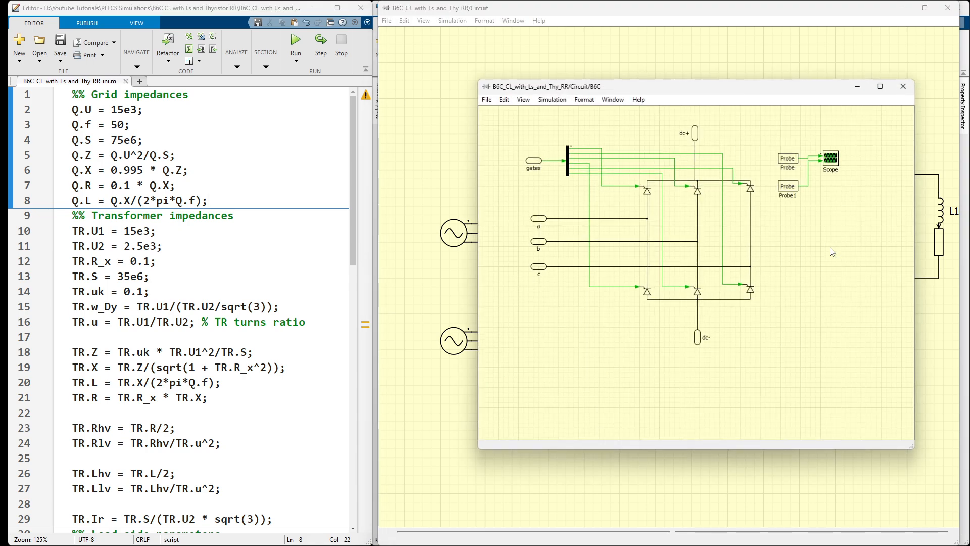
double_click(648, 192)
left_click_drag(652, 169, 480, 203)
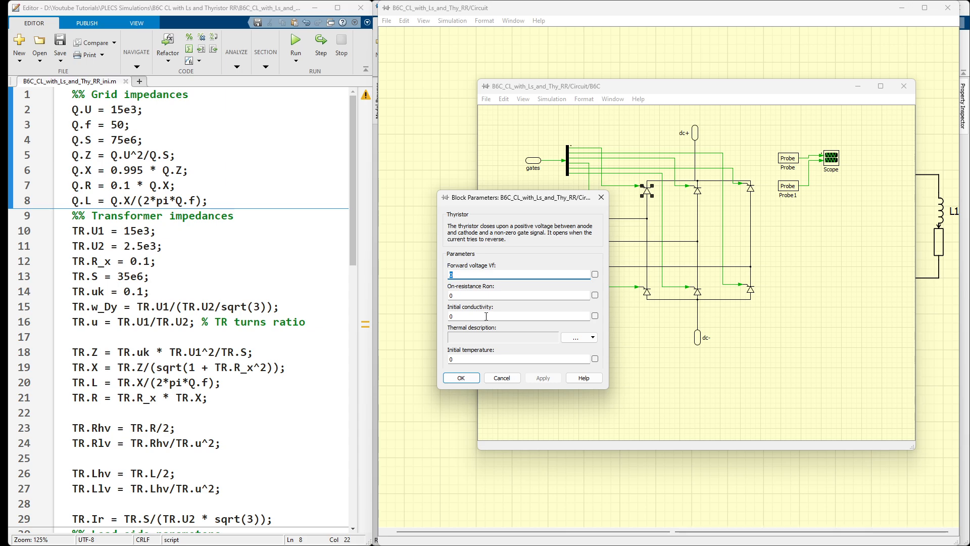
left_click(475, 383)
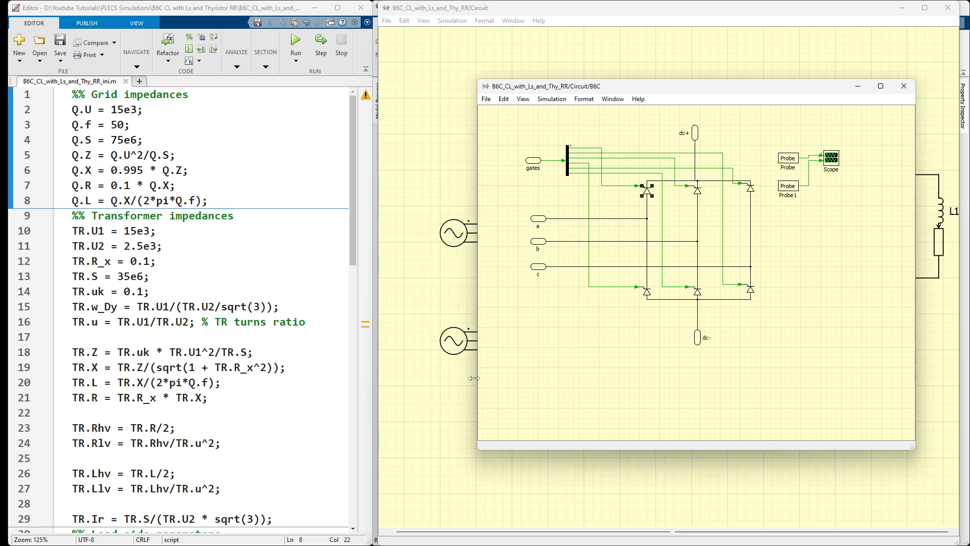
left_click(904, 91)
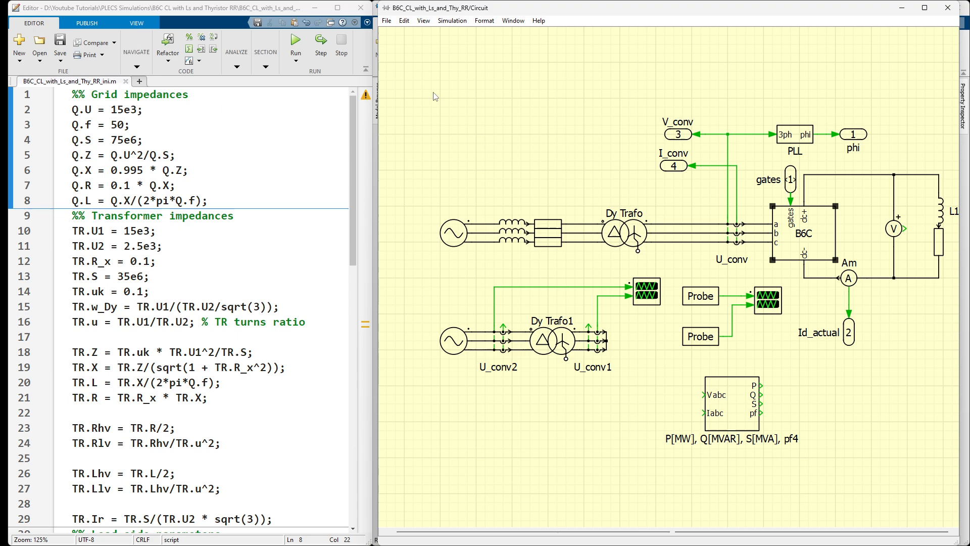
Step: Run the initialization script and inspect a few periods of the waveforms in the scope fed by the two probes of the main circuit
left_click(307, 153)
key("F5")
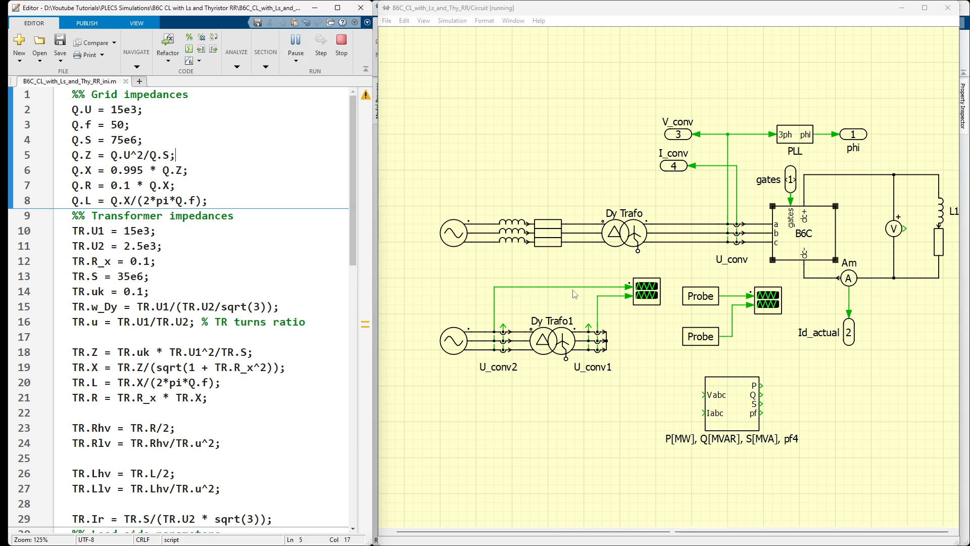
double_click(767, 297)
left_click_drag(662, 322, 602, 325)
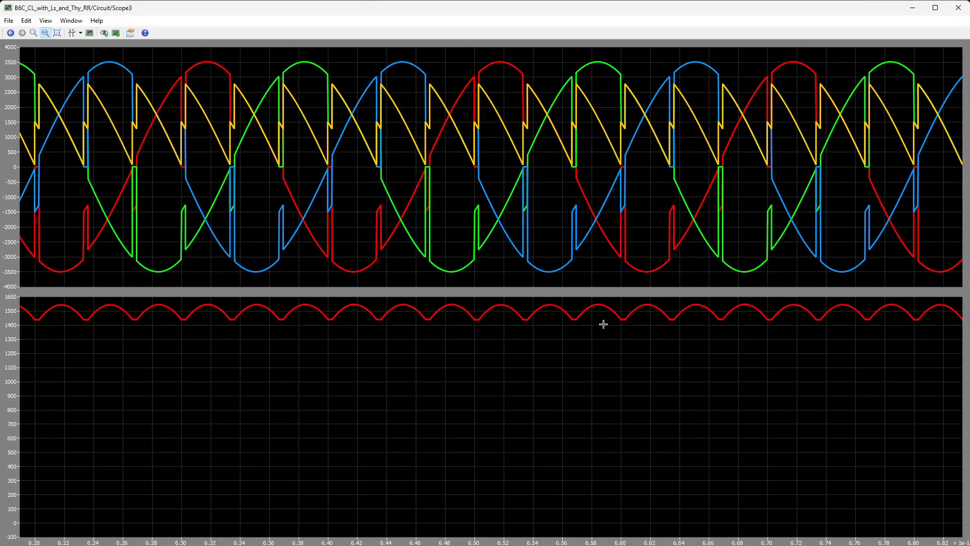
left_click_drag(717, 259, 480, 255)
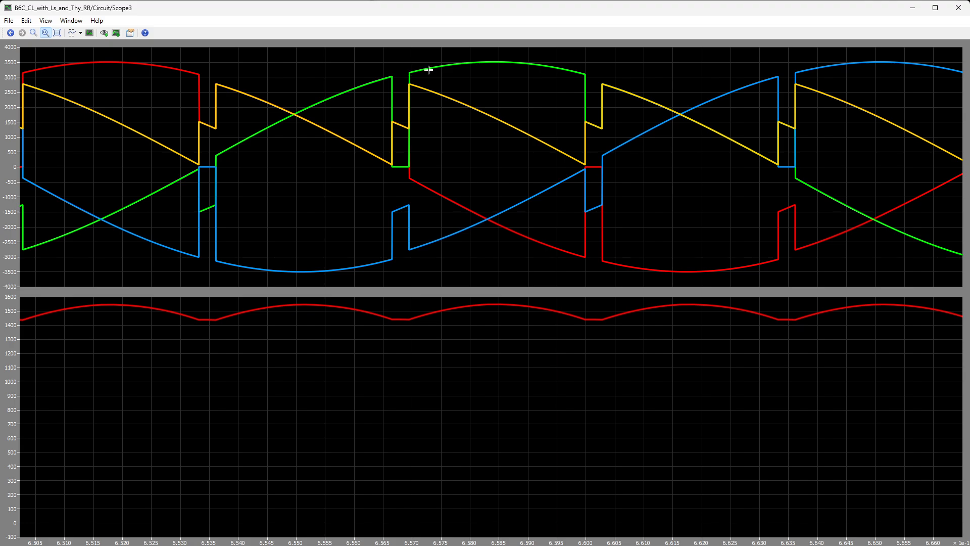
left_click(958, 8)
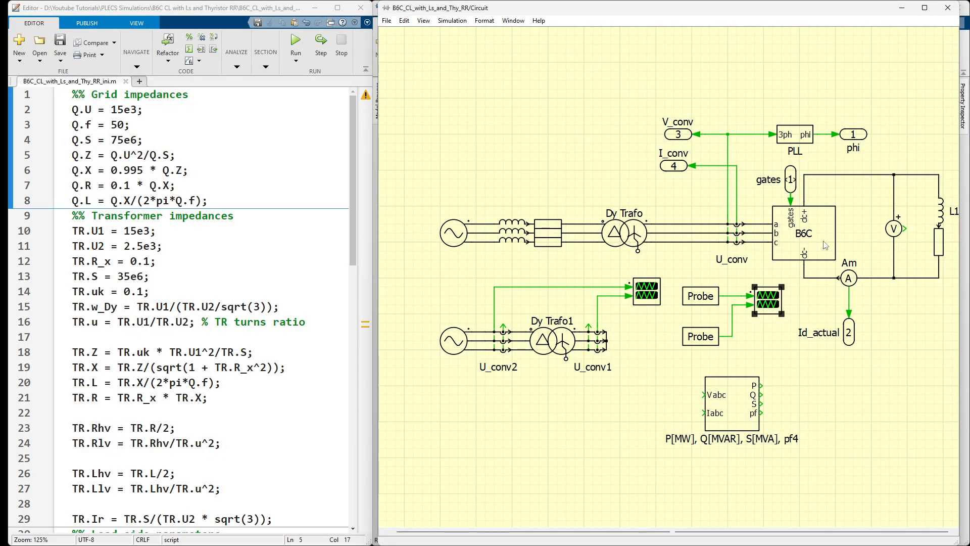
Step: Inspect a few periods of the thyristor waveforms in the scope inside the B6C subsystem, and close the subsystem
double_click(794, 242)
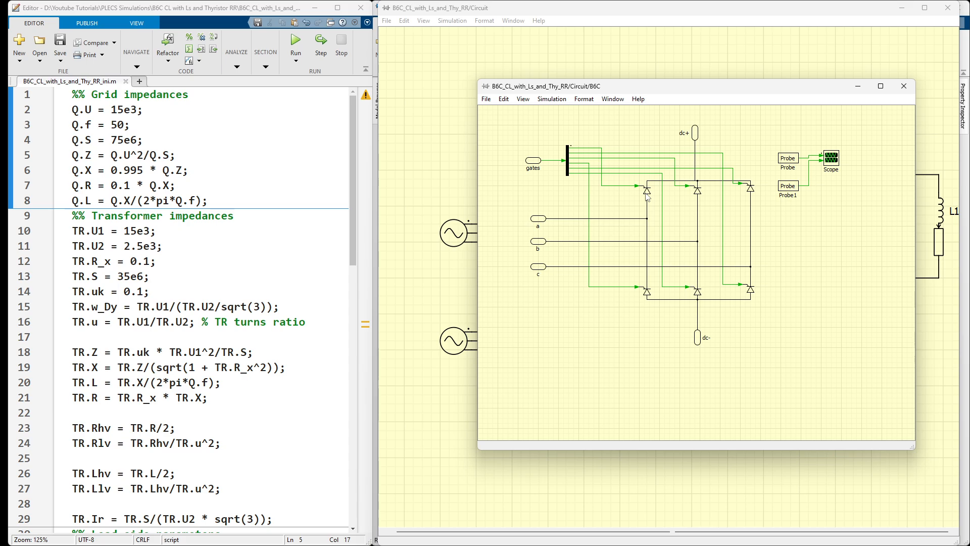
double_click(831, 162)
left_click_drag(825, 228, 696, 235)
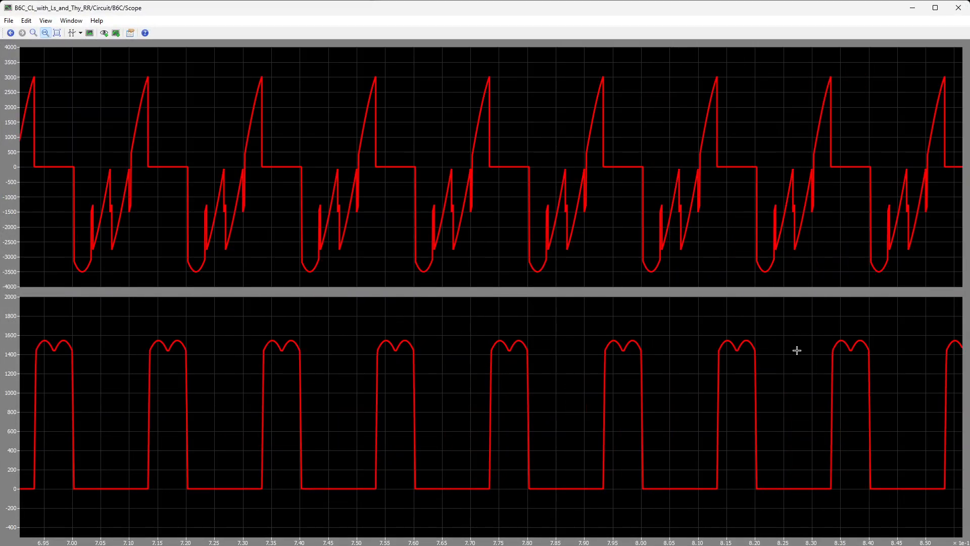
left_click_drag(812, 409, 561, 434)
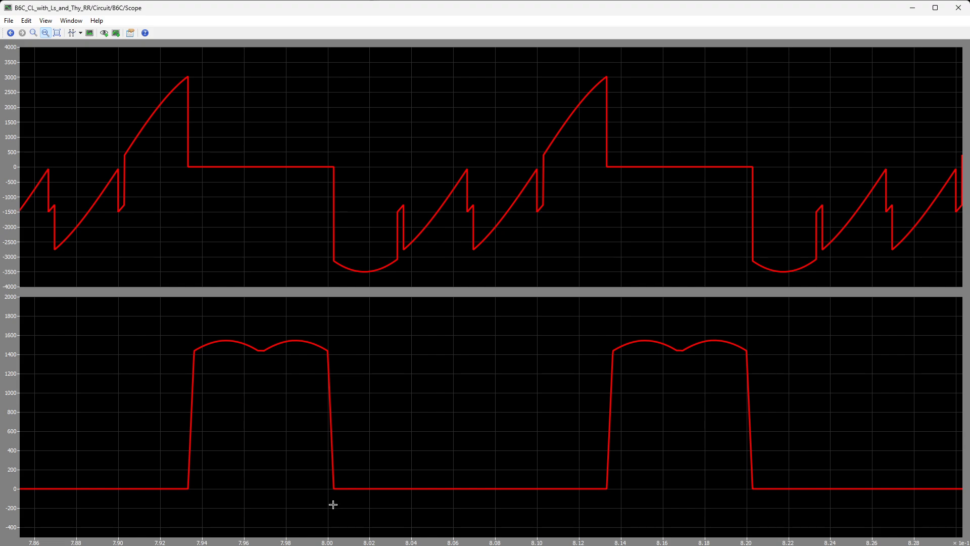
left_click(959, 8)
left_click(570, 327)
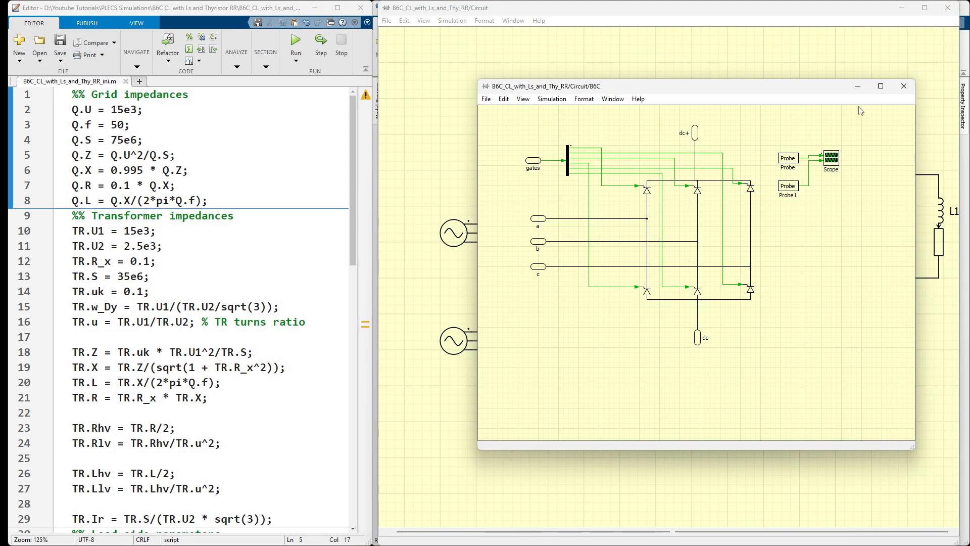
left_click(903, 86)
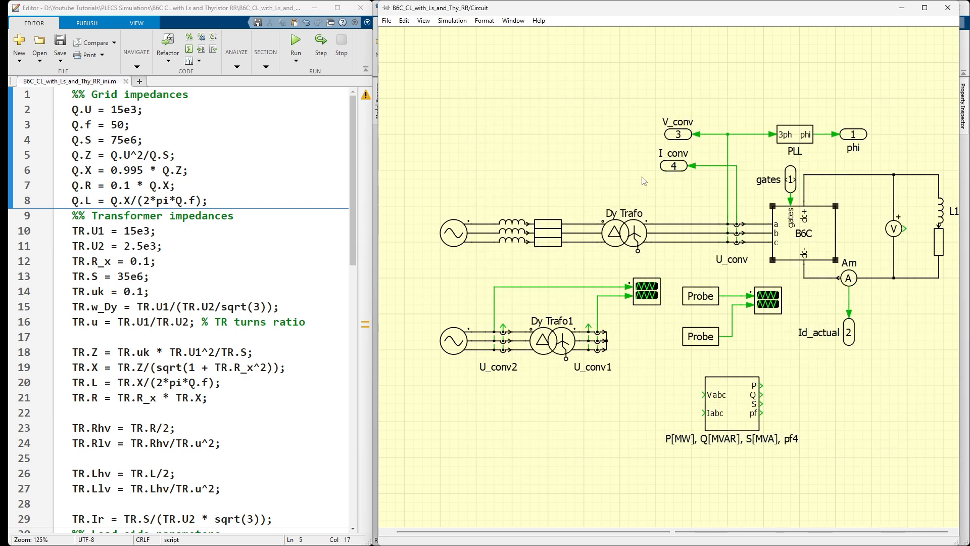
Step: Move the B6C block out of the circuit to the free area above the grid source and place a copy beside it
left_click(819, 250)
left_click_drag(823, 250, 545, 116)
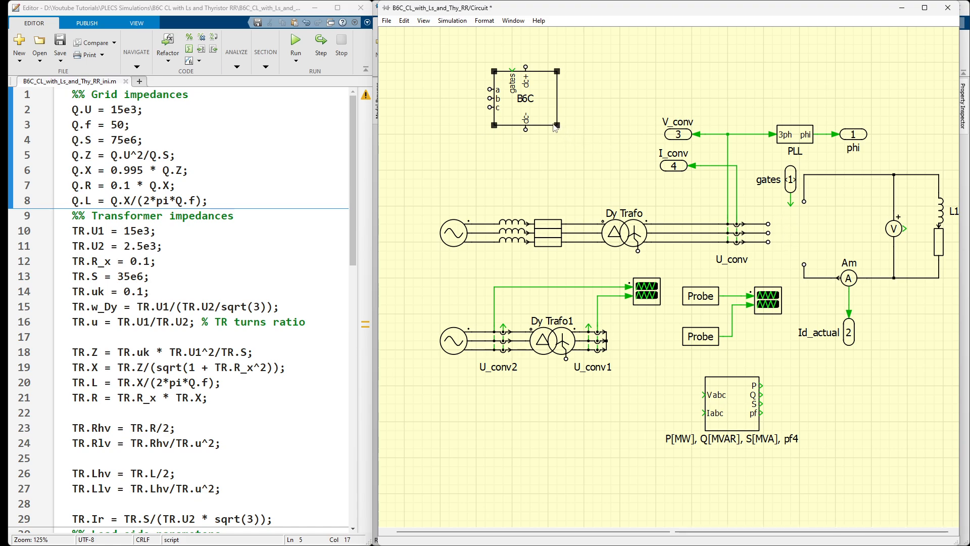
left_click_drag(546, 117, 638, 110)
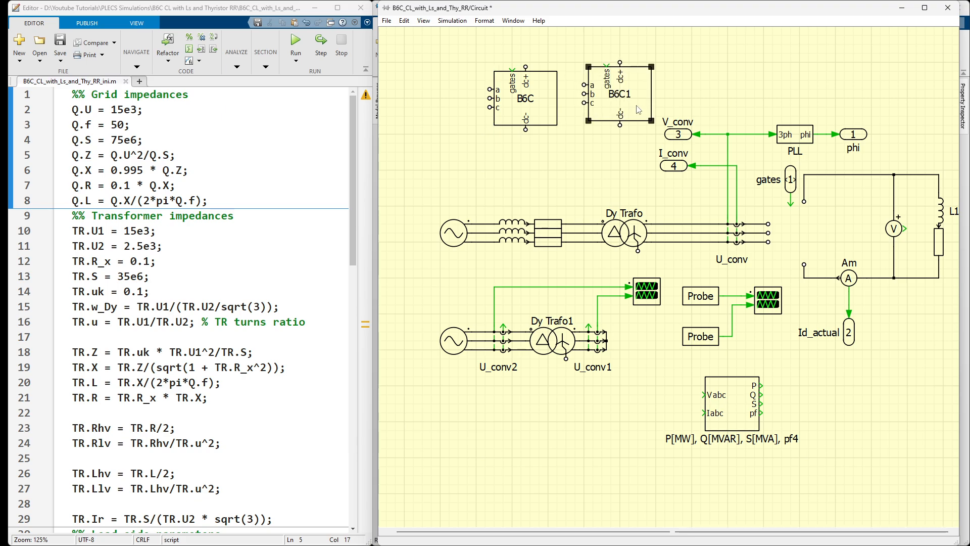
Step: In the copied B6C1 subsystem, move the probes and scope further aside and delete the six thyristors with their wiring
double_click(638, 110)
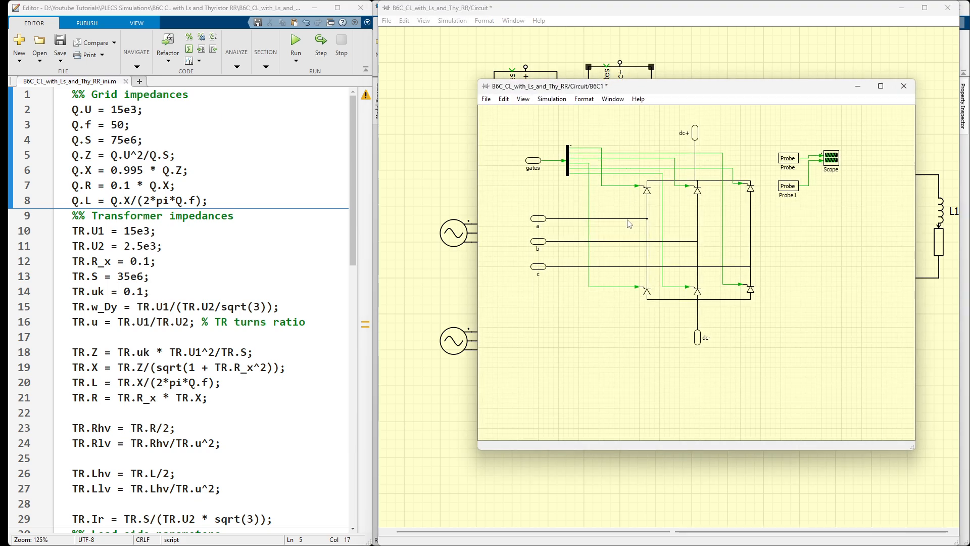
left_click_drag(773, 133, 849, 227)
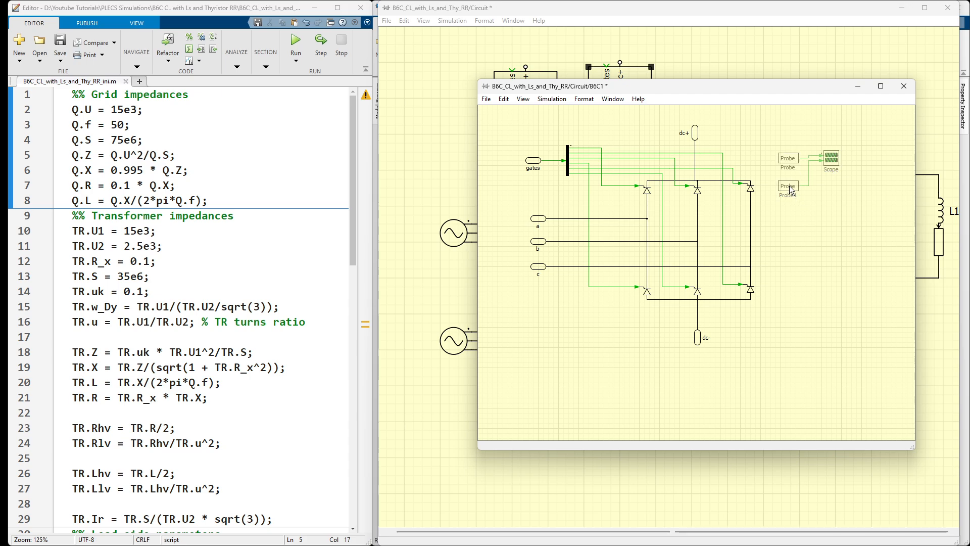
left_click_drag(789, 186, 864, 182)
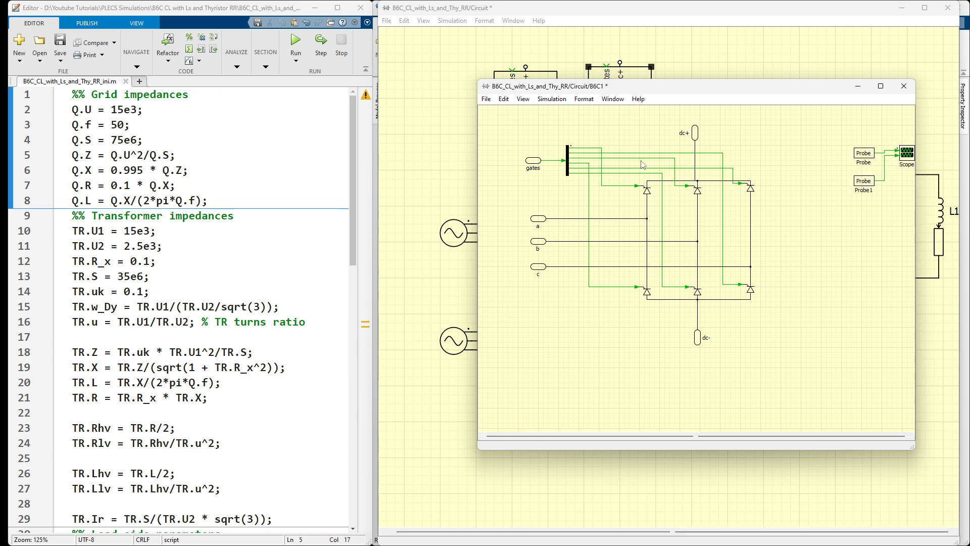
left_click_drag(782, 302, 613, 150)
key("Delete")
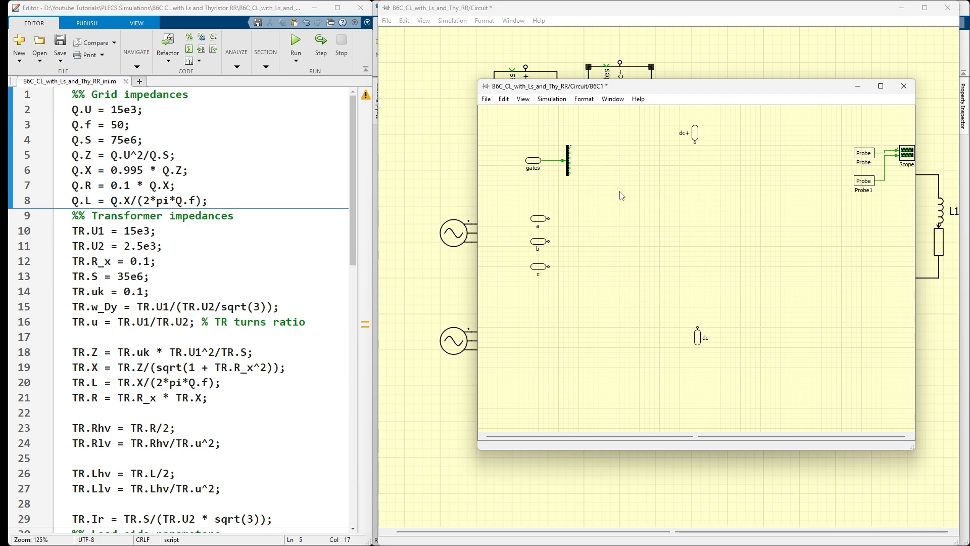
Step: Search the component library for "thy" and place a Thyristor with Reverse Recovery in the B6C1 subsystem
key("ctrl+l")
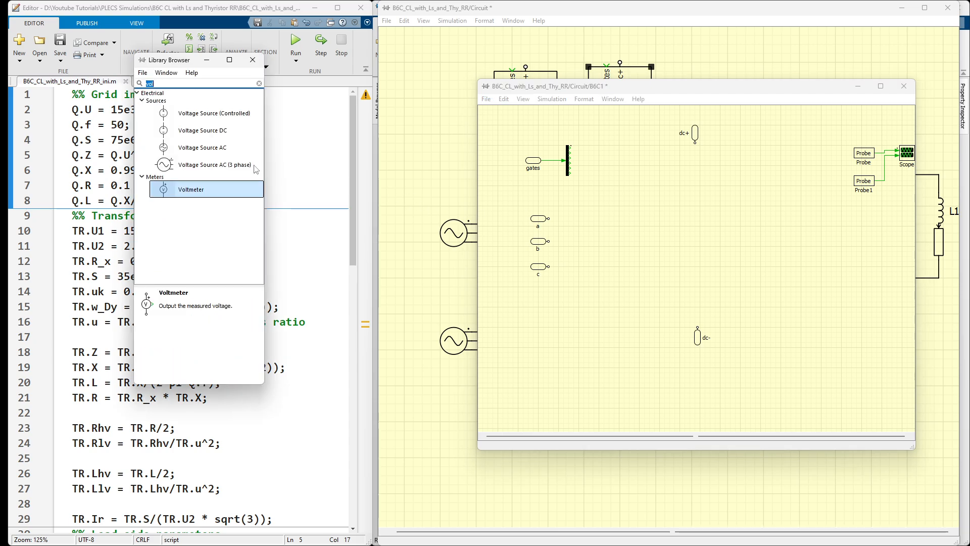
type("thy")
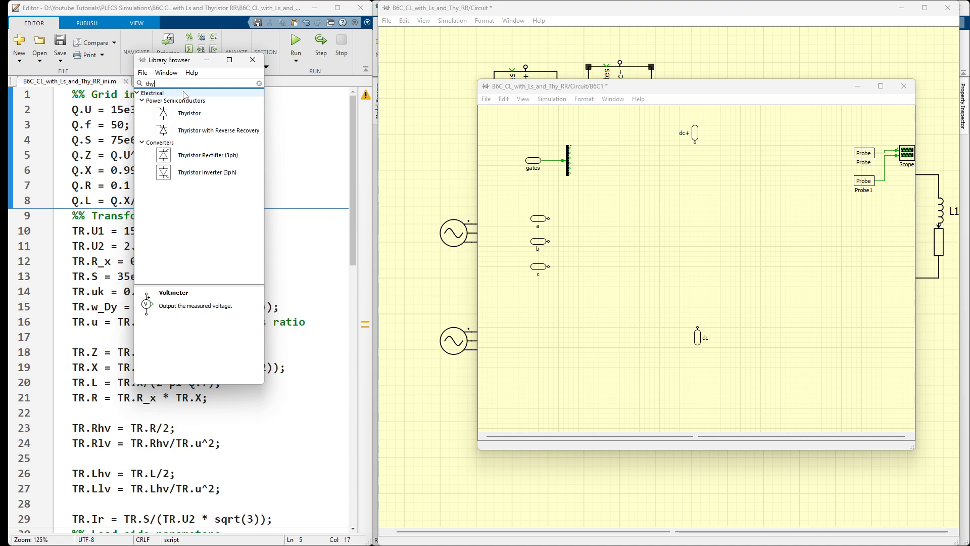
left_click(198, 132)
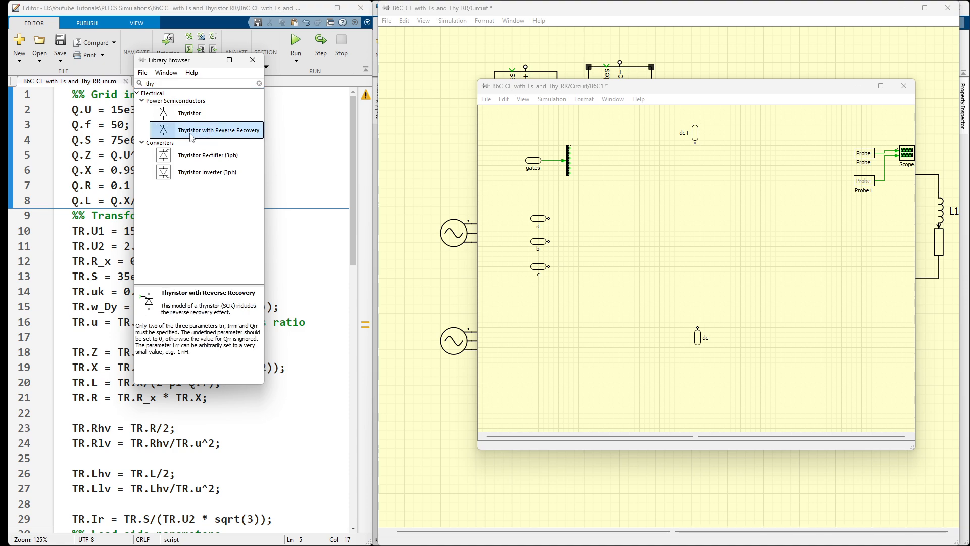
left_click_drag(217, 134, 685, 206)
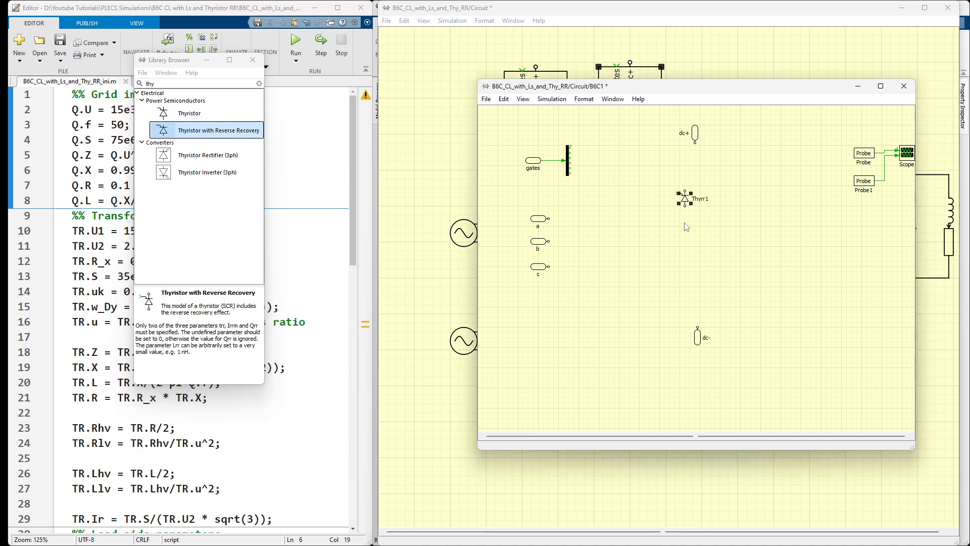
Step: Add a Signal Goto block beside the gate demultiplexer and a Signal From block connected to the new thyristor's gate
double_click(168, 84)
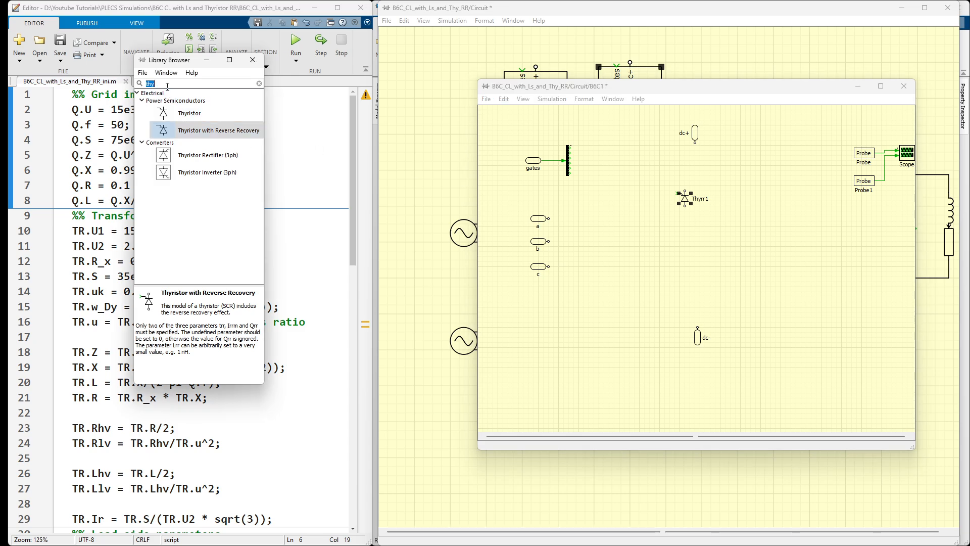
type("got")
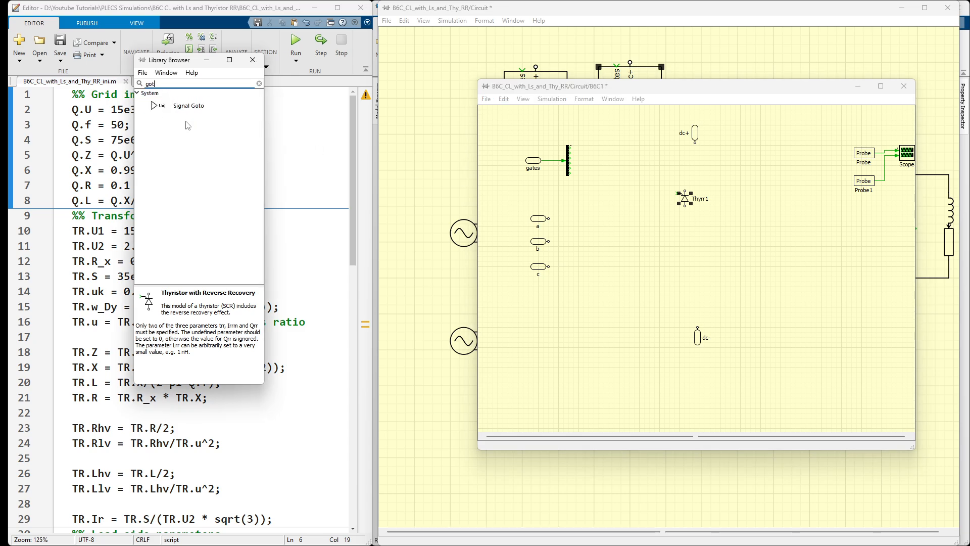
left_click_drag(194, 109, 589, 151)
double_click(169, 83)
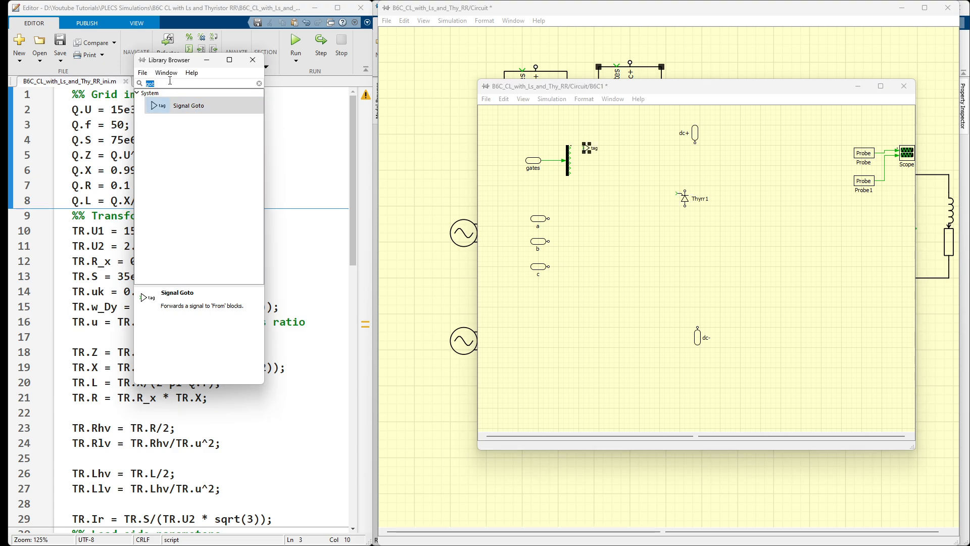
type("from")
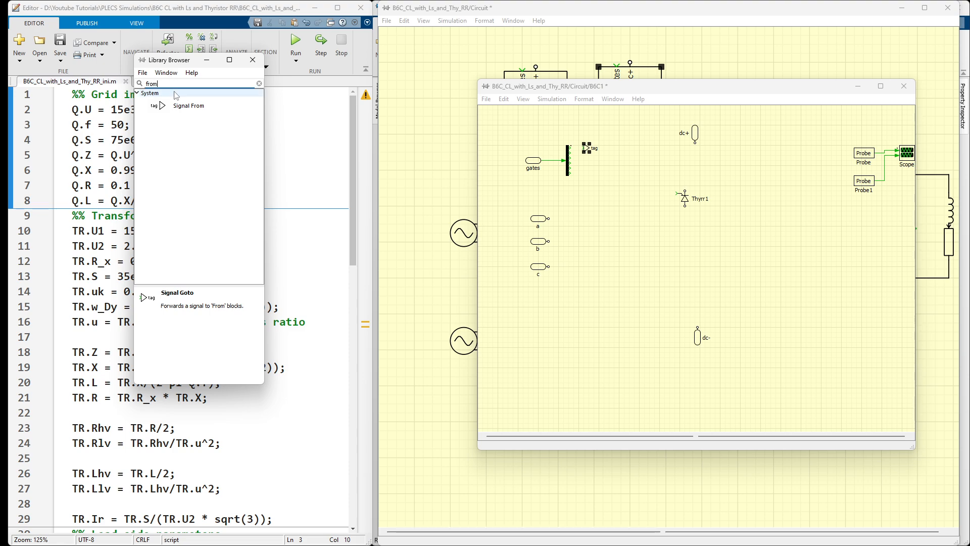
left_click_drag(187, 106, 680, 193)
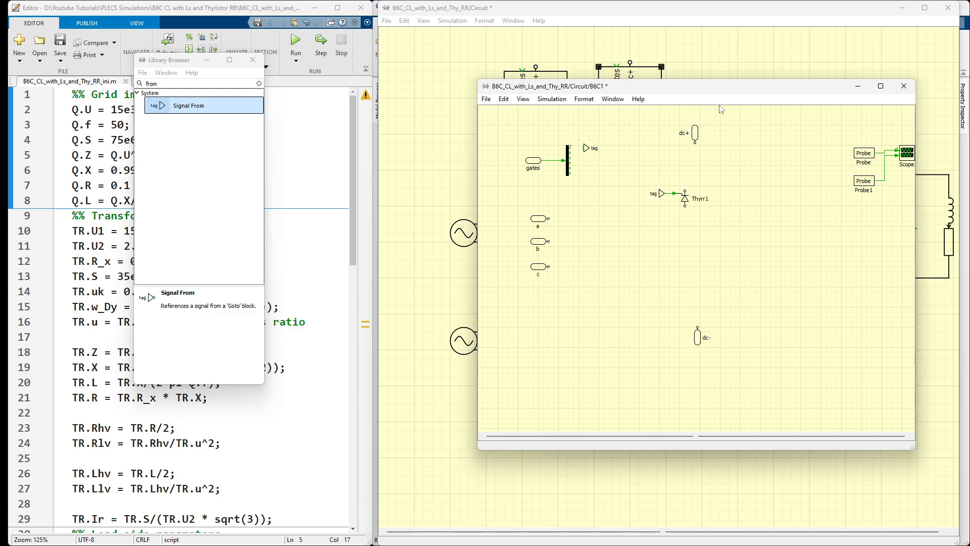
Step: Enlarge the subsystem window and duplicate the thyristor with its Signal From block into an upper and a lower row of three
left_click_drag(717, 89, 589, 34)
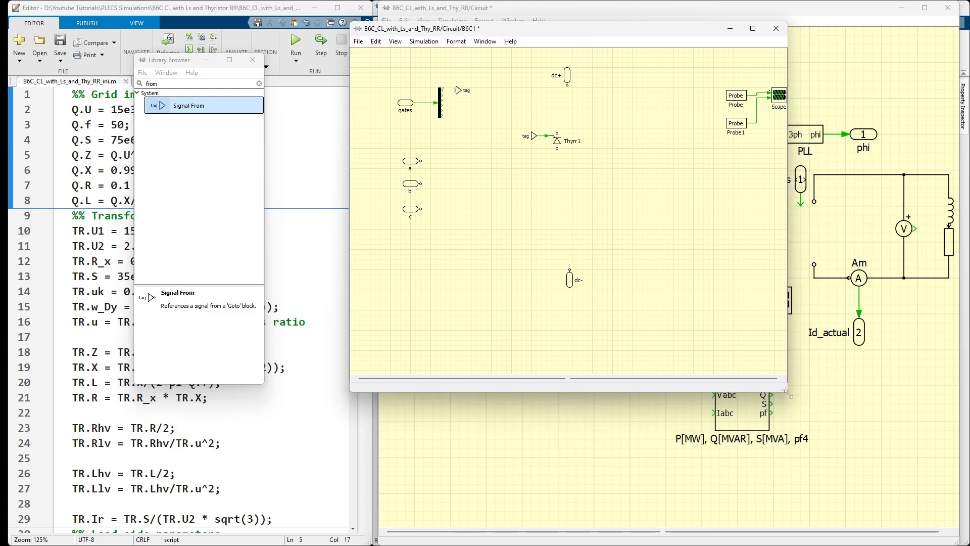
left_click_drag(788, 392, 941, 491)
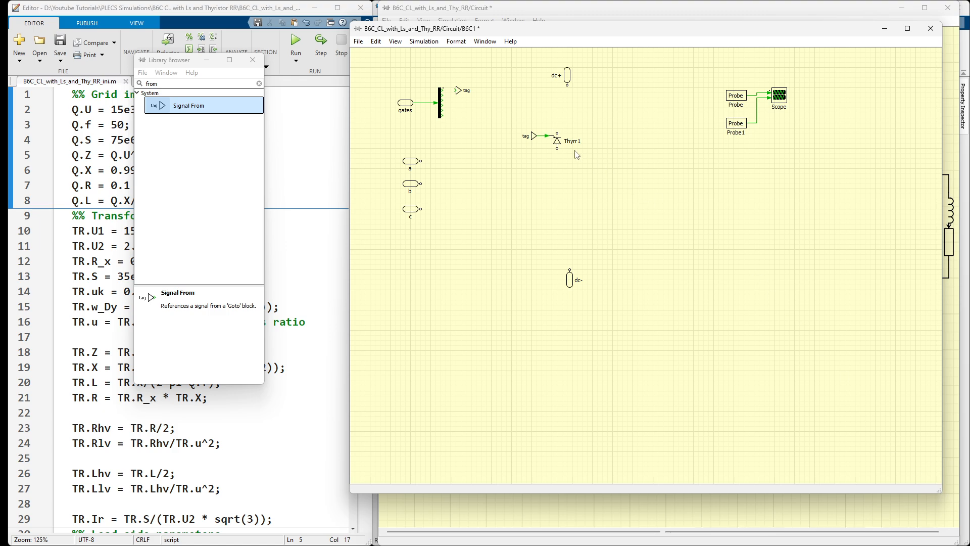
left_click_drag(520, 116, 615, 191)
left_click(602, 193)
scroll(603, 193, "up", 2)
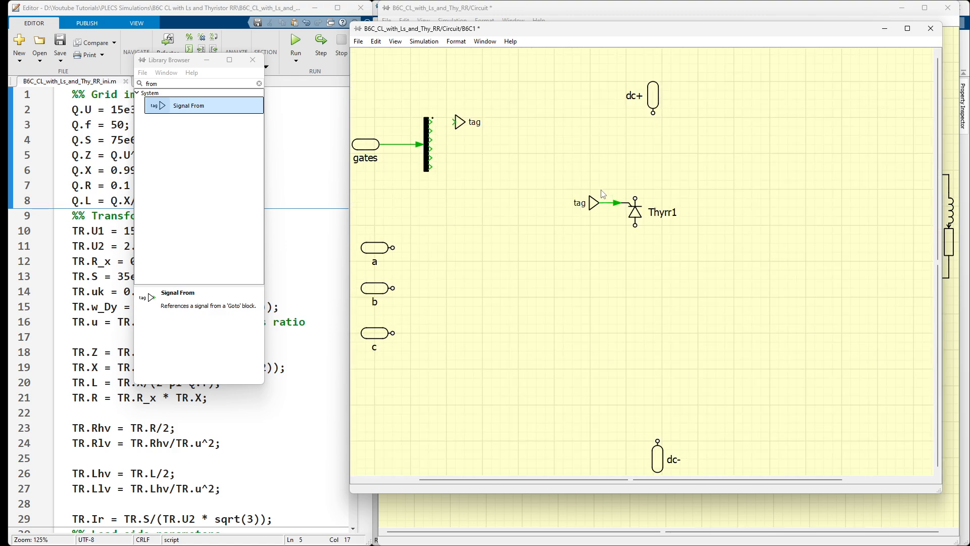
left_click_drag(557, 177, 730, 283)
left_click_drag(635, 213, 756, 424)
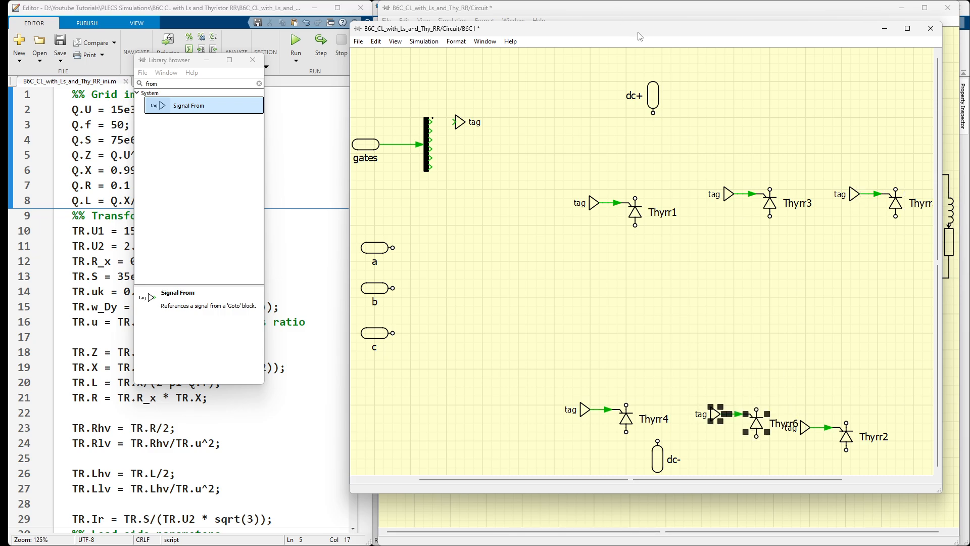
Step: Enlarge the subsystem window further and shift Thyrr1 with its Signal From block into vertical alignment with Thyrr4
left_click_drag(638, 36, 437, 16)
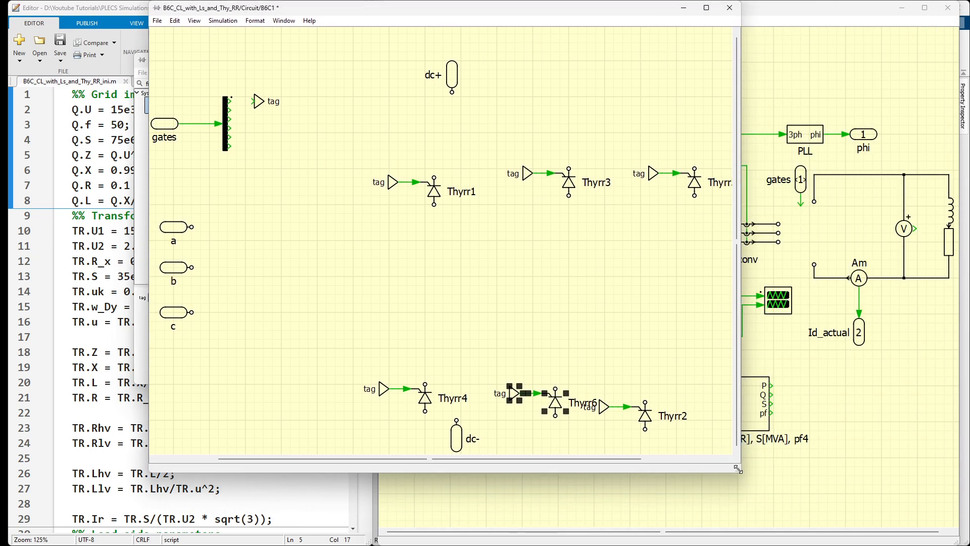
left_click_drag(737, 469, 893, 527)
left_click(572, 250)
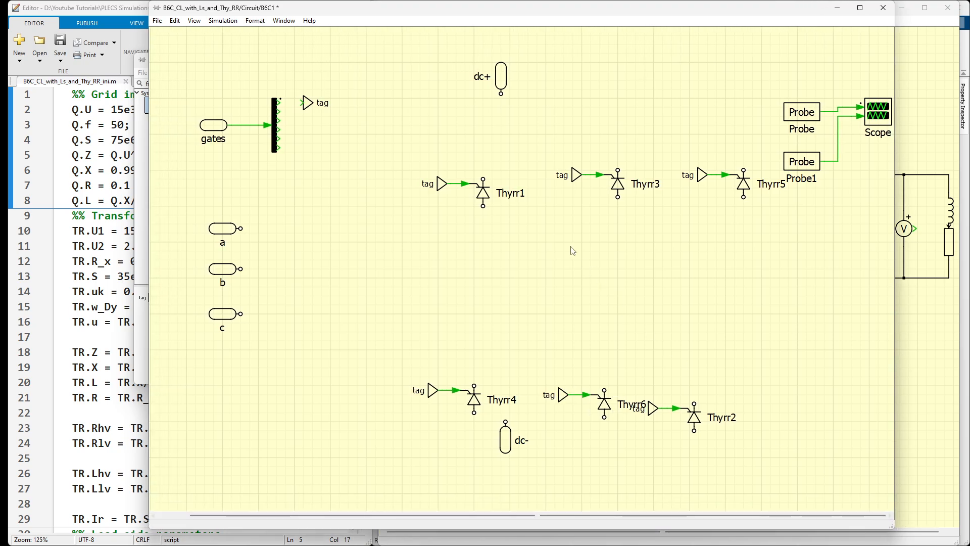
left_click_drag(409, 144, 540, 240)
key("Left")
key("Left")
key("Right")
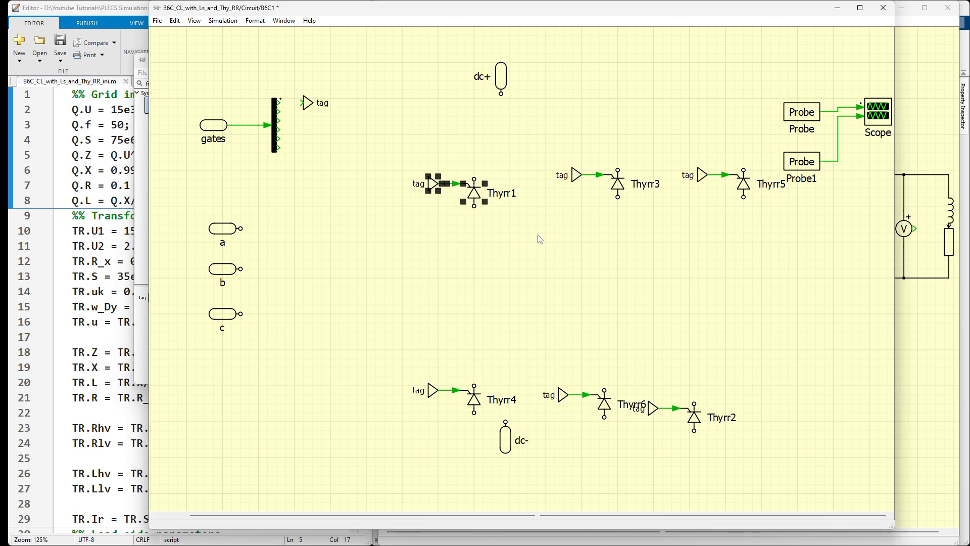
Step: Wire the lower terminal of Thyrr1 to the upper terminal of Thyrr4
left_click(540, 239)
left_click_drag(473, 206, 474, 385)
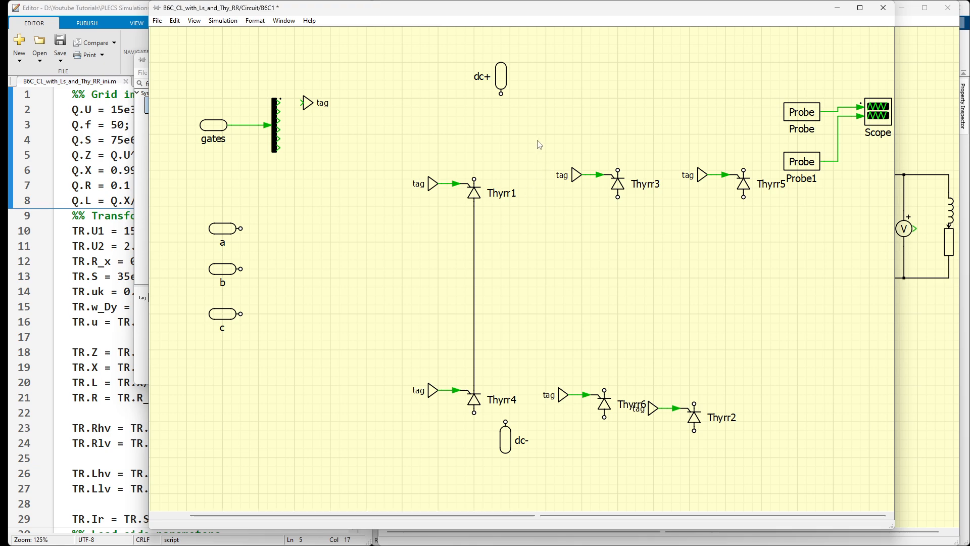
Step: Delete Thyrr3, Thyrr5, Thyrr6 and Thyrr2 with their Signal From blocks, and move the dc- port further down
left_click_drag(537, 140, 753, 461)
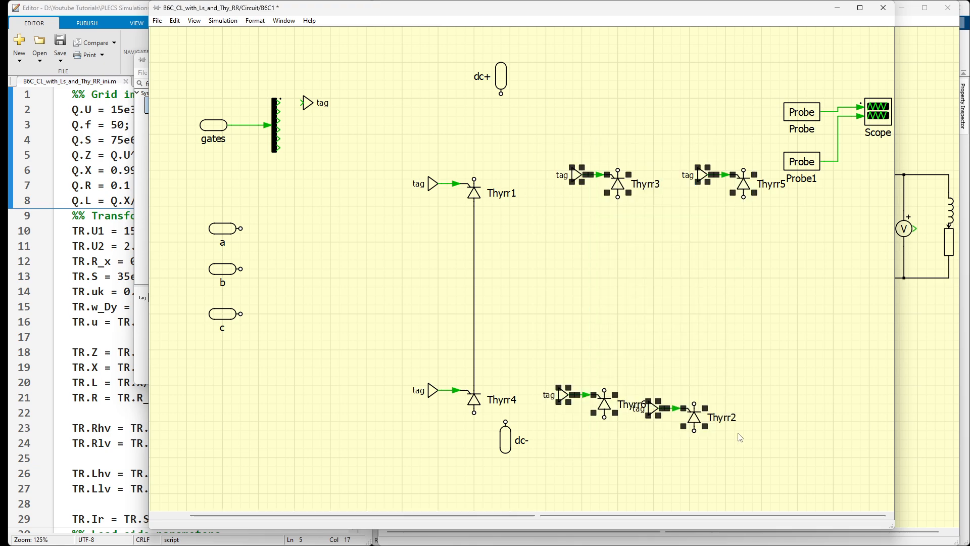
key("Delete")
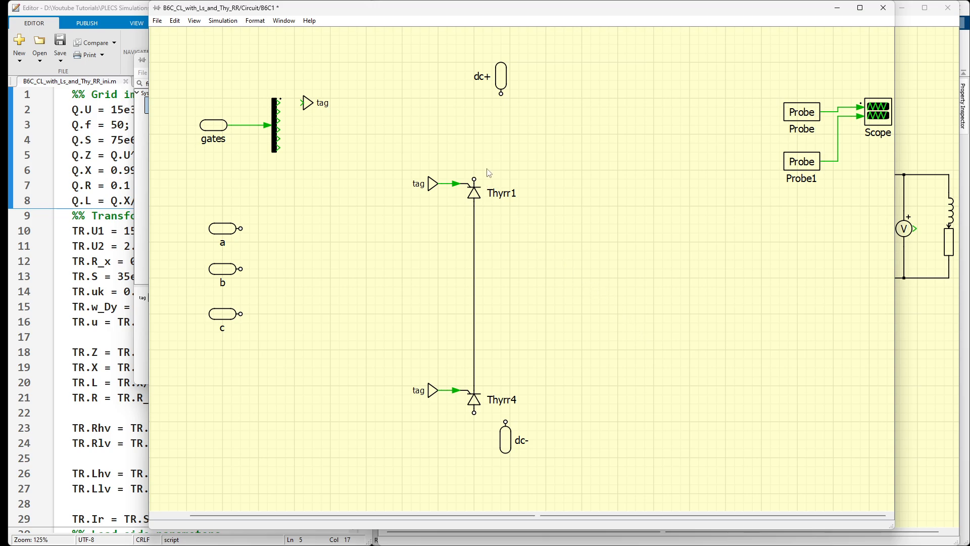
left_click_drag(507, 437, 512, 487)
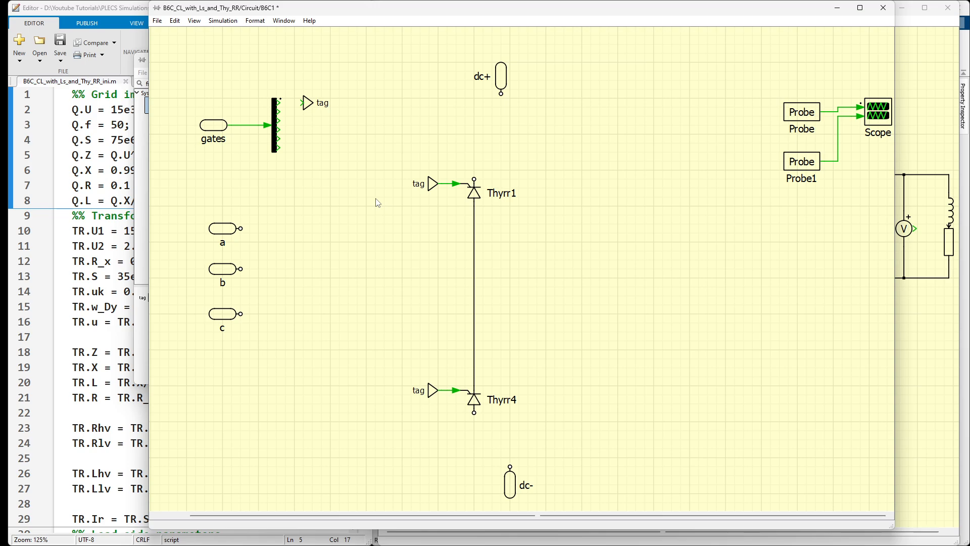
Step: Search the component library for "res" and place a Resistor beside Thyrr1
key("ctrl+l")
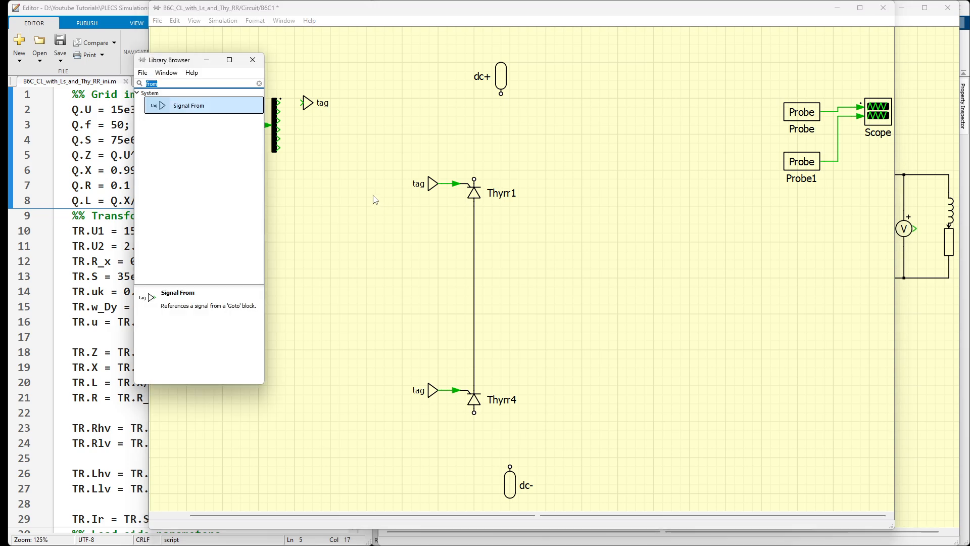
left_click_drag(183, 64, 76, 66)
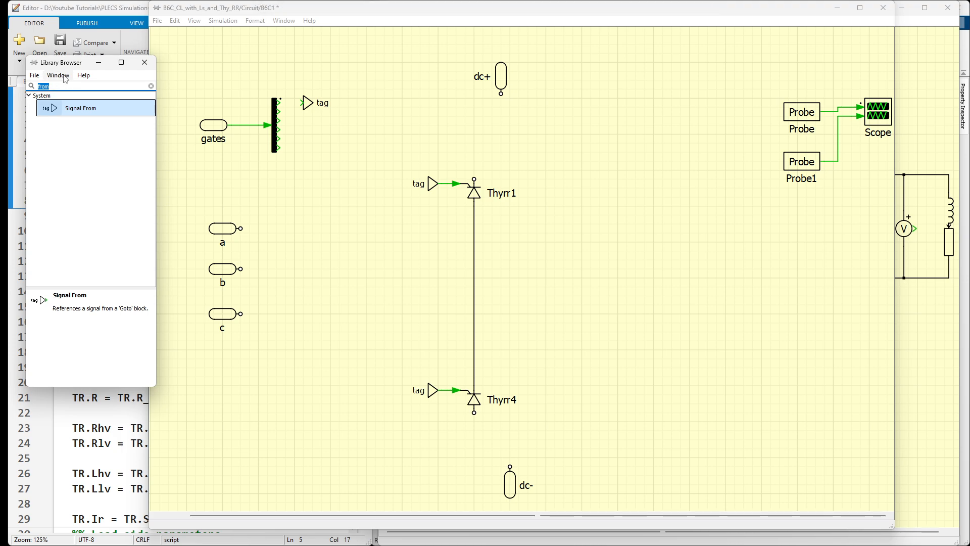
type("res")
left_click(77, 117)
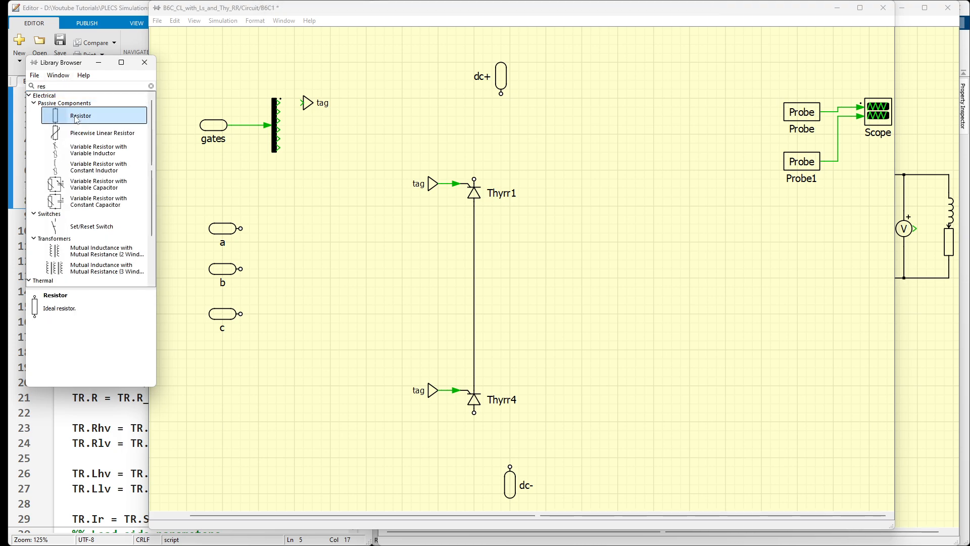
left_click_drag(77, 117, 533, 193)
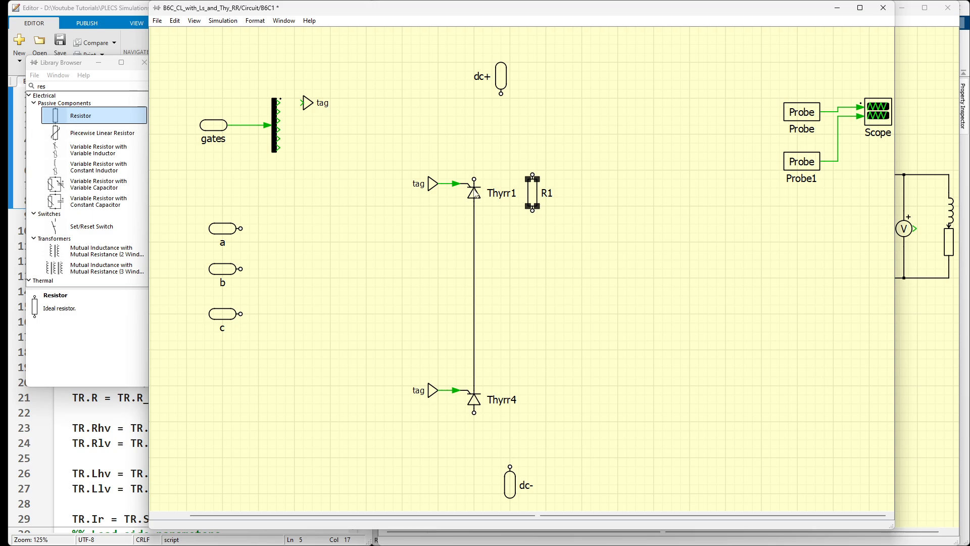
Step: Hide the name label of Thyrr1
left_click(475, 193)
right_click(474, 192)
mouse_move(505, 235)
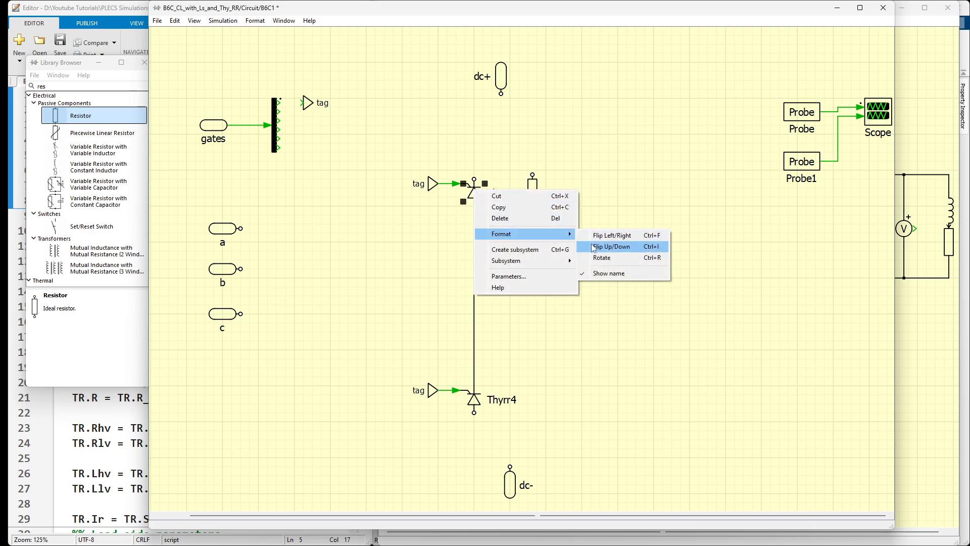
left_click(606, 273)
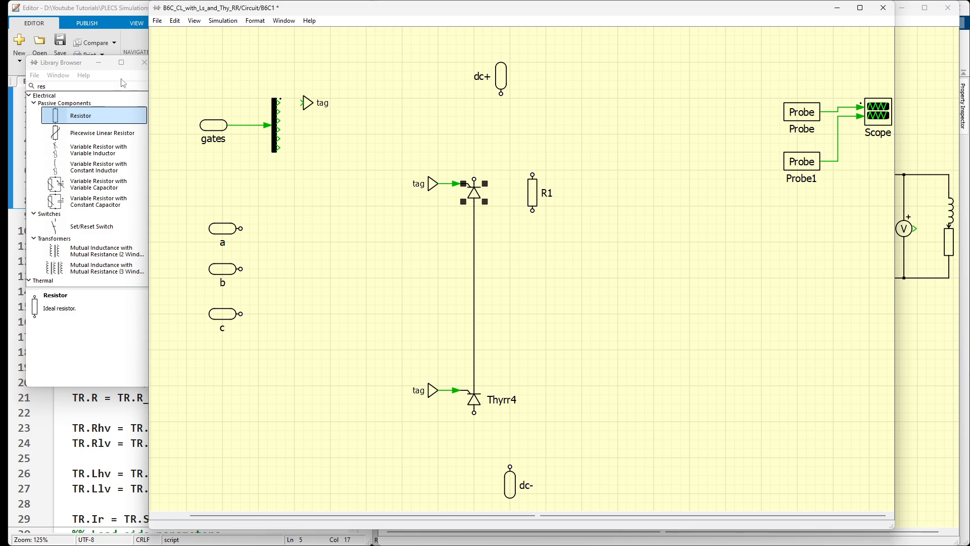
Step: Search the component library for "cap" and place a Capacitor directly below resistor R1, connected in series
left_click(71, 86)
type("ca")
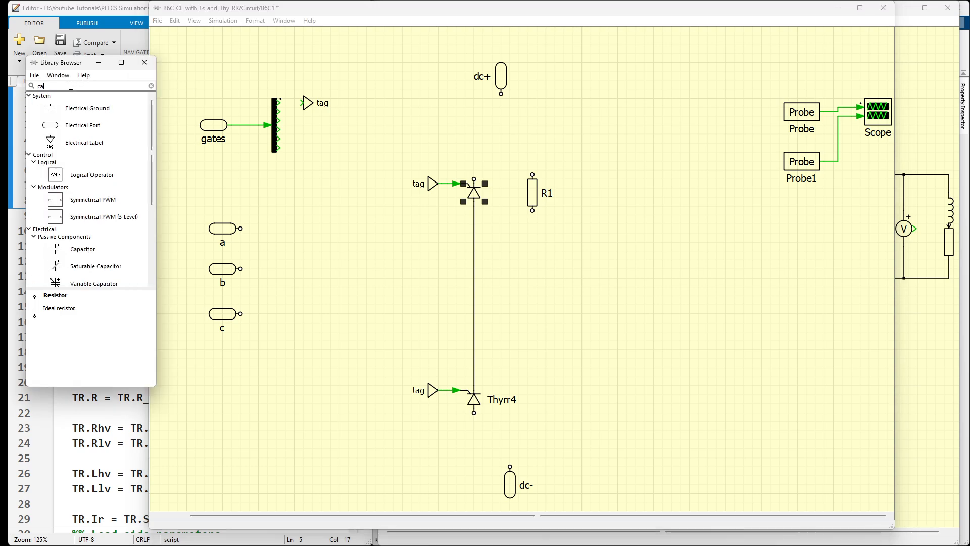
type("p")
left_click_drag(82, 115, 532, 213)
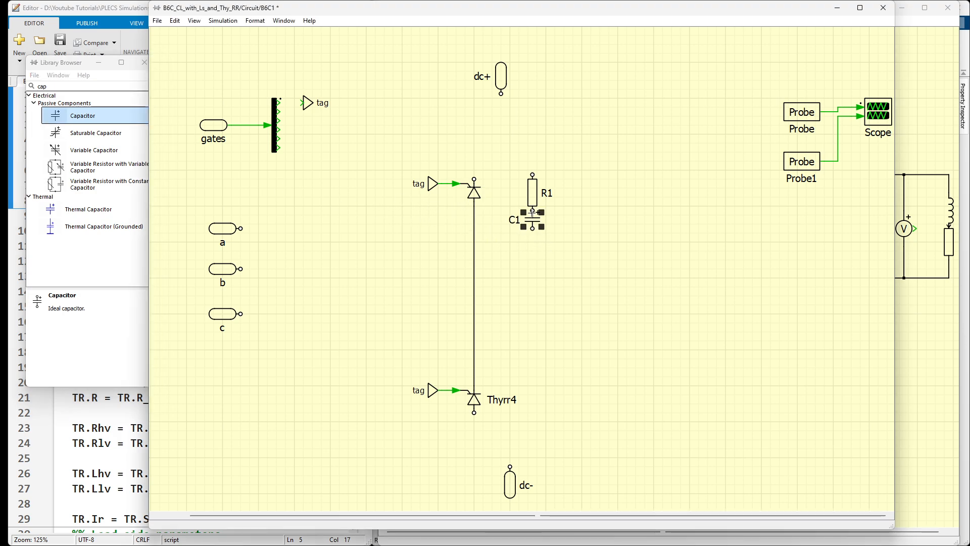
Step: Hide the name labels of resistor R1 and capacitor C1
left_click_drag(523, 156, 540, 225)
right_click(531, 195)
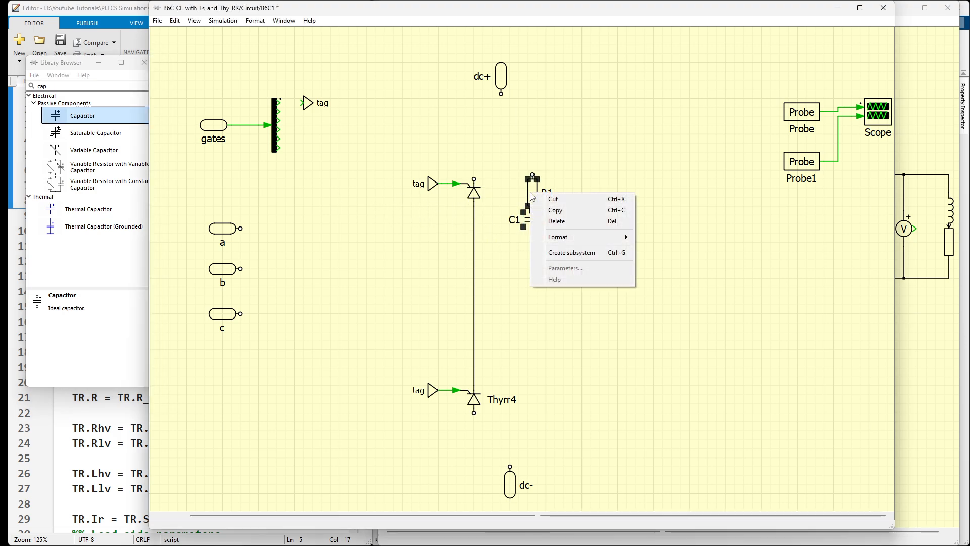
mouse_move(558, 238)
left_click(660, 277)
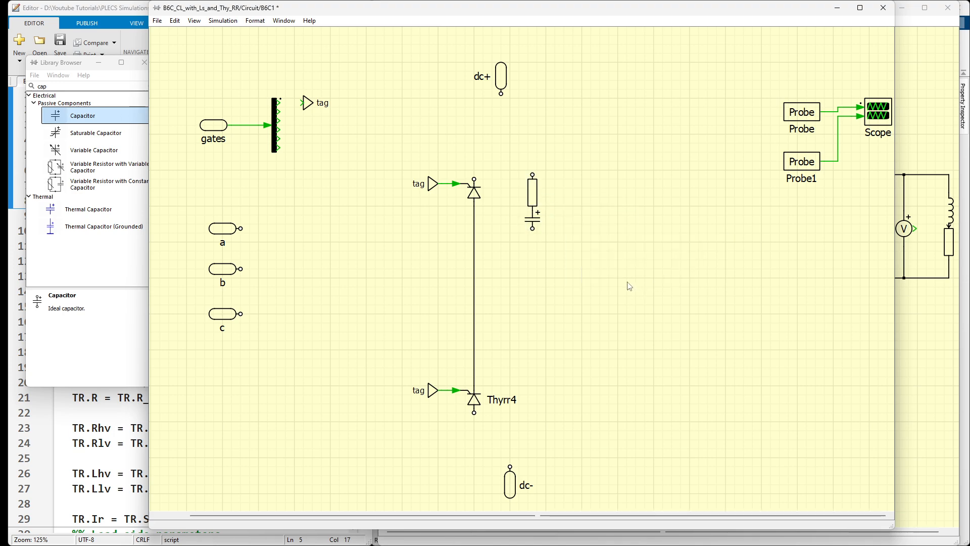
Step: Wire the series resistor and capacitor in parallel with the upper thyristor as its snubber
mouse_move(473, 179)
left_mouse_down()
mouse_move(533, 174)
mouse_move(503, 174)
mouse_move(503, 161)
left_mouse_up()
left_click(499, 233)
left_click_drag(525, 233, 474, 237)
Step: Set the snubber resistor's resistance to RC.R
left_click(537, 192)
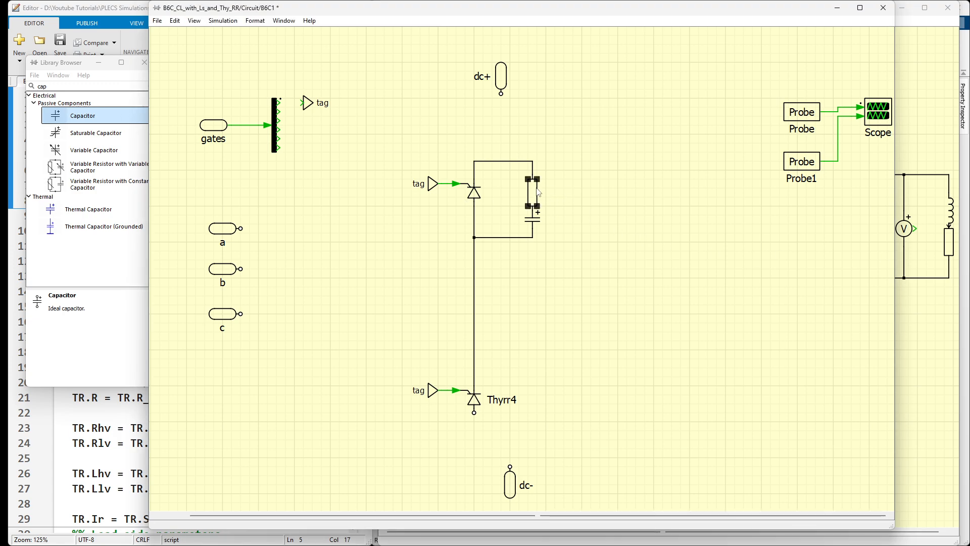
double_click(538, 191)
type("RC.R")
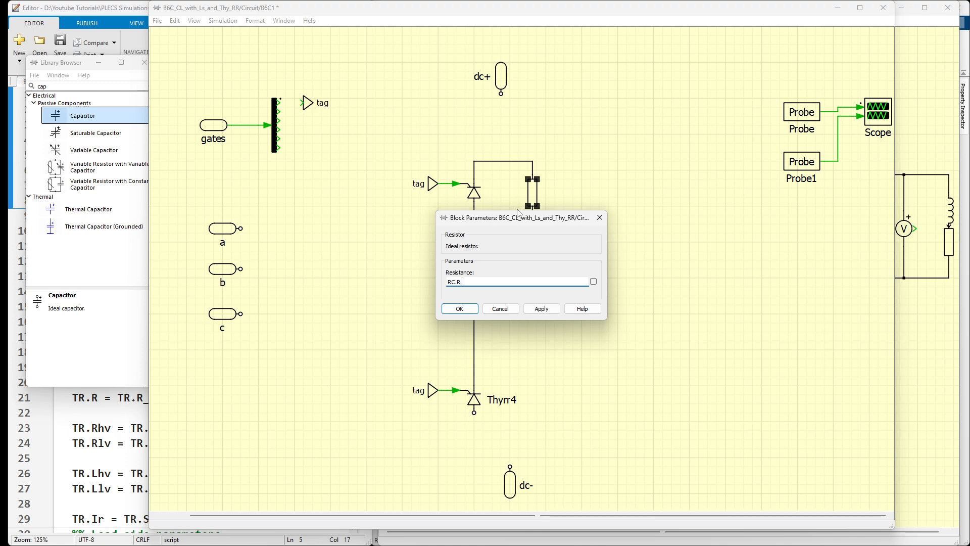
key("Return")
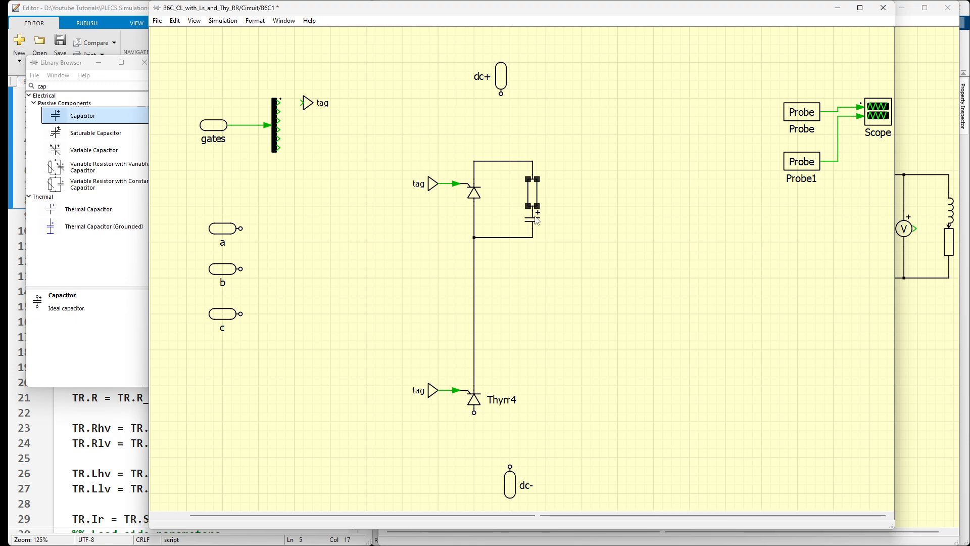
Step: Set the snubber capacitor's capacitance to RC.C
double_click(536, 220)
type("RC")
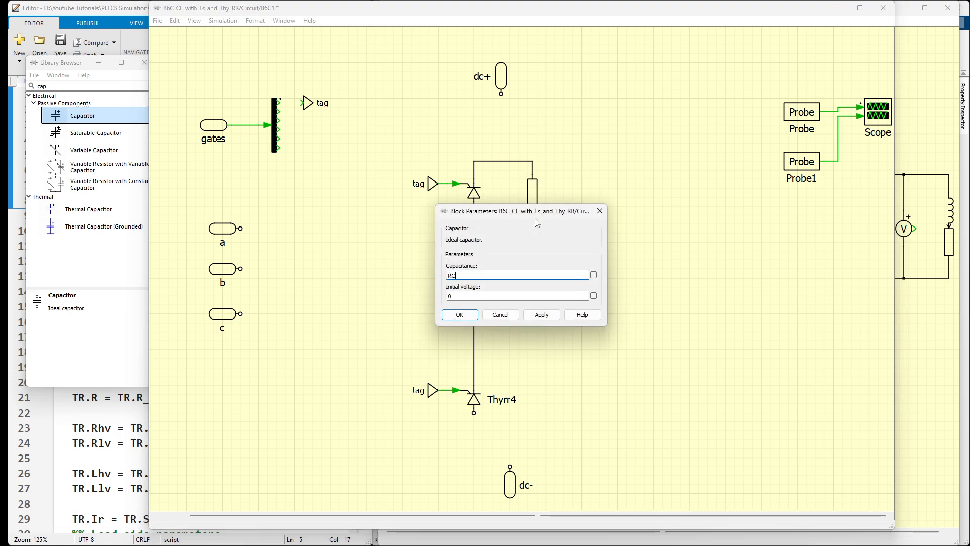
type(".C")
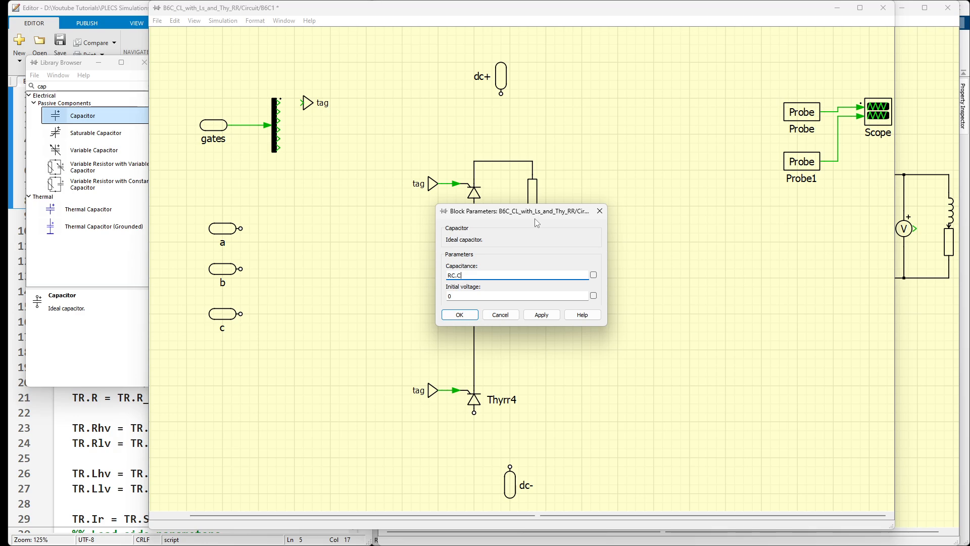
left_click(461, 315)
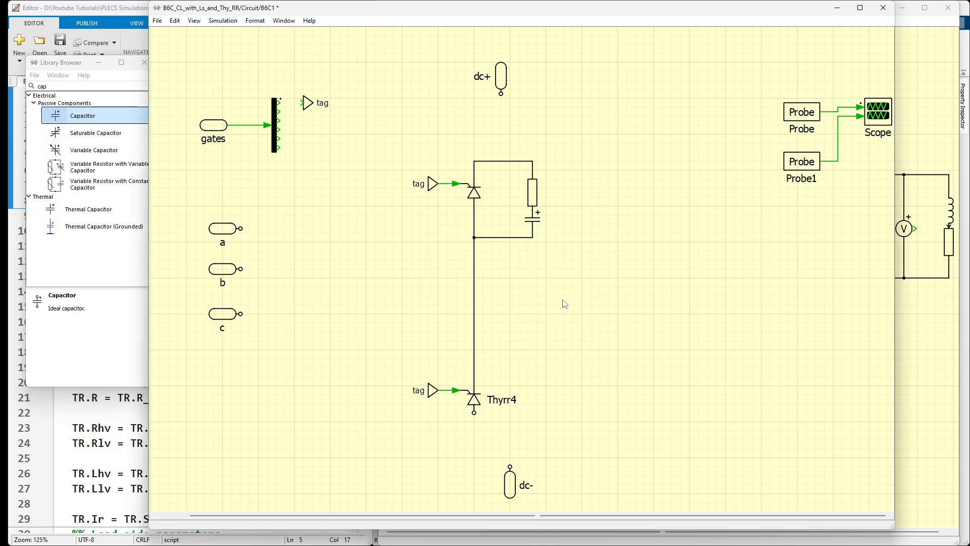
Step: Delete Thyrr4 with its Signal From block and connecting wire, and raise the top wire of the snubber loop slightly
left_click_drag(558, 424, 355, 291)
key("Delete")
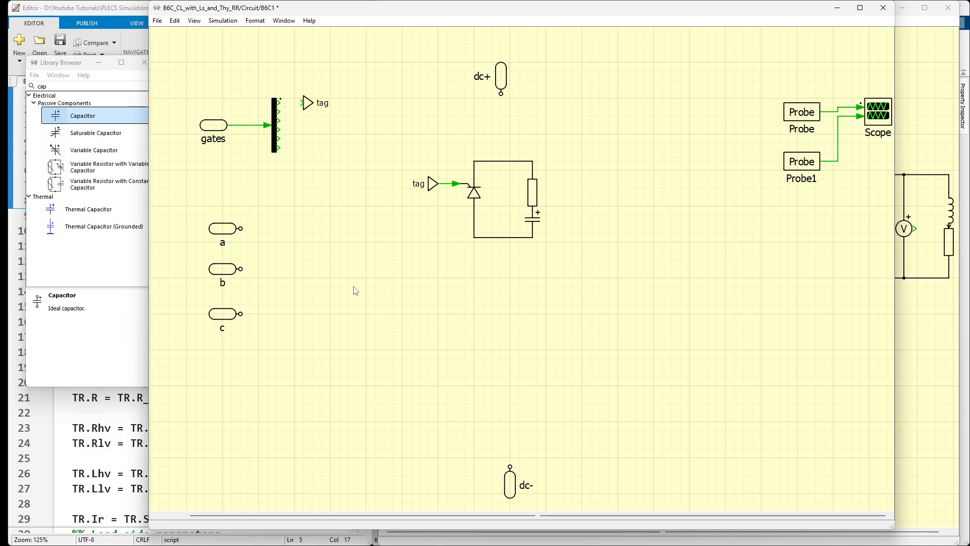
left_click_drag(502, 160, 502, 152)
Step: Move the dc- port further down and duplicate the thyristor-snubber circuit with its Signal From block once below and once beside the original
left_click_drag(385, 125, 600, 312)
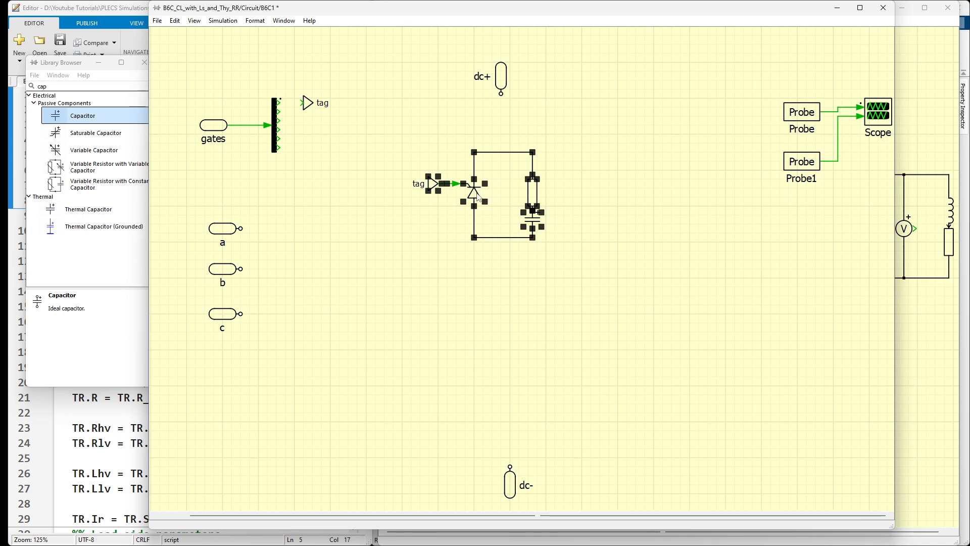
key("ctrl+minus")
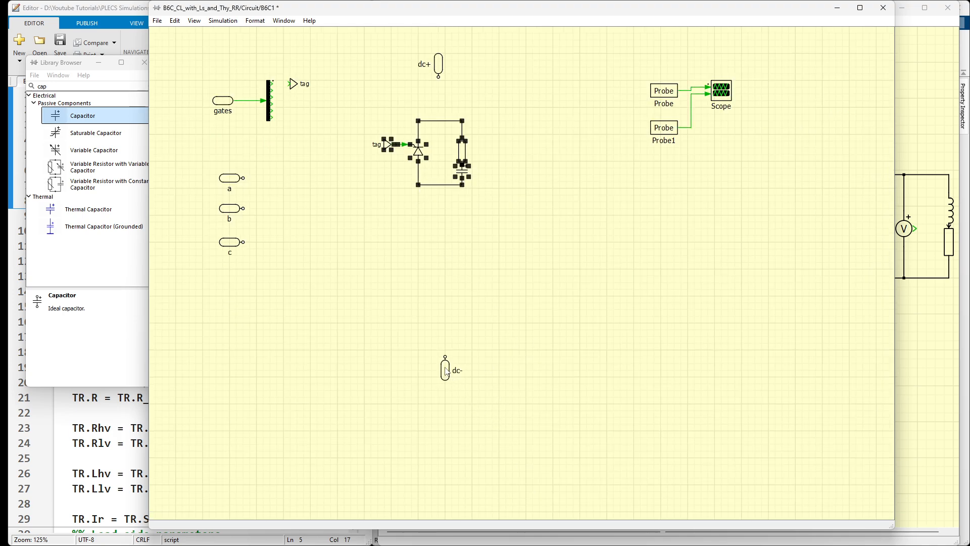
left_click_drag(445, 368, 459, 484)
left_click_drag(373, 107, 520, 260)
left_click_drag(419, 151, 554, 150)
Step: Copy the upper middle thyristor-snubber circuit into the middle and right positions of the lower row
left_click_drag(648, 80, 775, 170)
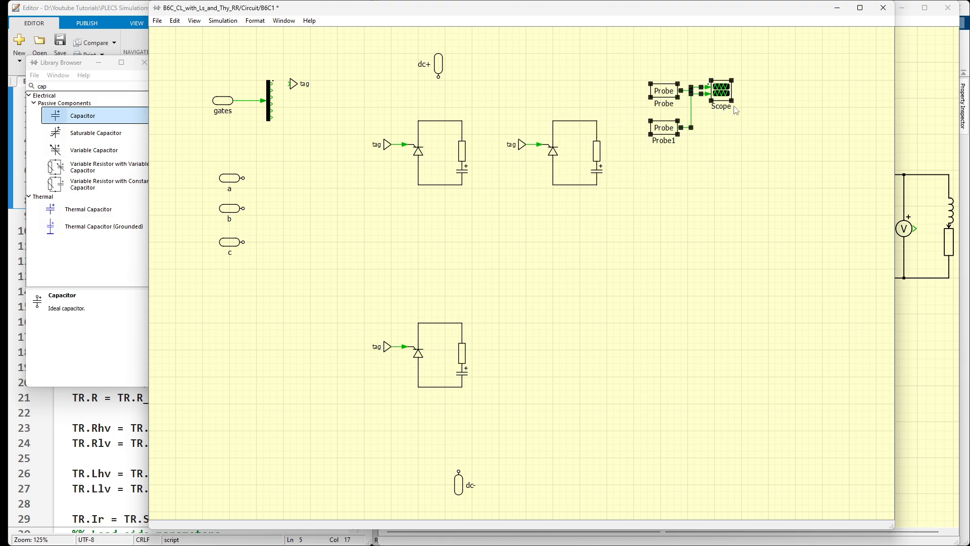
left_click_drag(529, 106, 616, 228)
left_click_drag(557, 153, 663, 360)
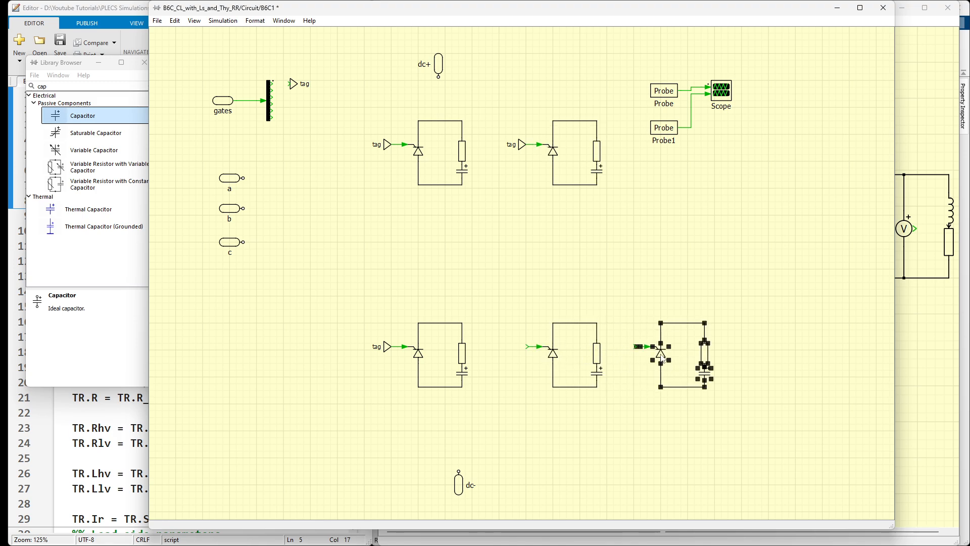
left_click(640, 289)
Step: Copy the Signal From block to the gate inputs of the lower middle and lower right thyristors
left_click(523, 146)
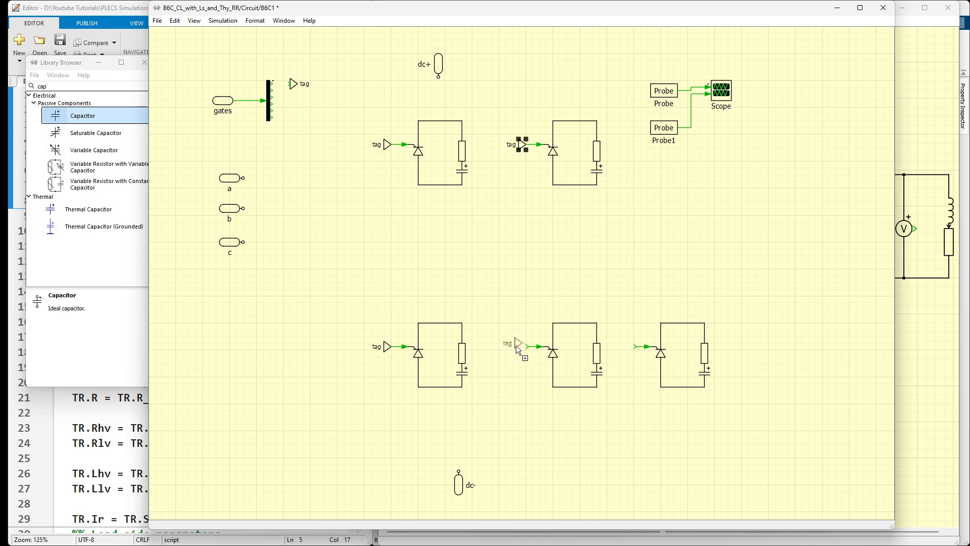
left_click_drag(518, 347, 521, 347)
left_click_drag(519, 350, 523, 347)
left_click(528, 362)
left_click_drag(519, 347, 629, 343)
Step: Move the probes and scope aside and duplicate the upper middle thyristor-snubber circuit as the third one in the upper row
left_click_drag(646, 67, 769, 169)
left_click_drag(727, 90, 862, 73)
left_click_drag(512, 108, 603, 211)
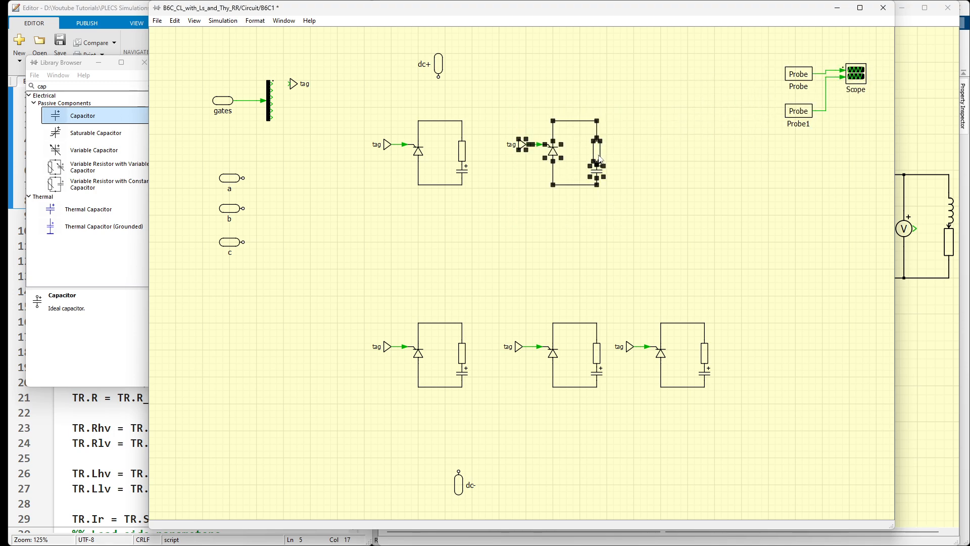
left_click_drag(597, 157, 708, 151)
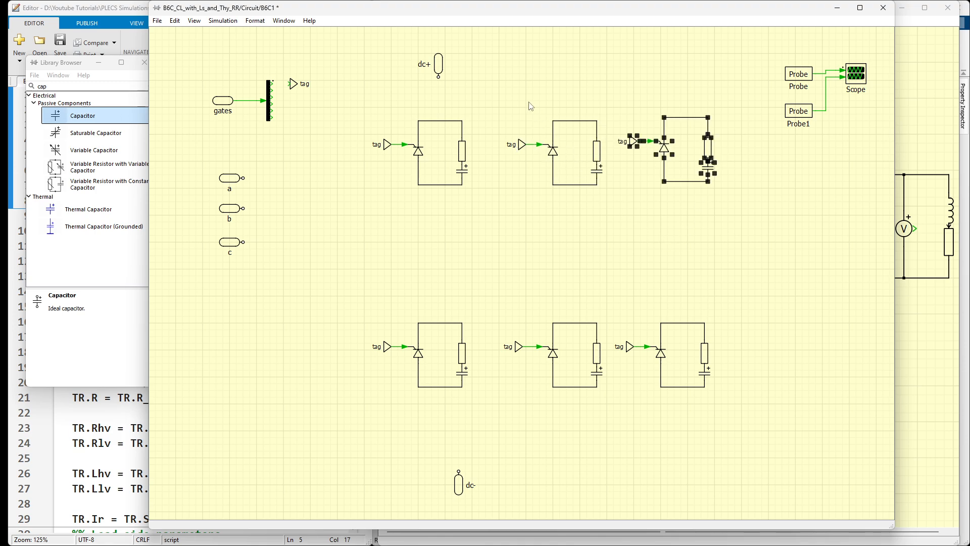
Step: Nudge the upper middle thyristor-snubber circuit up to level it with the upper right one
left_click_drag(528, 102, 610, 208)
key("Up")
left_click(546, 264)
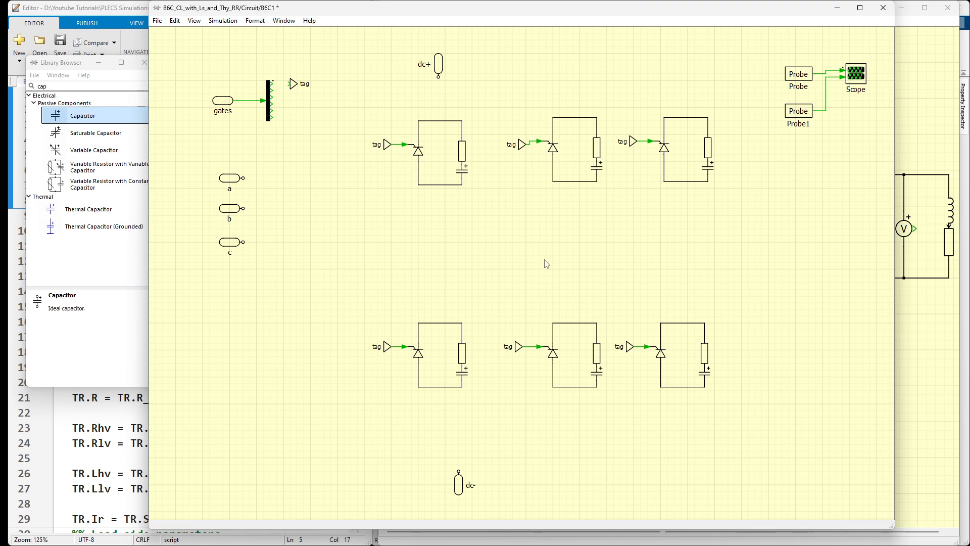
Step: Wire each upper thyristor circuit to the one below it in all three legs, aligning the upper right circuit with its lower counterpart
left_click_drag(419, 322, 419, 186)
left_click_drag(553, 182, 554, 323)
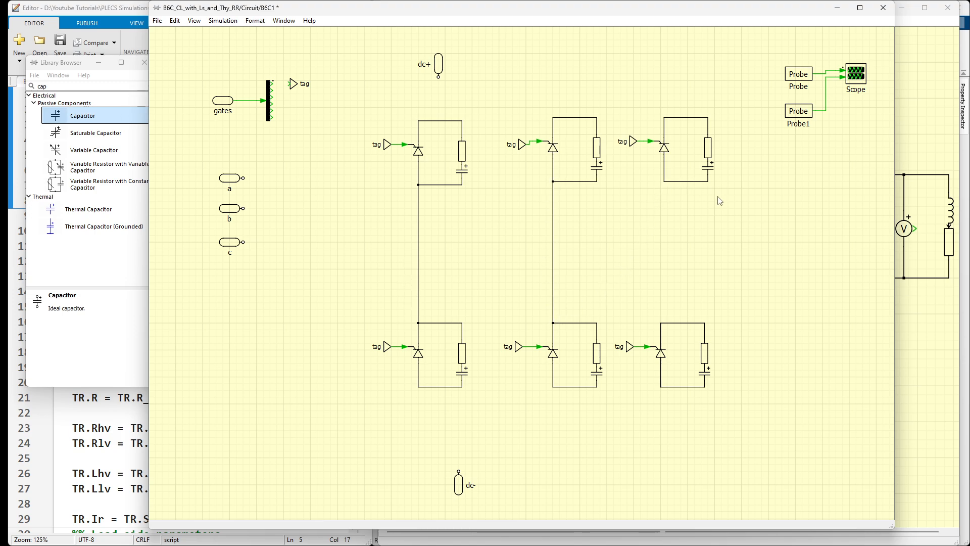
left_click_drag(720, 201, 627, 80)
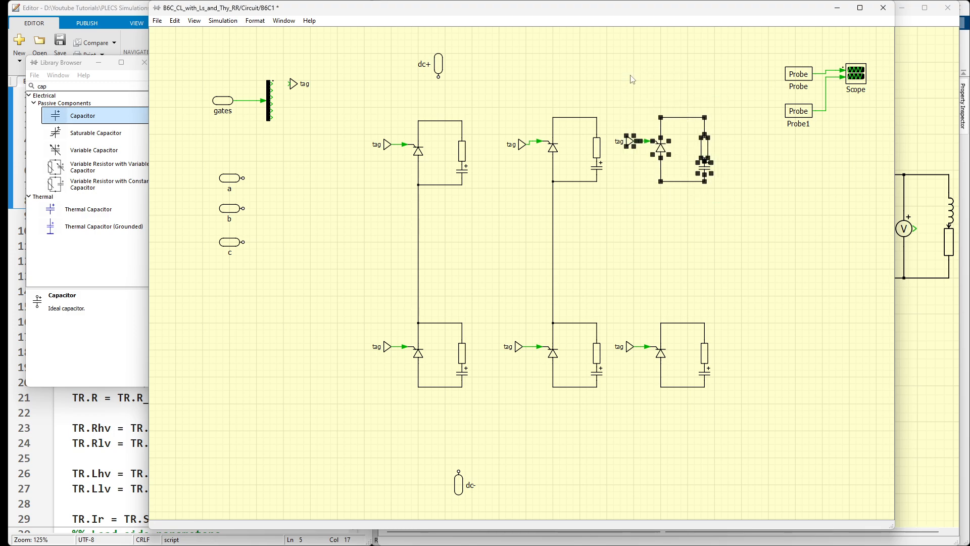
left_click(653, 209)
left_click_drag(661, 181, 661, 322)
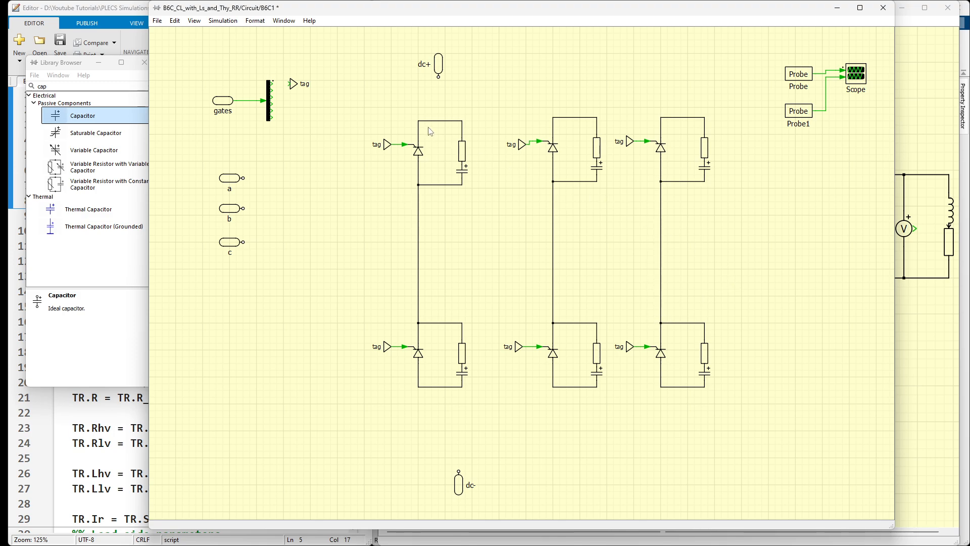
Step: Connect the tops of the three upper thyristor circuits and raise the connecting wires into one common positive rail
left_click_drag(418, 121, 660, 117)
left_click_drag(549, 120, 543, 84)
left_click_drag(554, 120, 553, 84)
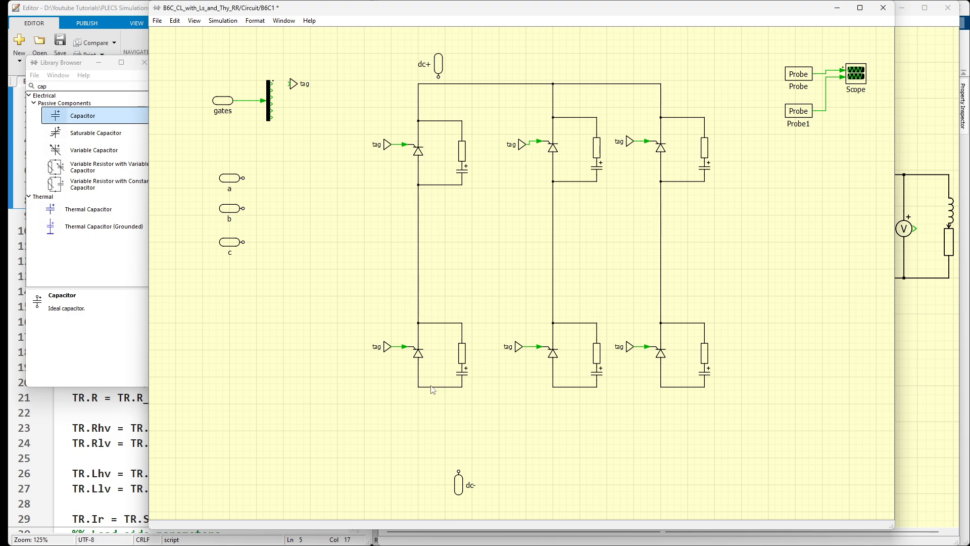
Step: Connect the bottoms of the three lower thyristor circuits, lower the wires into one common negative rail, and save the model
mouse_move(462, 387)
left_mouse_down()
mouse_move(601, 389)
mouse_move(567, 396)
mouse_move(550, 391)
mouse_move(660, 386)
mouse_move(628, 421)
left_mouse_up()
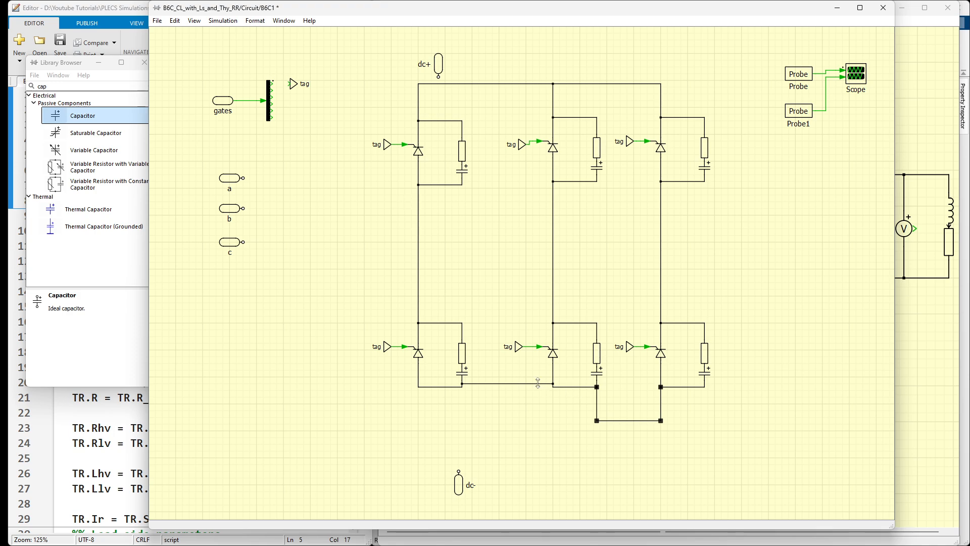
left_click_drag(538, 382, 538, 421)
left_click_drag(585, 392, 584, 421)
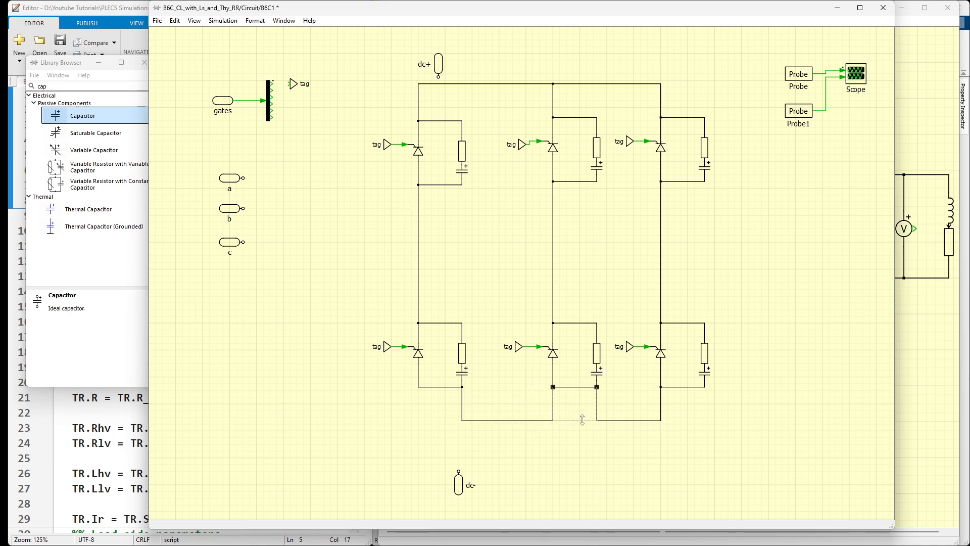
left_click(446, 395)
left_click_drag(446, 395, 449, 426)
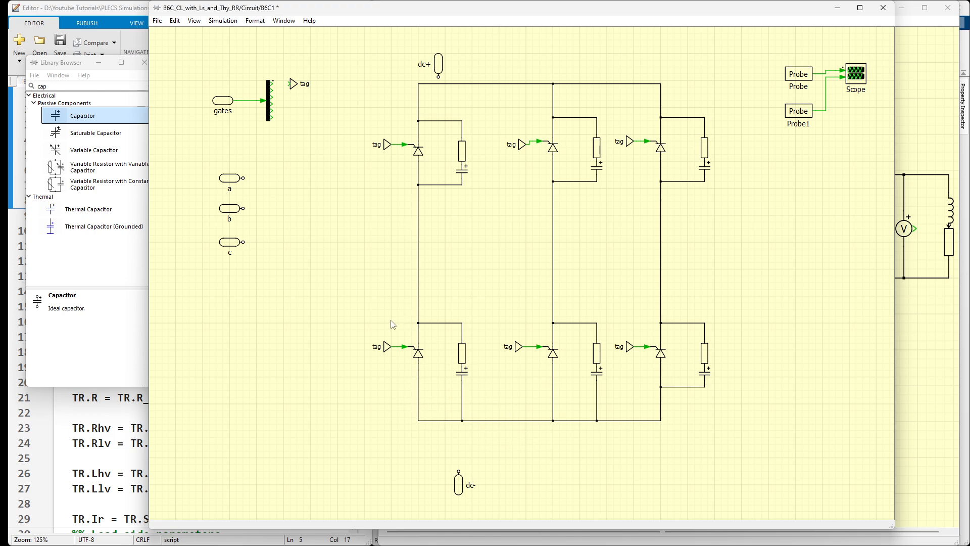
key("ctrl+s")
Step: Move terminals a, b and c closer to the bridge and wire them to the midpoints of the first, second and third legs respectively
left_click_drag(216, 161, 270, 296)
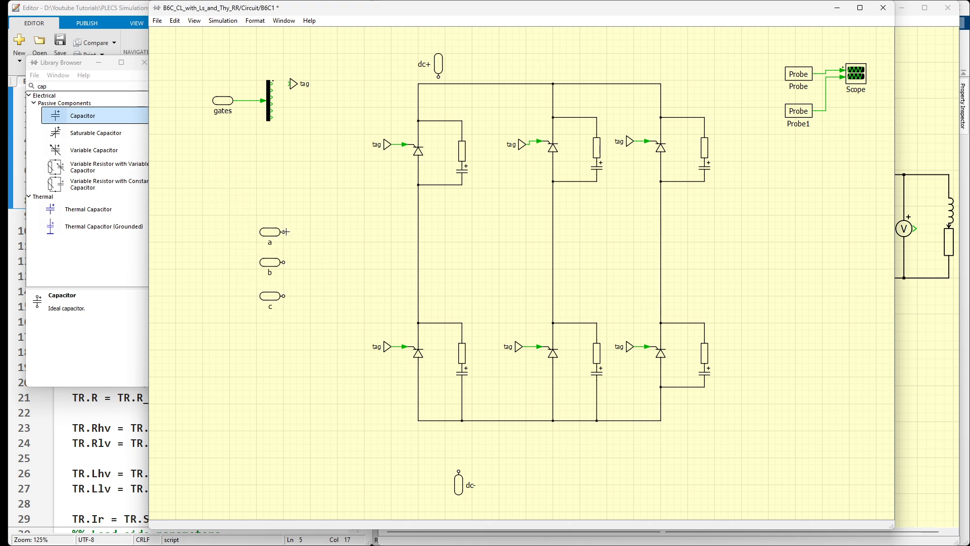
left_click_drag(284, 231, 418, 232)
left_click_drag(282, 262, 553, 262)
left_click_drag(284, 296, 660, 296)
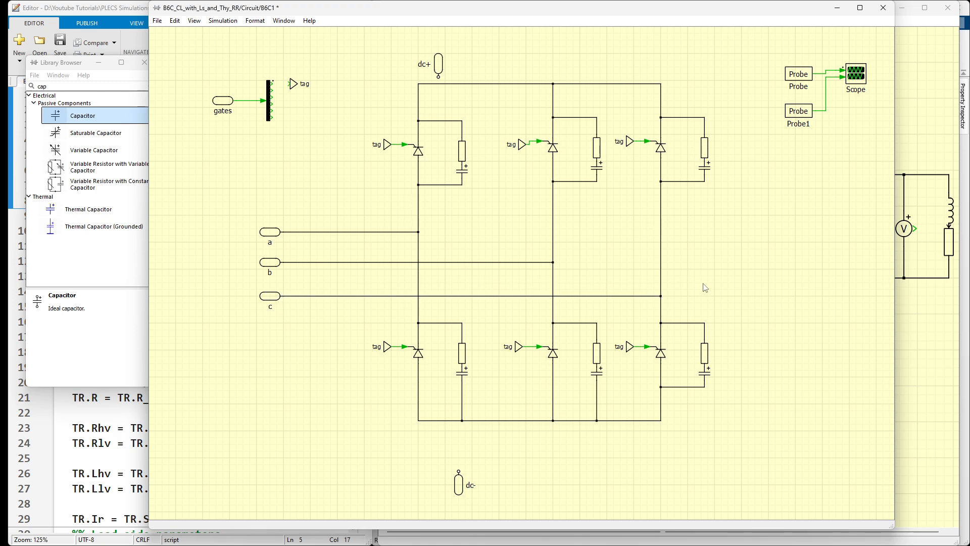
Step: Place the dc+ terminal above and the dc- terminal below the middle leg, connect them to their rails, and save the model
left_click_drag(548, 57, 553, 56)
left_click_drag(459, 491, 541, 467)
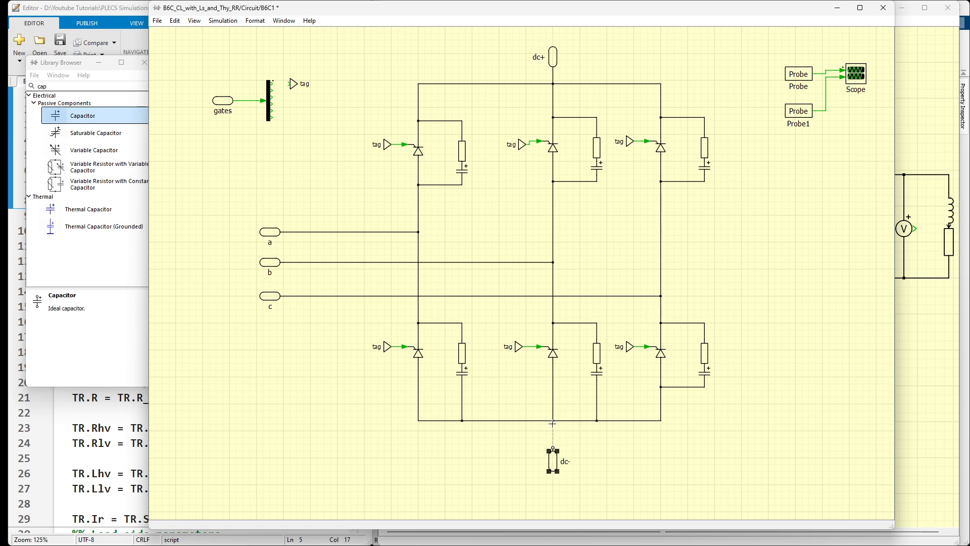
left_click_drag(552, 423, 553, 422)
key("ctrl+s")
Step: Set the upper left thyristor's From block to tag name T1 with Schematic scope
double_click(387, 145)
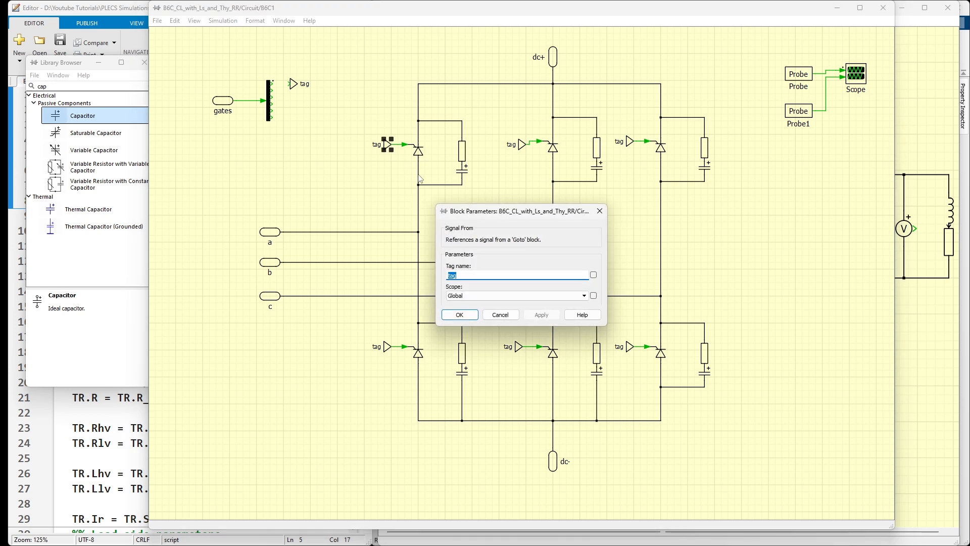
type("T1")
left_click(500, 296)
left_click(474, 313)
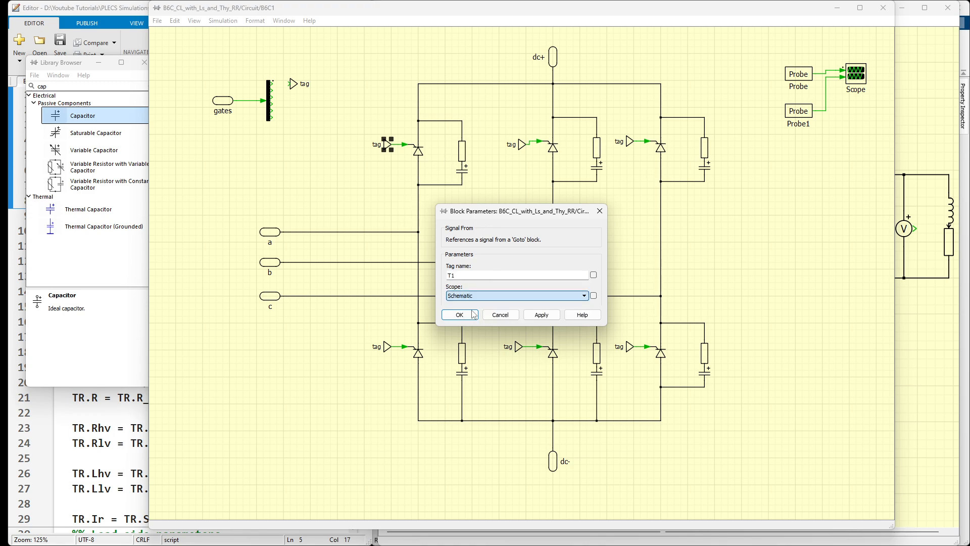
left_click(459, 315)
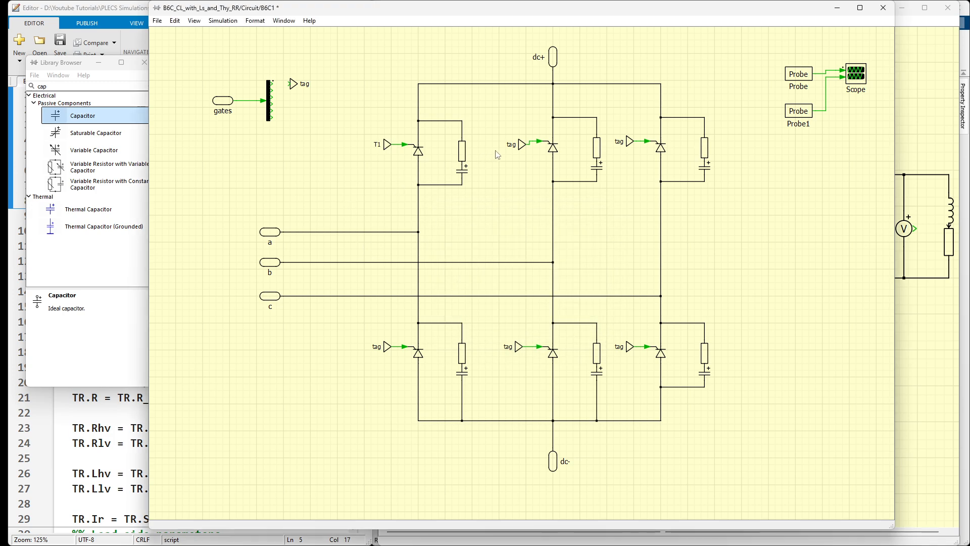
Step: Level the upper middle thyristor's From block with its gate and set its tag name to T3 with Schematic scope
left_click_drag(520, 150, 523, 143)
double_click(520, 142)
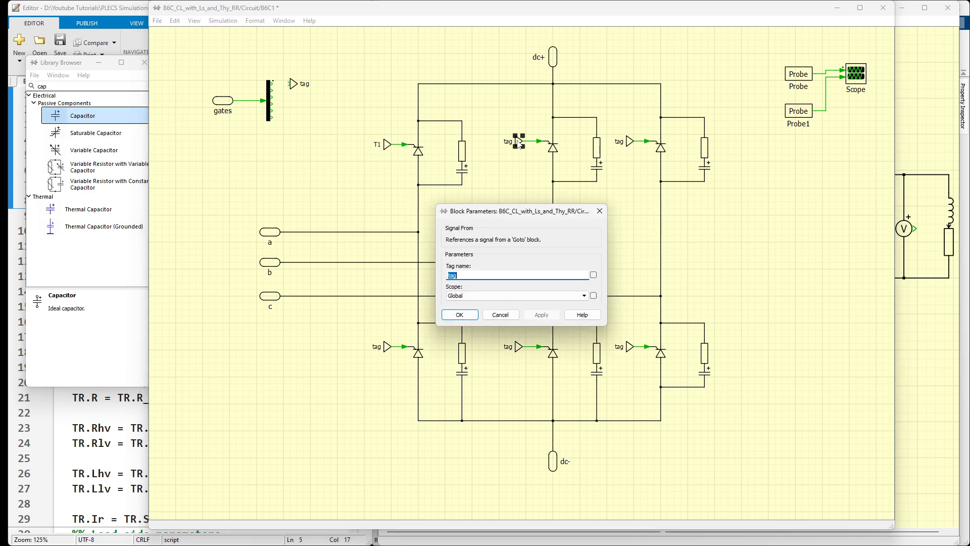
type("T3")
left_click(485, 296)
left_click(471, 311)
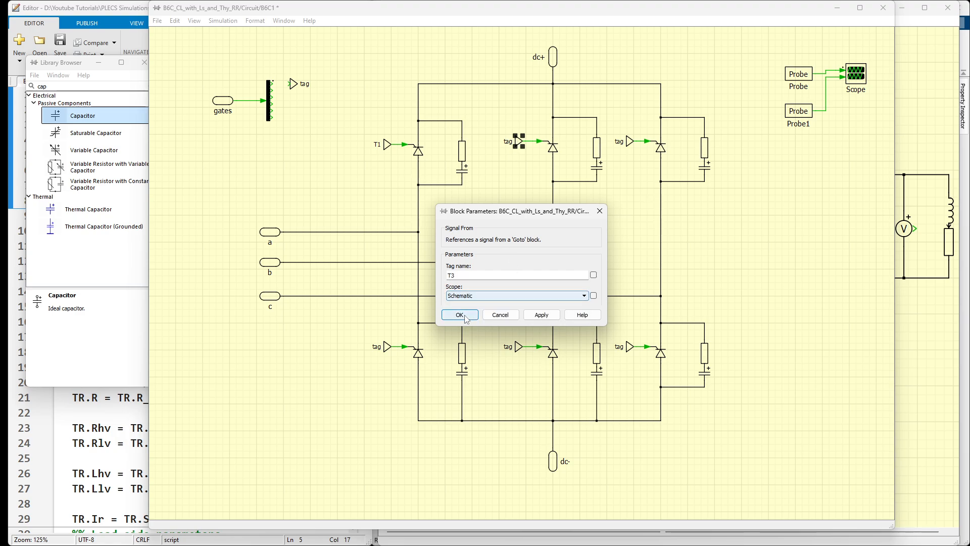
left_click(459, 316)
Step: Set the upper right thyristor's From block to tag name T5 with Schematic scope
double_click(630, 143)
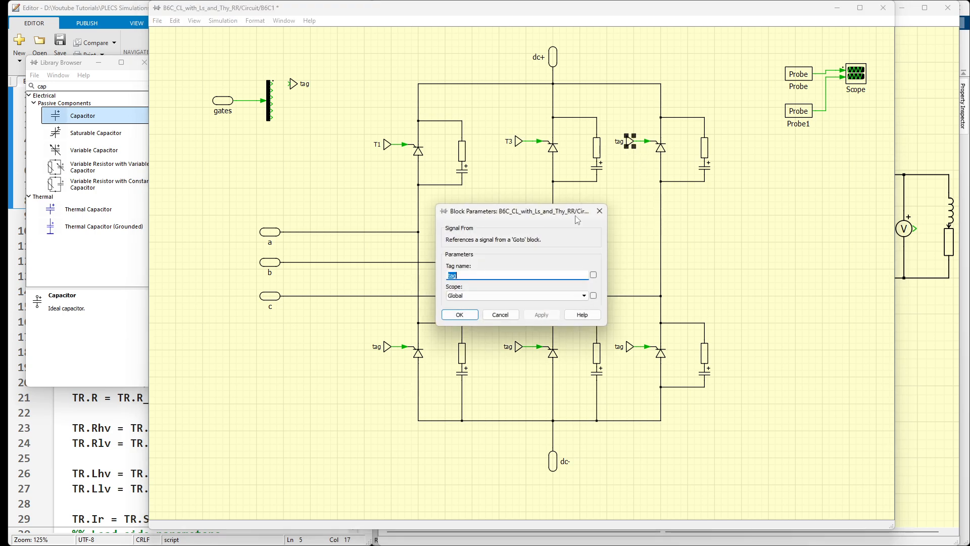
type("T5")
left_click(528, 295)
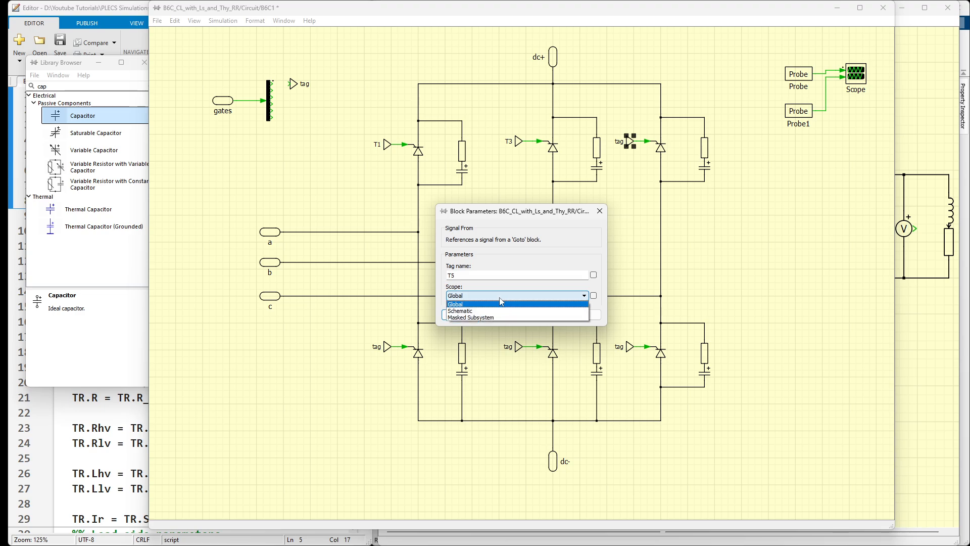
left_click(465, 311)
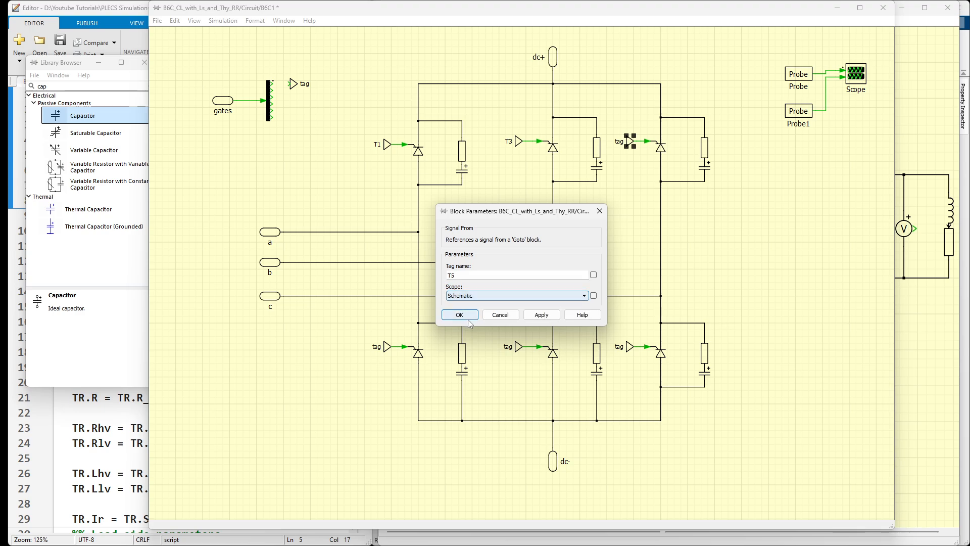
left_click(627, 235)
Step: Set the lower right thyristor's From block to tag name T2 with Schematic scope
double_click(630, 348)
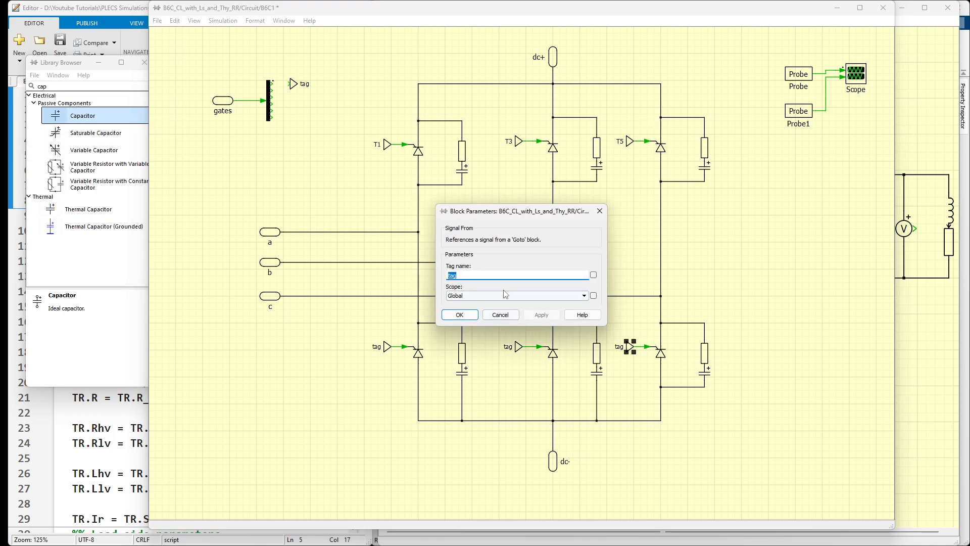
type("T")
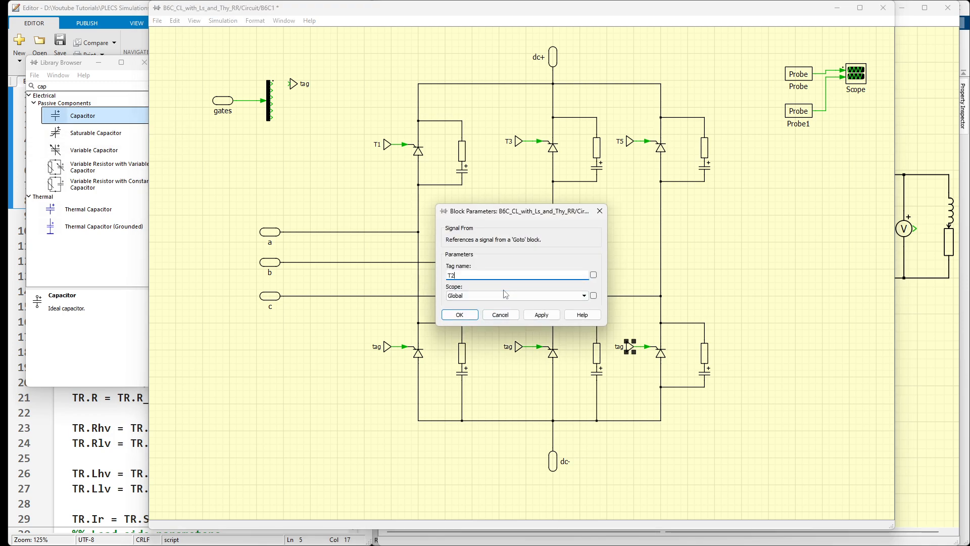
type("2")
left_click(506, 295)
left_click(469, 314)
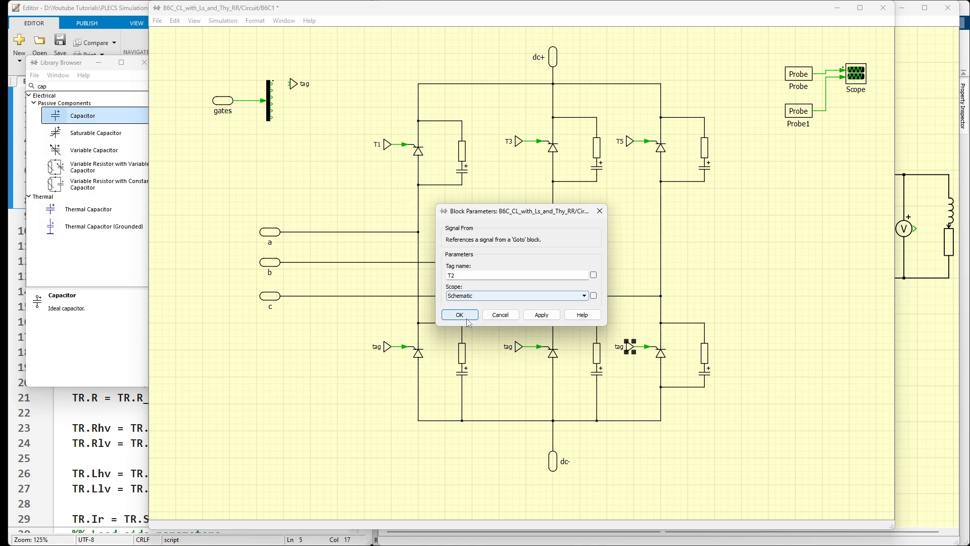
left_click(459, 314)
Step: Set the lower middle thyristor's From block to tag name T6 with Schematic scope
double_click(519, 347)
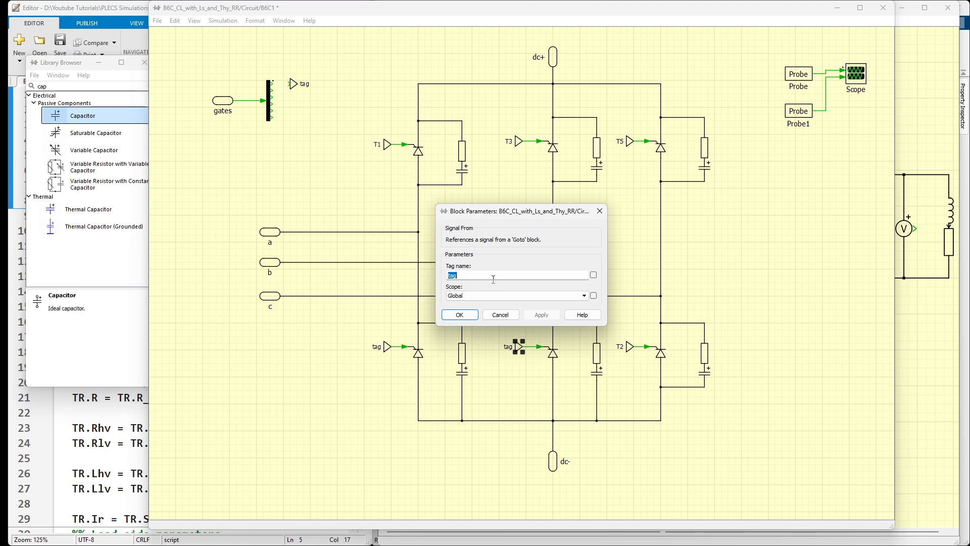
type("T6")
left_click(485, 295)
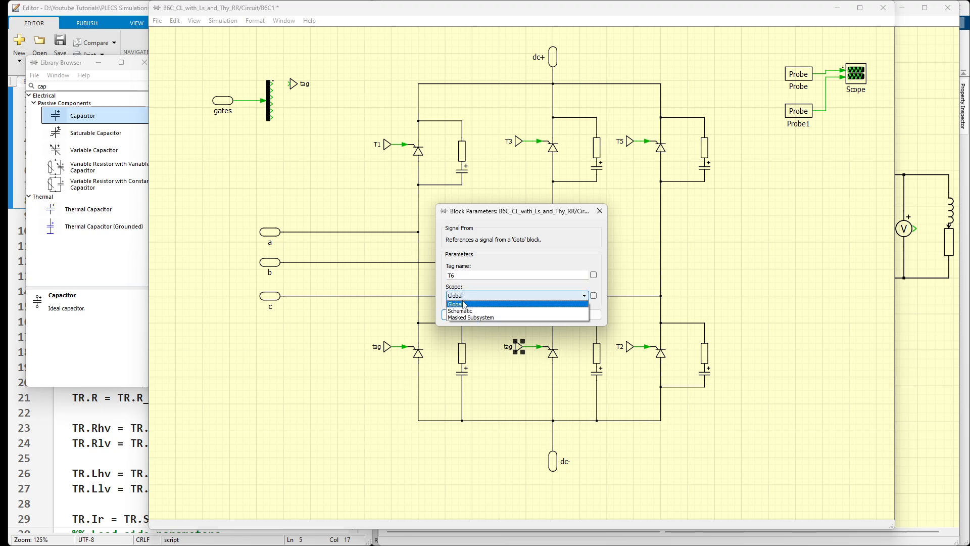
left_click(453, 309)
left_click(459, 314)
Step: Set the lower left thyristor's From block to tag name T4 with Schematic scope
double_click(387, 347)
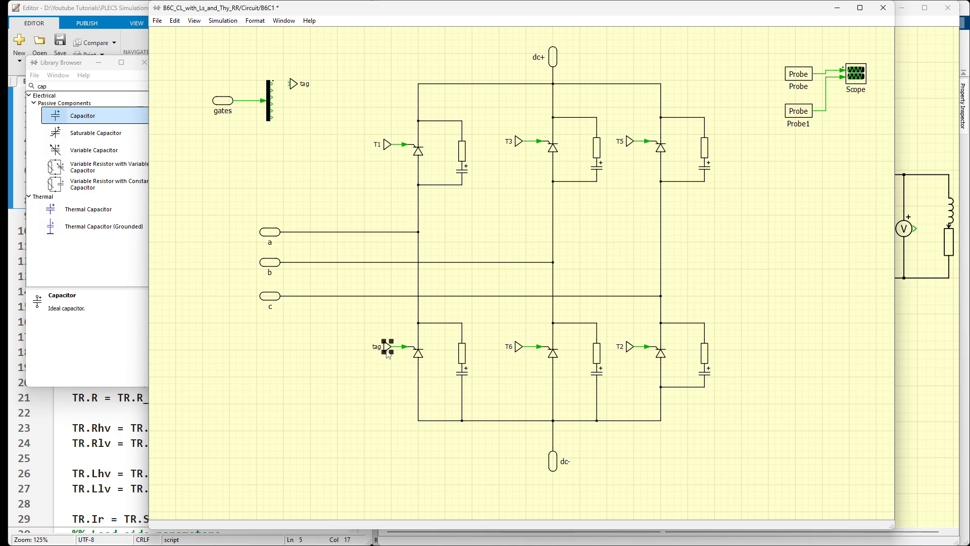
type("T4")
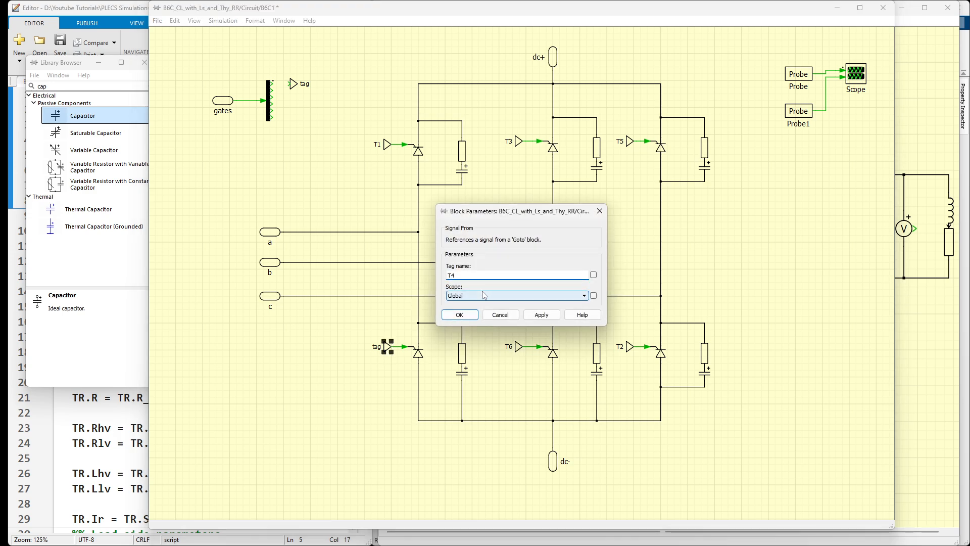
left_click(485, 295)
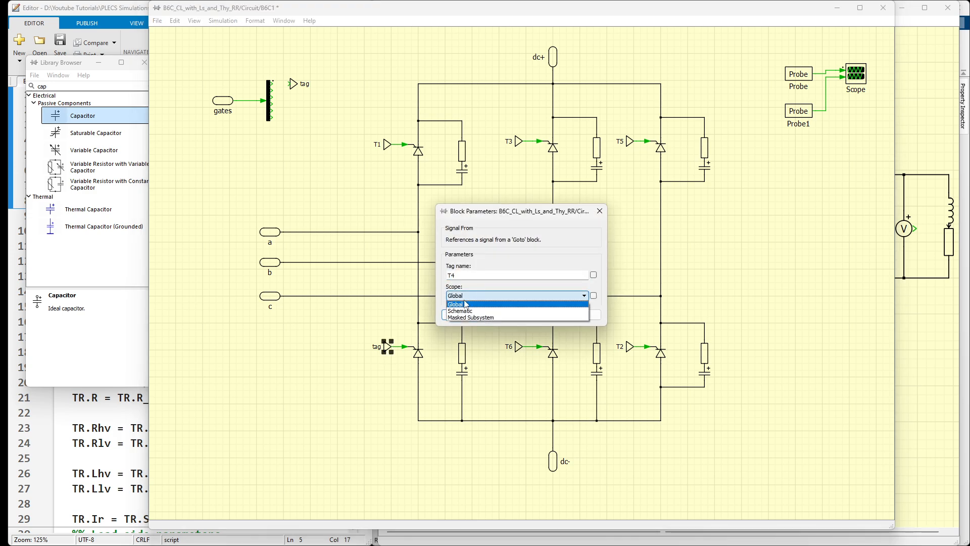
left_click(464, 311)
left_click(460, 315)
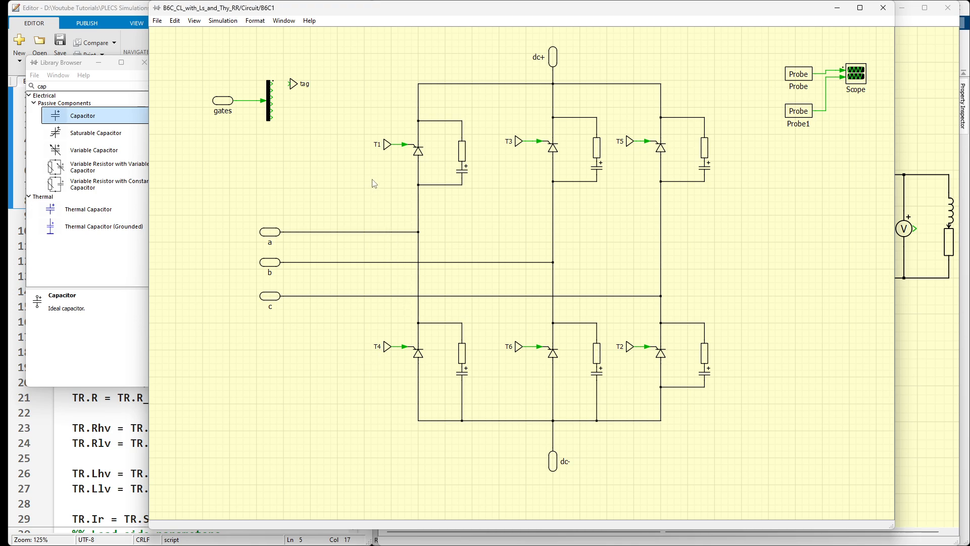
left_click_drag(387, 112, 716, 178)
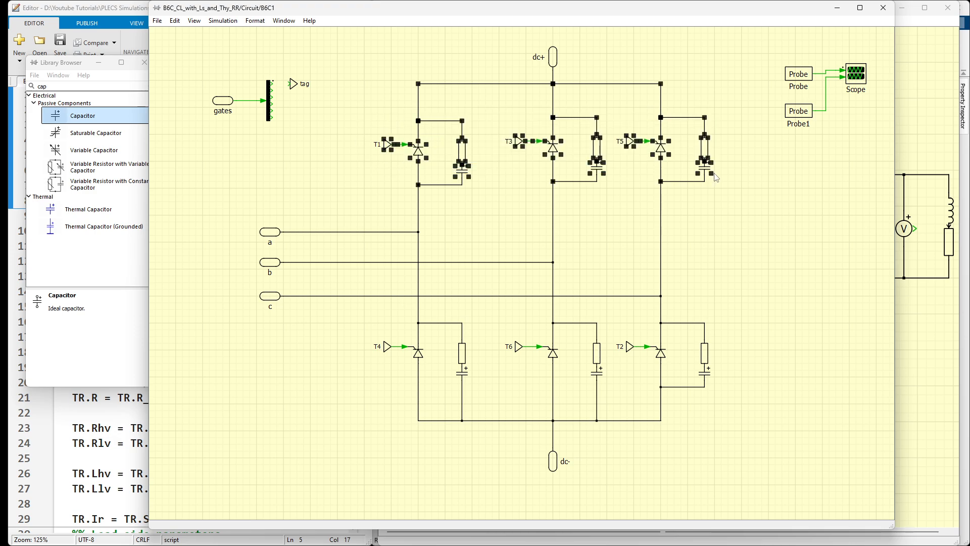
left_click(716, 178)
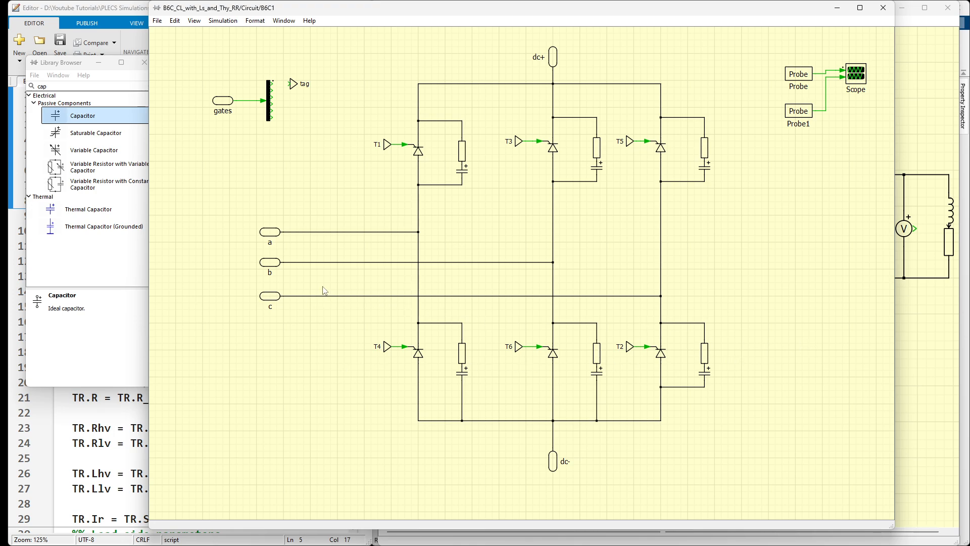
Step: Add all six thyristors of the bridge to the upper probe's list of probed components and close the probe editor
double_click(808, 76)
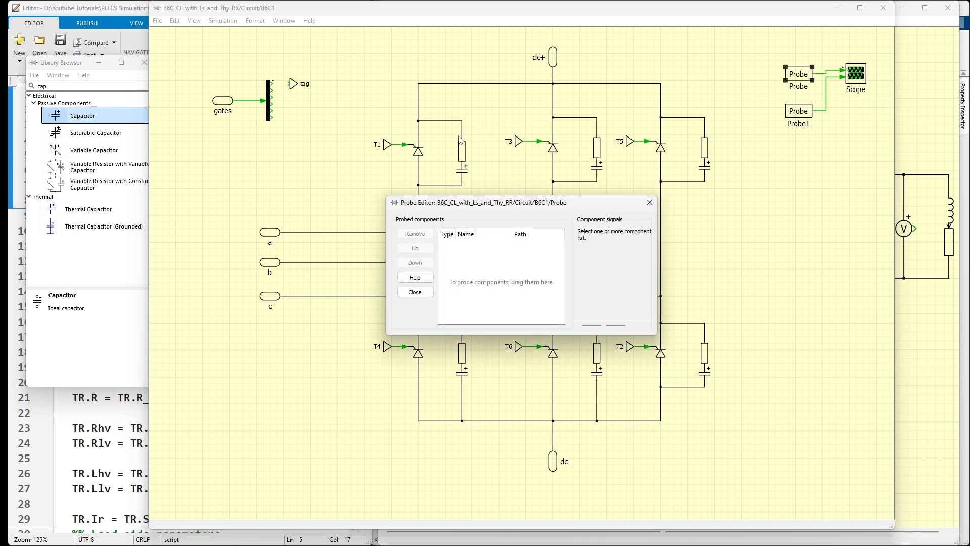
left_click_drag(418, 152, 484, 266)
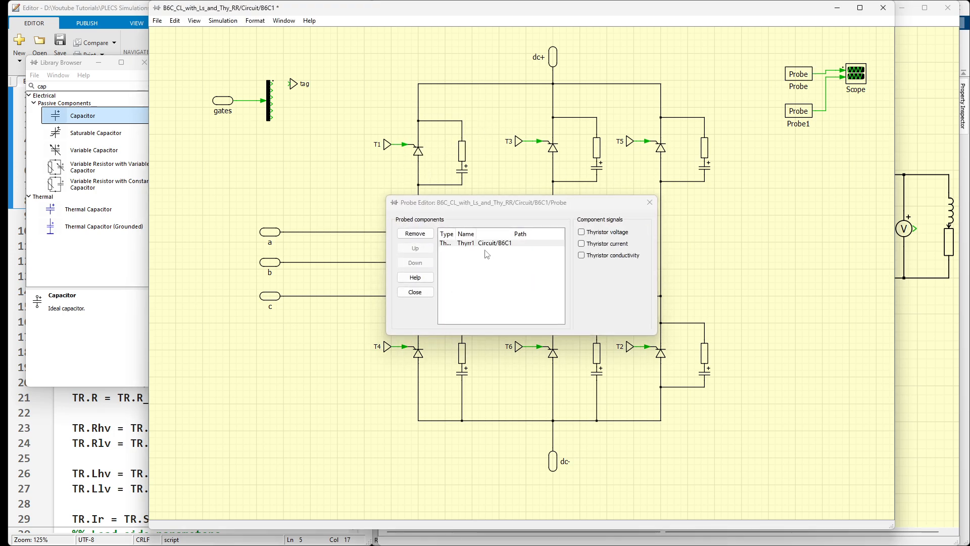
left_click_drag(556, 153, 513, 271)
left_click_drag(659, 147, 442, 325)
left_click_drag(423, 362, 480, 294)
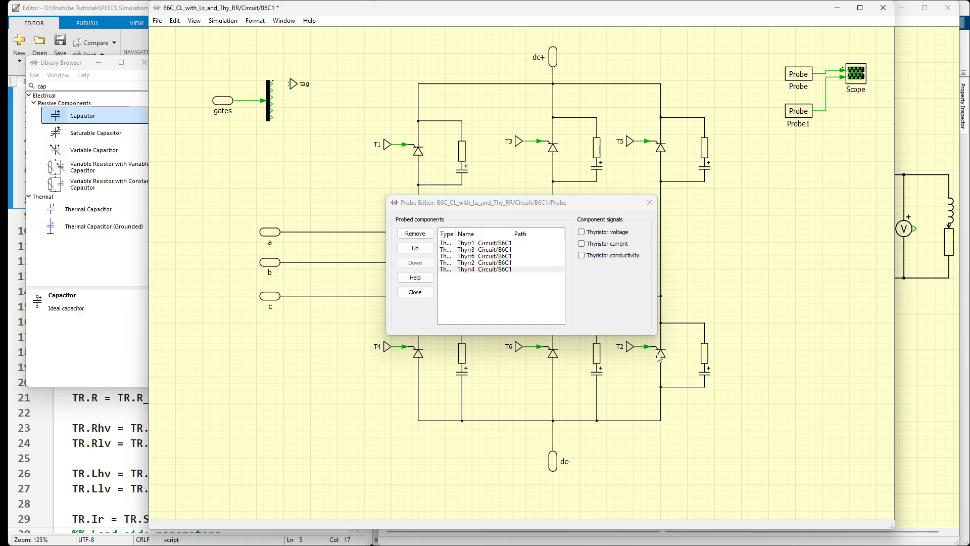
left_click_drag(661, 353, 465, 257)
left_click(470, 243)
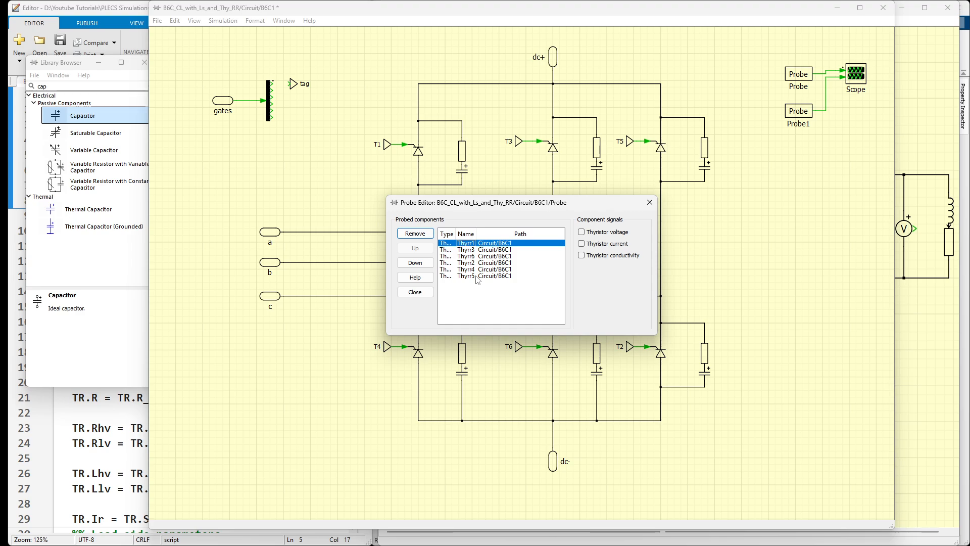
left_click(649, 204)
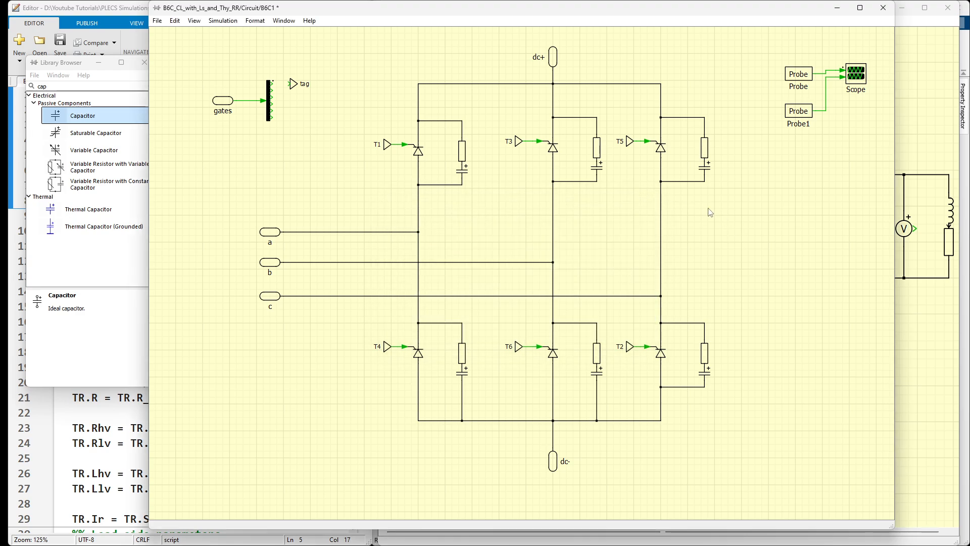
Step: Set the upper left thyristor's forward voltage to Thy.Vf and its on-resistance to Thy.Ron
double_click(419, 150)
left_click_drag(463, 175, 611, 102)
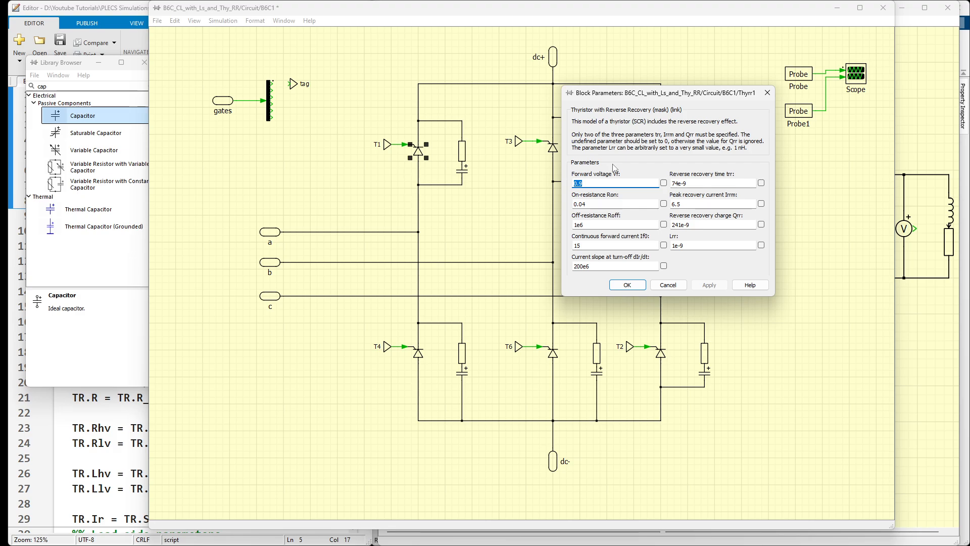
type("Th")
key("Tab")
key("Tab")
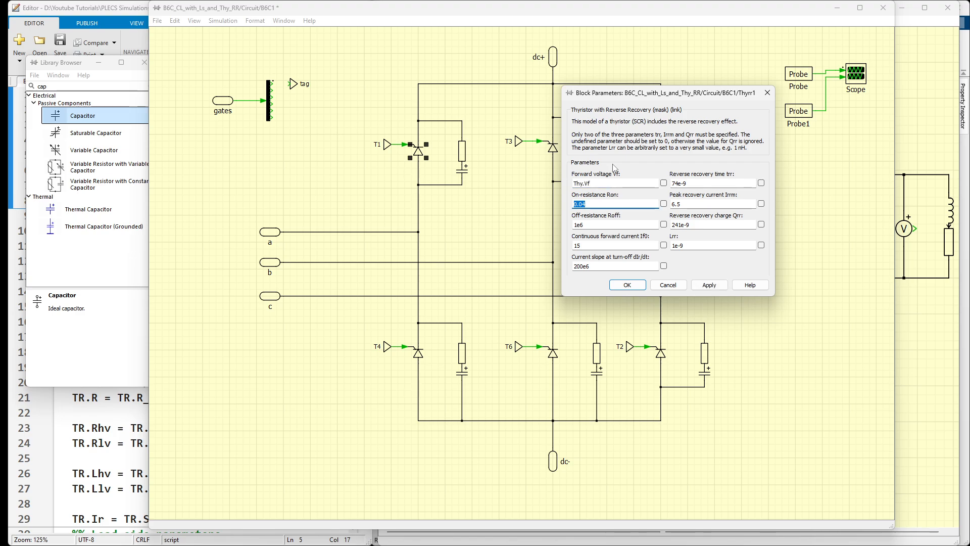
type("Thy.Ron")
key("Tab")
key("Tab")
Step: Set the upper left thyristor's off-resistance to Thy.Roff
type("Rh")
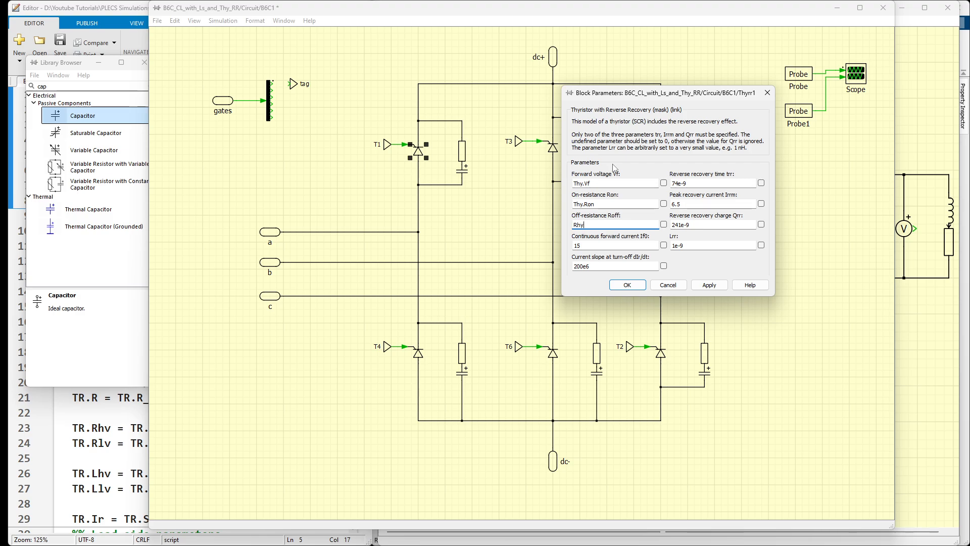
key("BackSpace")
key("BackSpace")
key("BackSpace")
type("Thy.Roff")
key("Tab")
key("Tab")
Step: Set the upper left thyristor's continuous forward current to Thy.If0 and its current slope at turn-off to Thy.dIrdt
type("Th")
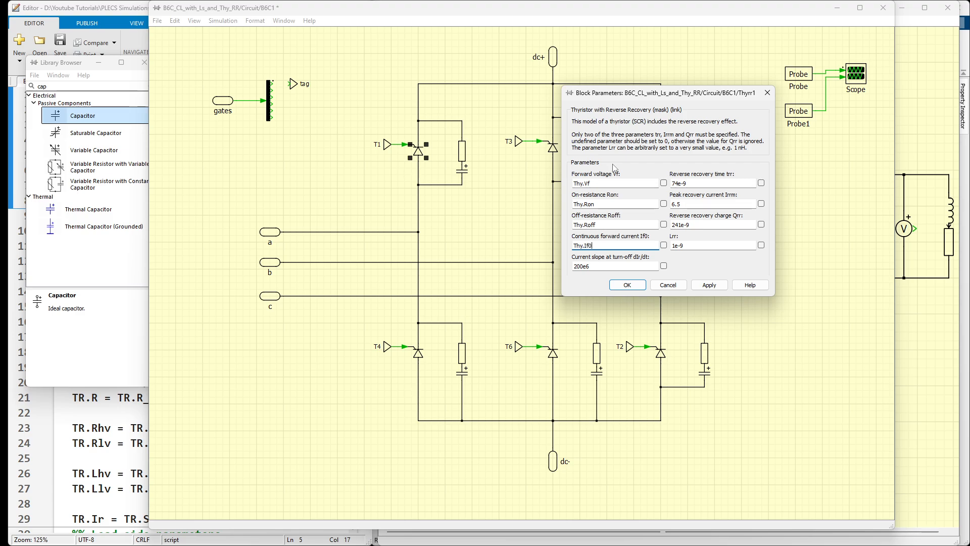
key("Tab")
key("Tab")
type("Th")
key("Tab")
key("Tab")
Step: Set the upper left thyristor's reverse recovery time to Thy.trr and its peak recovery current to Thy.Irrm
type("T")
key("Tab")
key("Tab")
type("Thy.Irrm")
key("Tab")
Step: Set the upper left thyristor's reverse recovery charge to Thy.Qrr and Lrr to Thy.Lrr, and accept the parameters
key("Tab")
type("Thy")
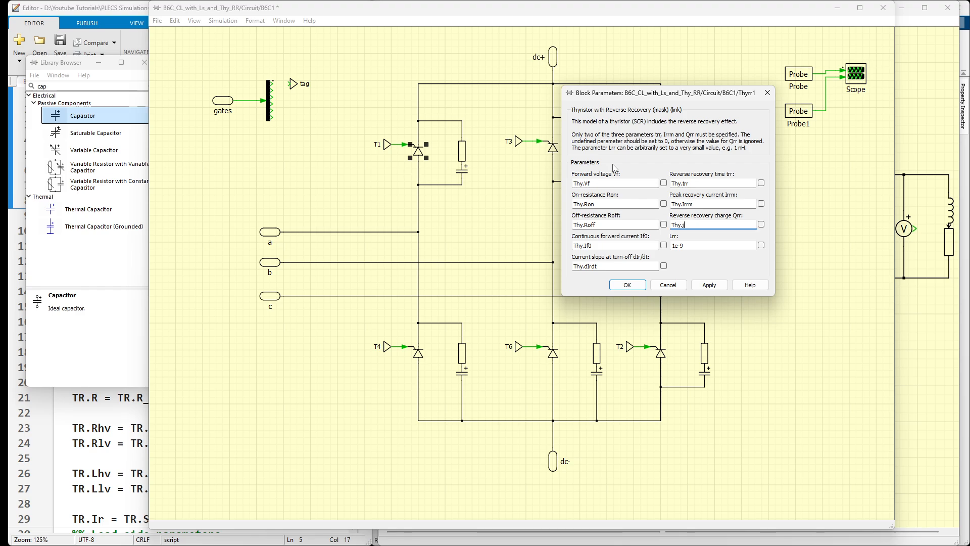
key("BackSpace")
key("BackSpace")
key("BackSpace")
type("Qrr")
key("Tab")
key("Tab")
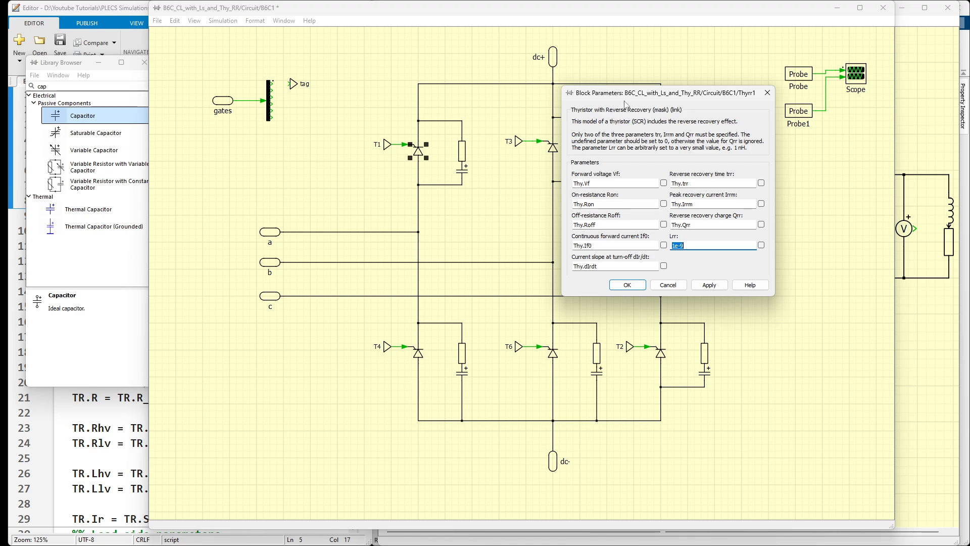
type("Thy.Lrr")
left_click(626, 285)
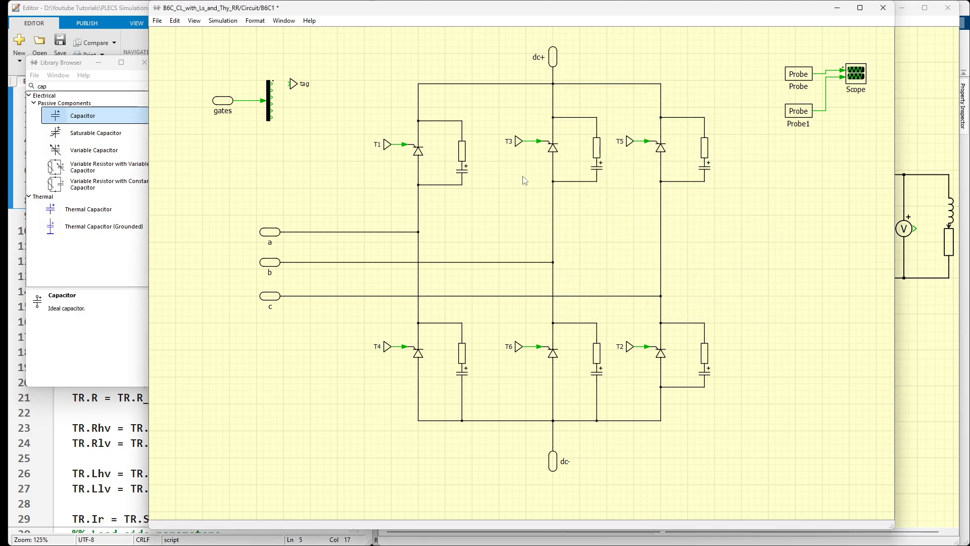
Step: Delete the other five thyristors of the bridge, keeping only the configured upper left one
left_click(552, 150)
key("Delete")
left_click(660, 150)
key("Delete")
left_click(663, 356)
key("Delete")
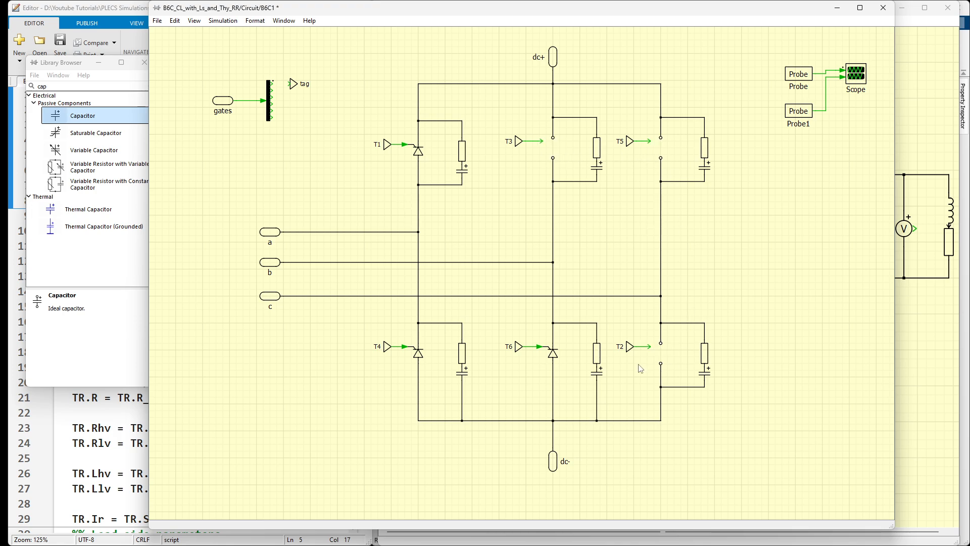
left_click(553, 356)
key("Delete")
left_click(421, 356)
key("Delete")
Step: Copy the configured upper left thyristor into the five empty bridge positions and save the model
left_click(418, 151)
left_click_drag(553, 150, 418, 354)
left_click(441, 353)
key("ctrl+s")
Step: Clear the upper probe's component list and add the upper left and upper middle thyristors to it
double_click(798, 74)
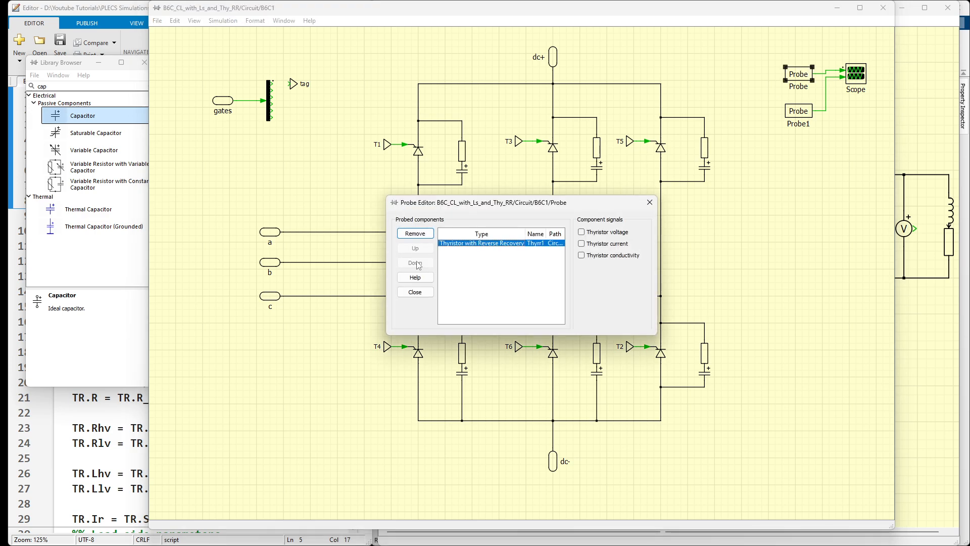
left_click(415, 235)
left_click(415, 233)
left_click_drag(417, 151, 445, 253)
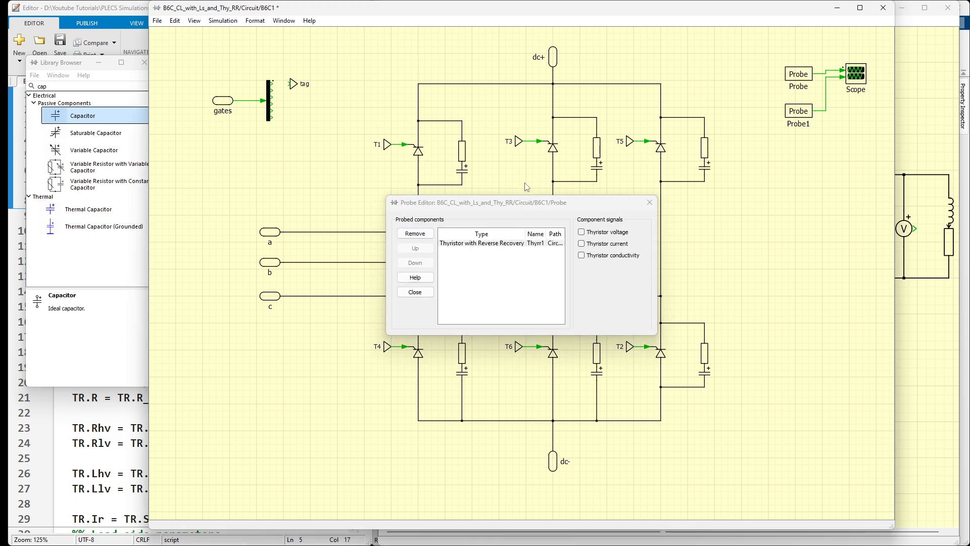
left_click_drag(551, 150, 495, 286)
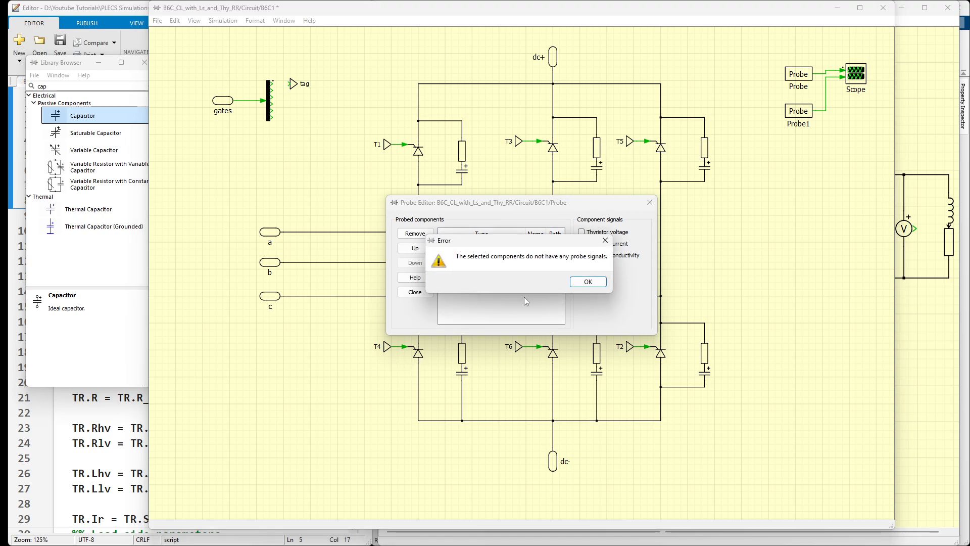
left_click(575, 286)
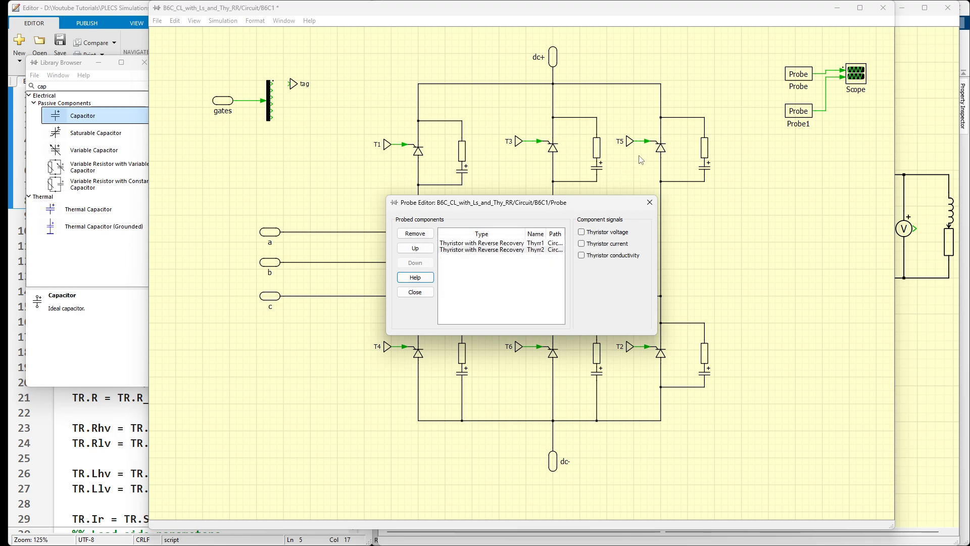
Step: Add the upper right thyristor and the three lower thyristors to the upper probe's component list
left_click_drag(663, 150, 479, 283)
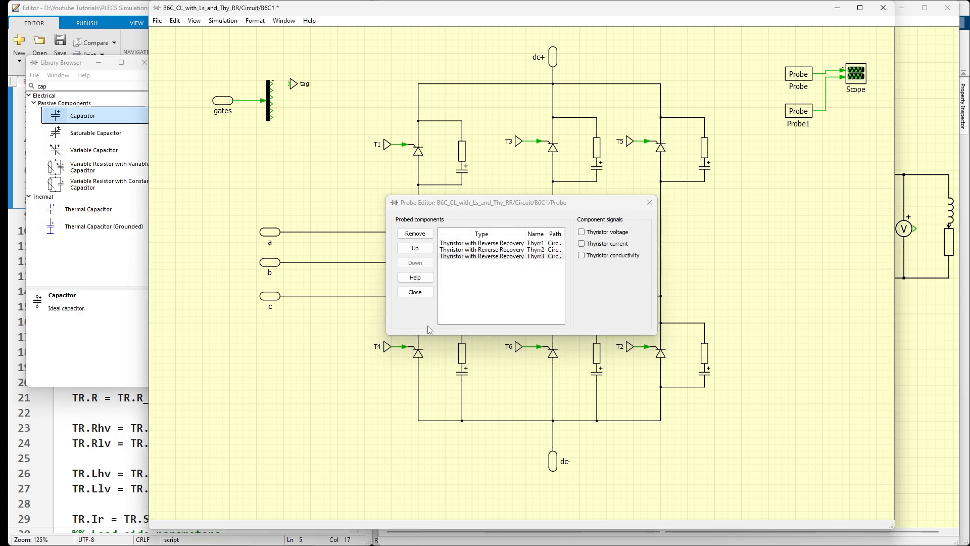
left_click_drag(418, 361, 480, 303)
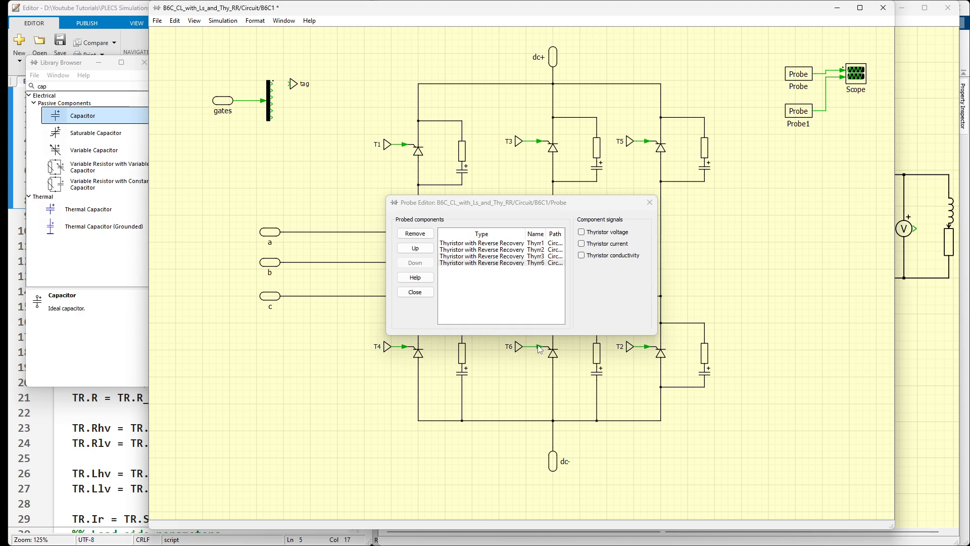
left_click_drag(552, 351, 537, 321)
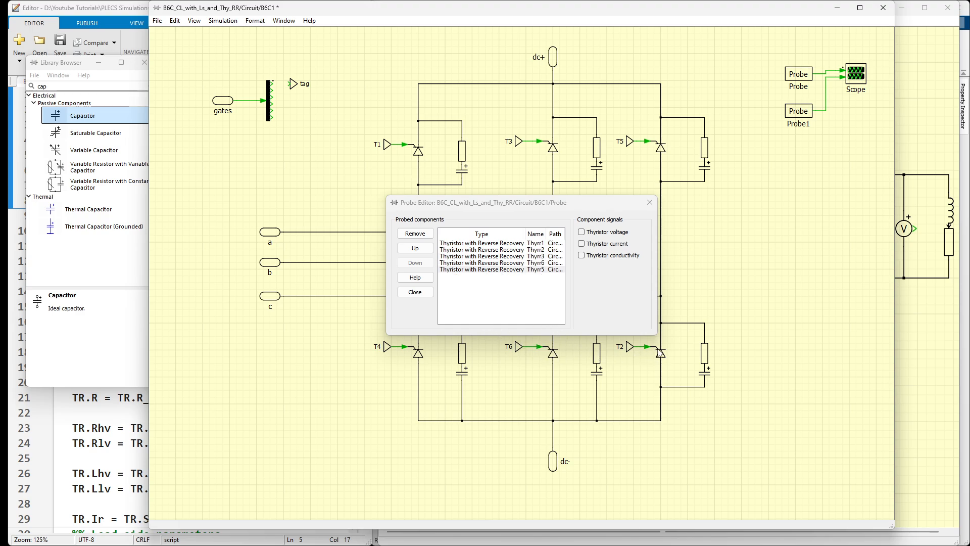
left_click_drag(659, 354, 500, 291)
Step: Enable the Thyristor voltage signal for all six components of the upper probe and close its editor
left_click(493, 244)
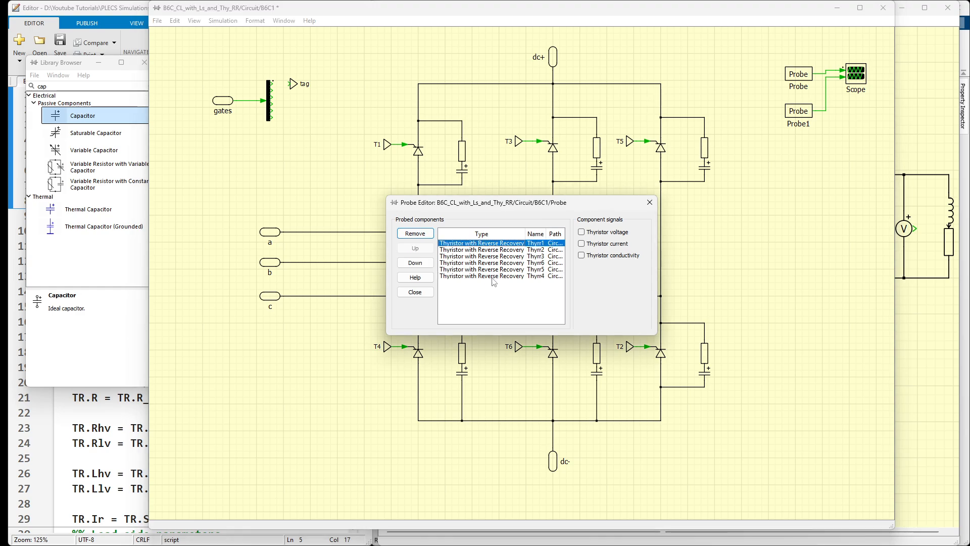
left_click(493, 278, "shift")
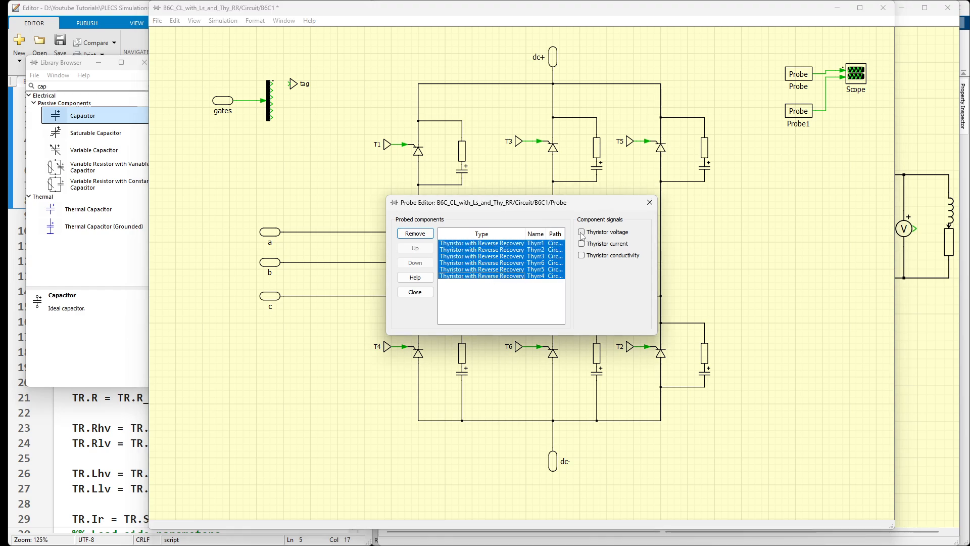
left_click(581, 232)
left_click_drag(575, 208, 586, 112)
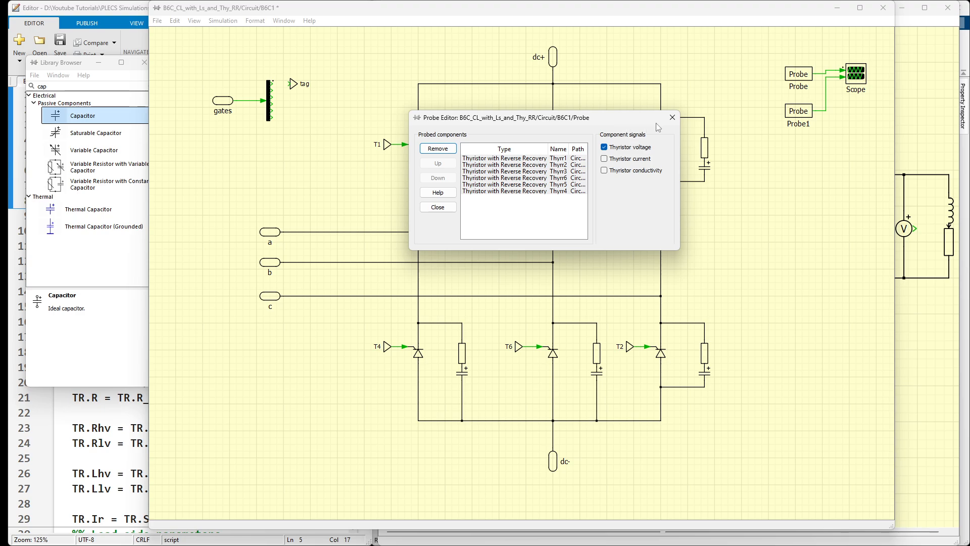
left_click(657, 105)
Step: Replace the lower probe, Probe1, with a copy of the upper probe connected to the scope's second input
left_click(812, 117)
key("Delete")
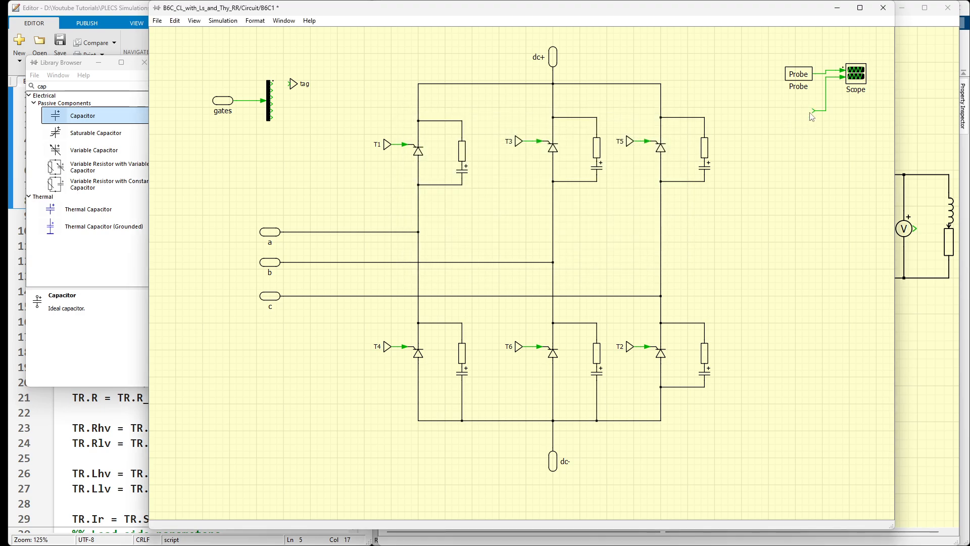
left_click(800, 75)
left_click_drag(801, 75, 798, 112)
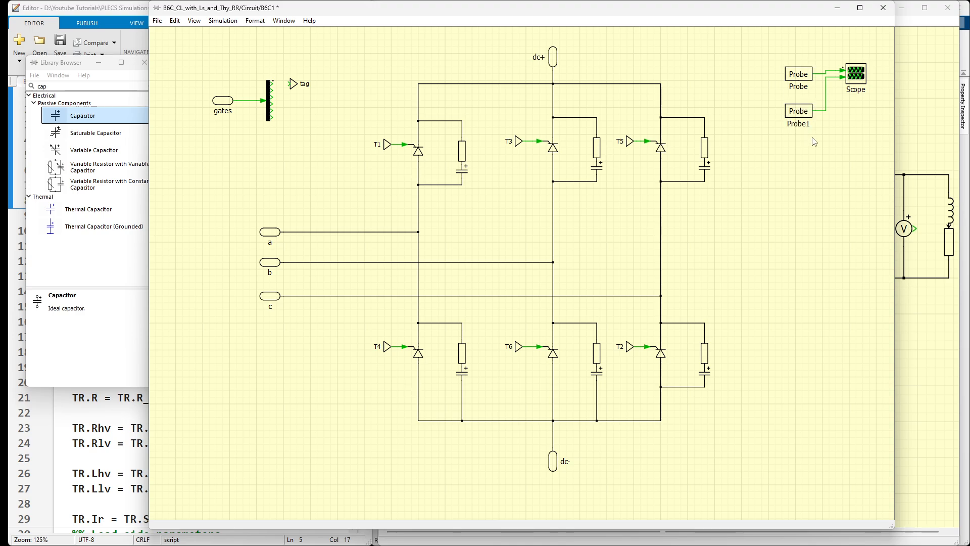
Step: Switch all six components of Probe1 from Thyristor voltage to Thyristor current, close the probe editor and save the model
double_click(798, 111)
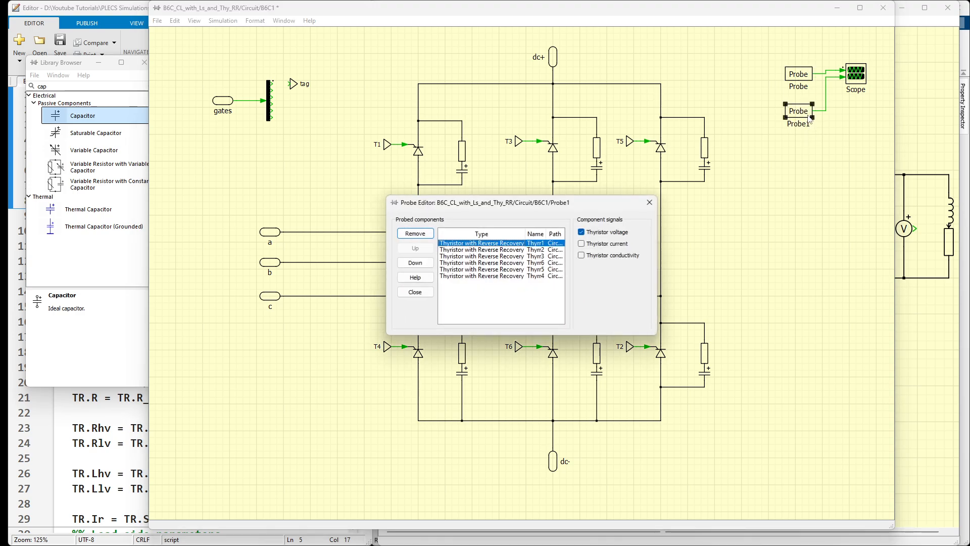
left_click(482, 276)
left_click(486, 243, "shift")
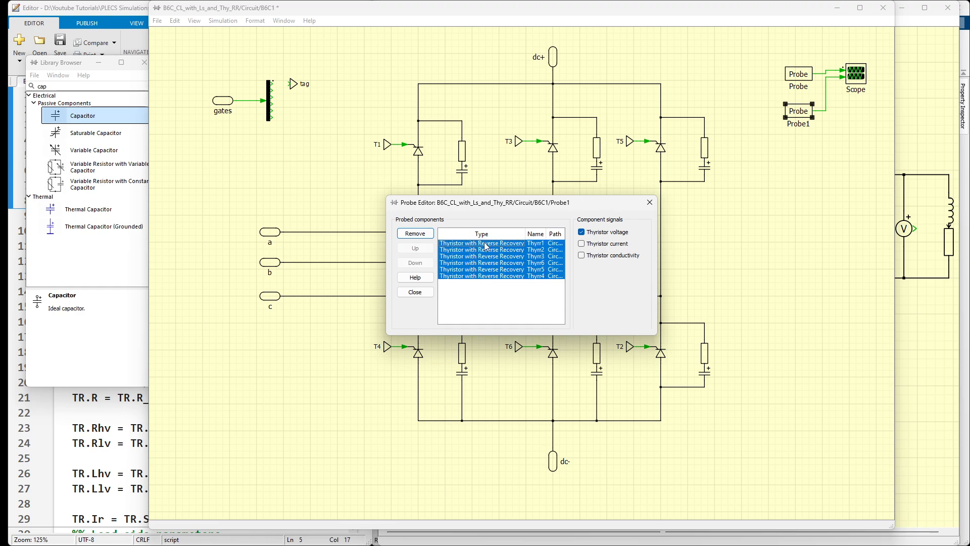
left_click(581, 232)
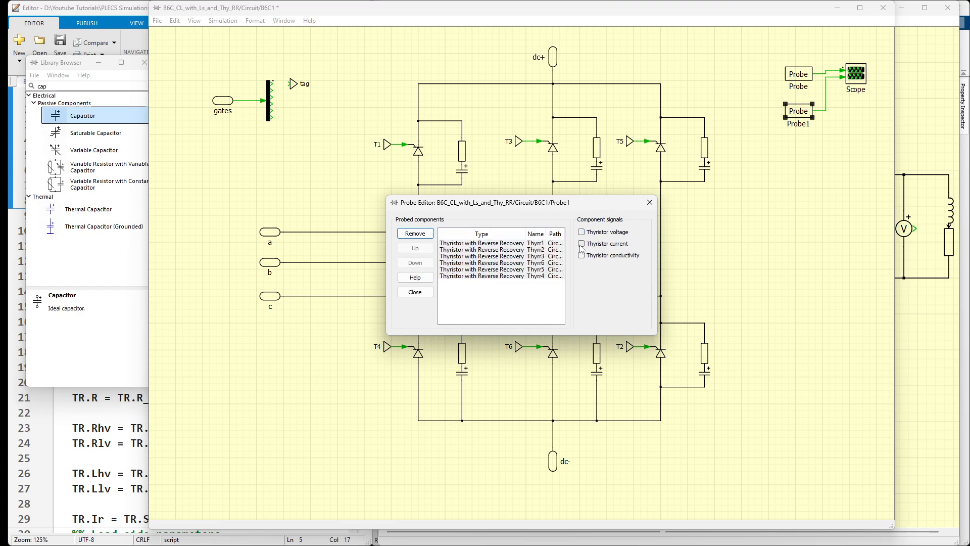
left_click(582, 244)
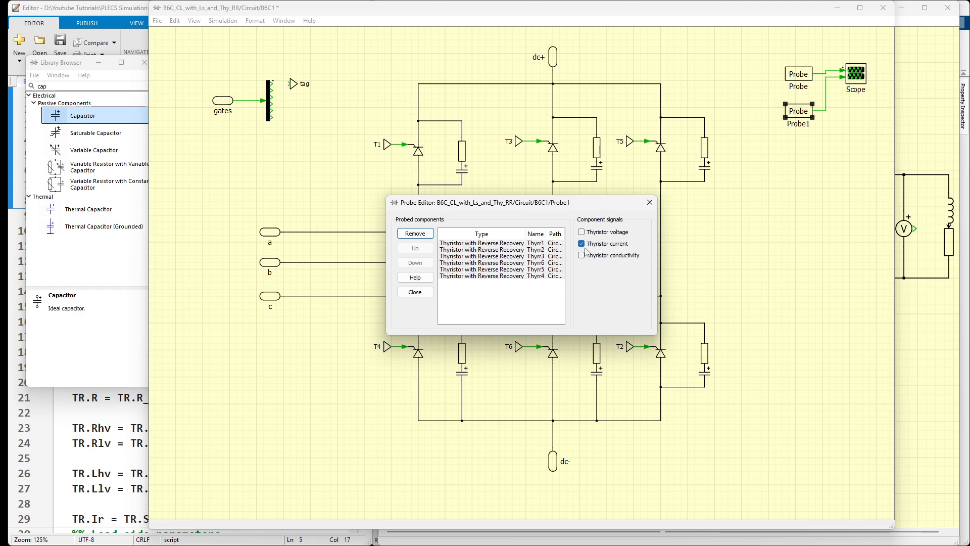
left_click(650, 202)
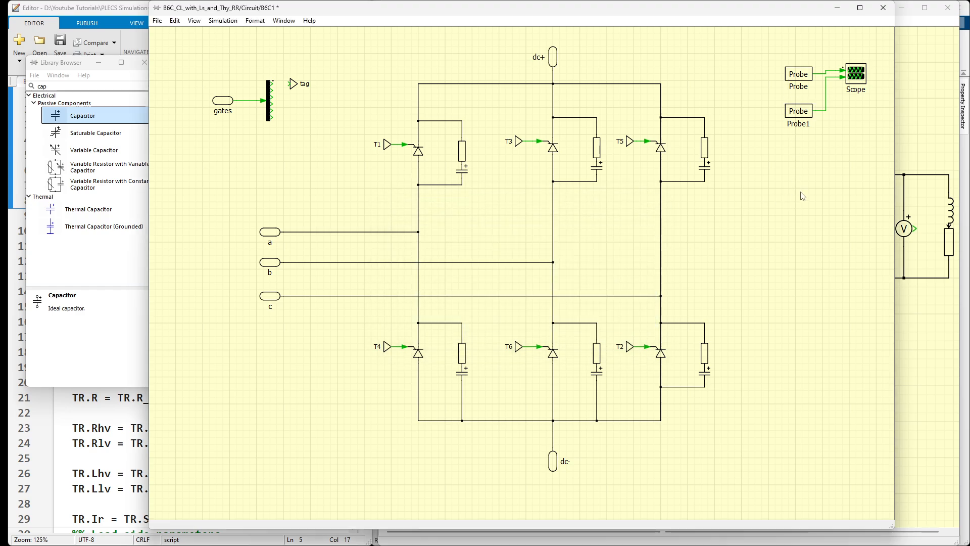
key("ctrl+s")
Step: Set the Goto tag beside the gates demultiplexer to the name T1 with Schematic scope
mouse_move(293, 84)
left_mouse_down()
mouse_move(308, 89)
mouse_move(301, 85)
left_mouse_up()
double_click(301, 84)
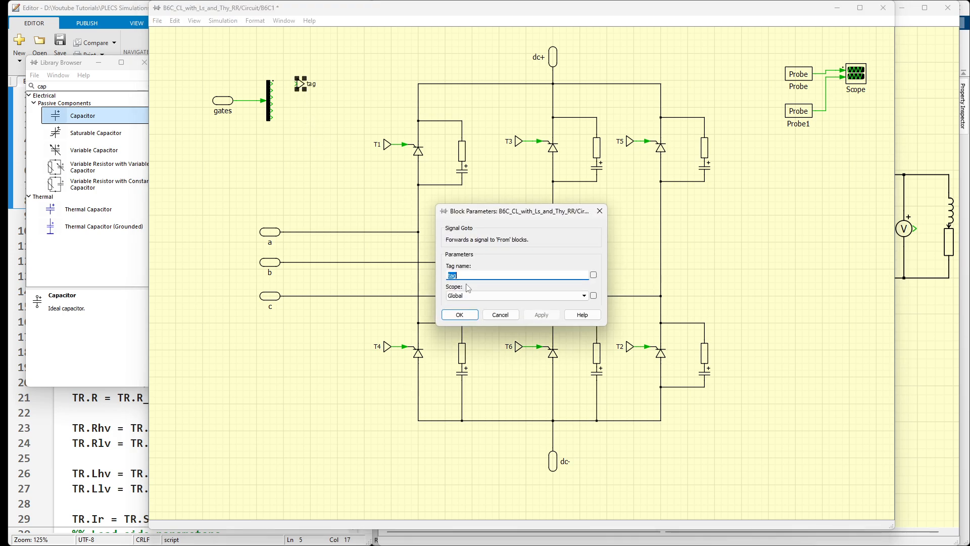
type("T1")
left_click(480, 296)
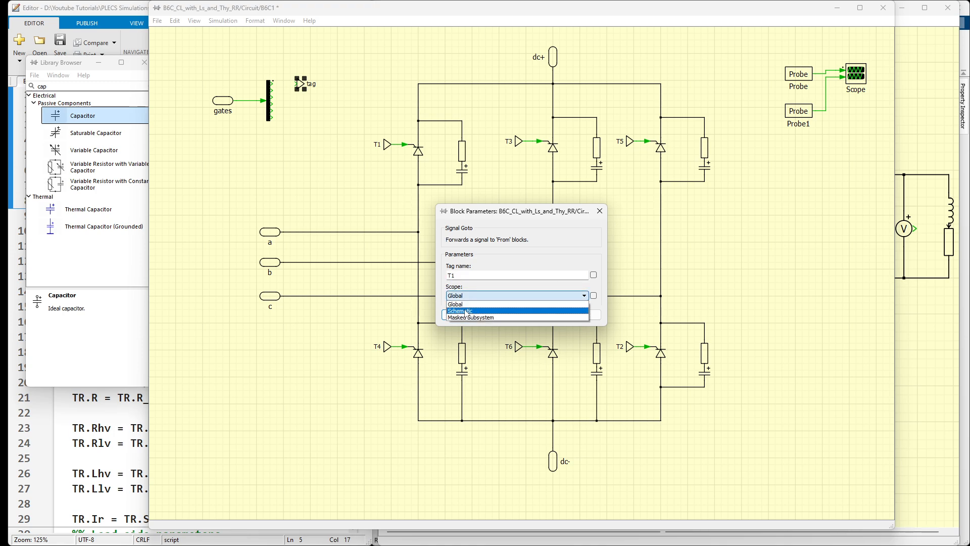
left_click(466, 306)
left_click(460, 314)
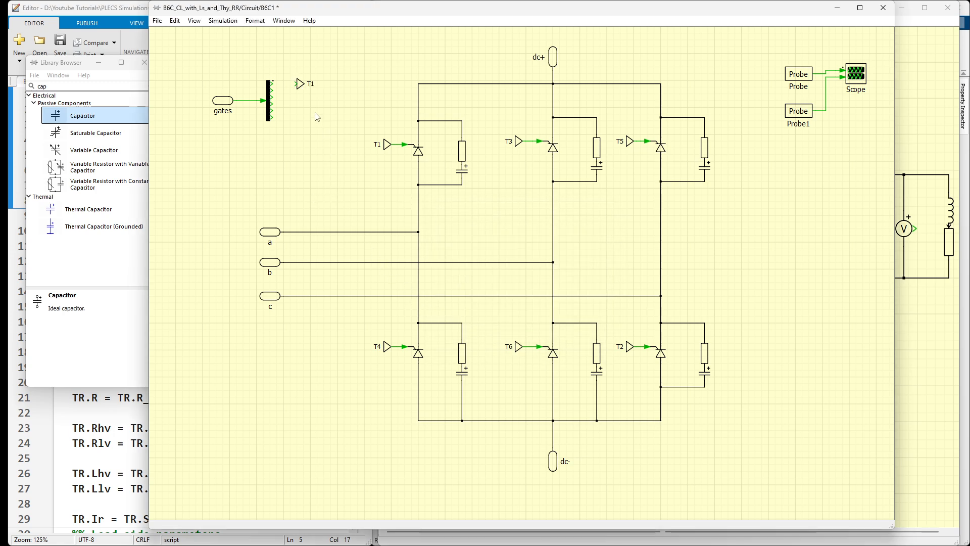
Step: Duplicate the T1 Goto tag in two staggered columns and connect one tag to each of the six demultiplexer outputs
mouse_move(272, 84)
left_mouse_down()
mouse_move(333, 84)
mouse_move(288, 90)
left_mouse_up()
mouse_move(288, 89)
left_mouse_down()
mouse_move(329, 98)
mouse_move(292, 107)
left_mouse_up()
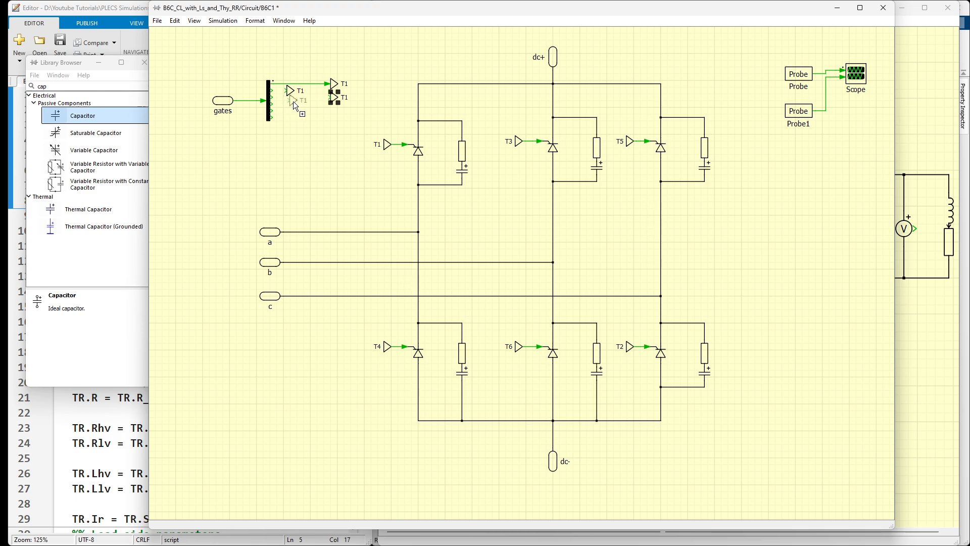
left_click_drag(293, 102, 332, 111)
left_click(272, 120)
left_click_drag(273, 120, 287, 117)
Step: Rename the Goto tags on the second and third demultiplexer outputs to T2 and T3
double_click(291, 91)
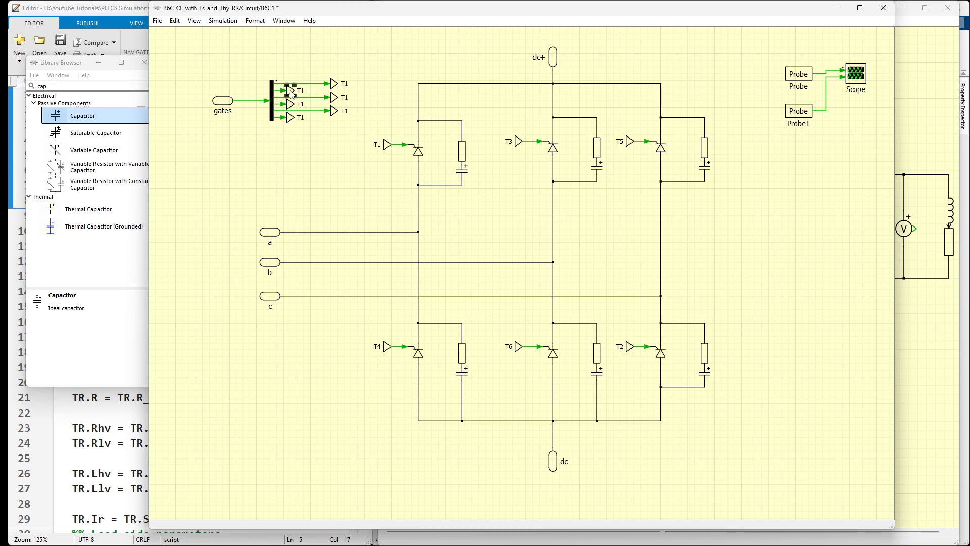
type("T2")
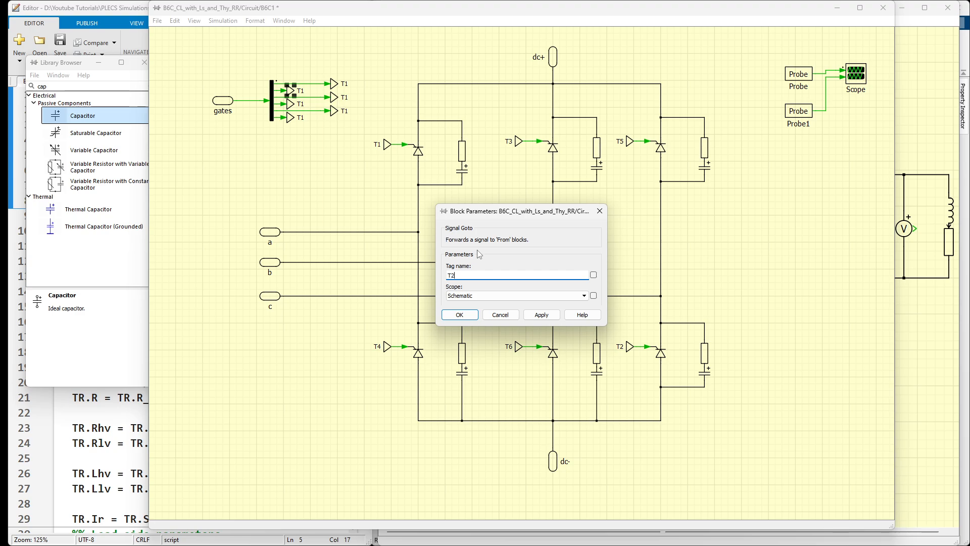
key("Return")
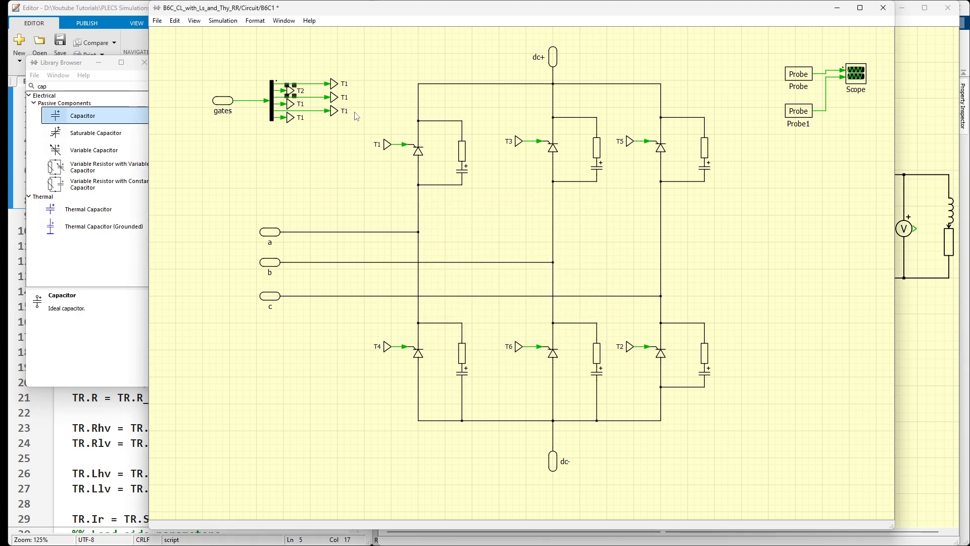
double_click(334, 98)
type("T3")
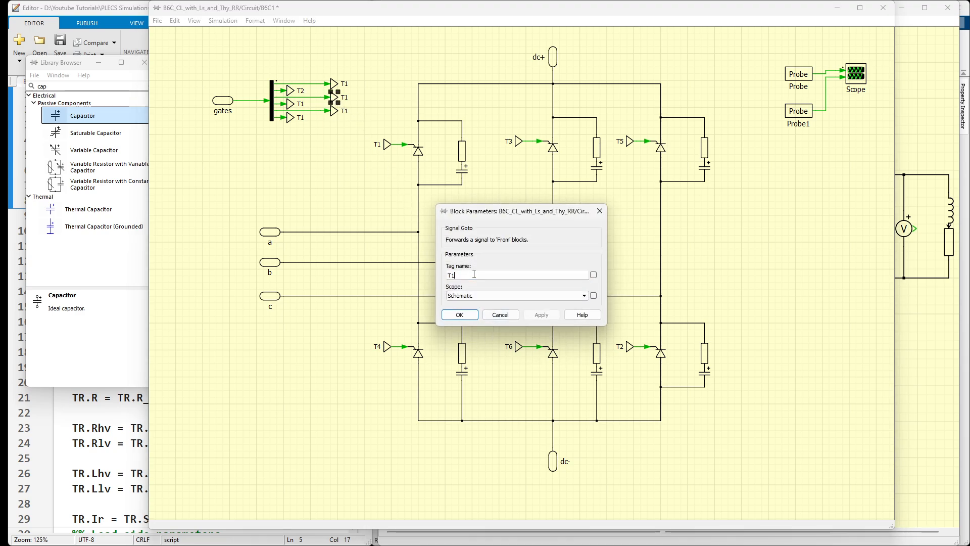
key("Return")
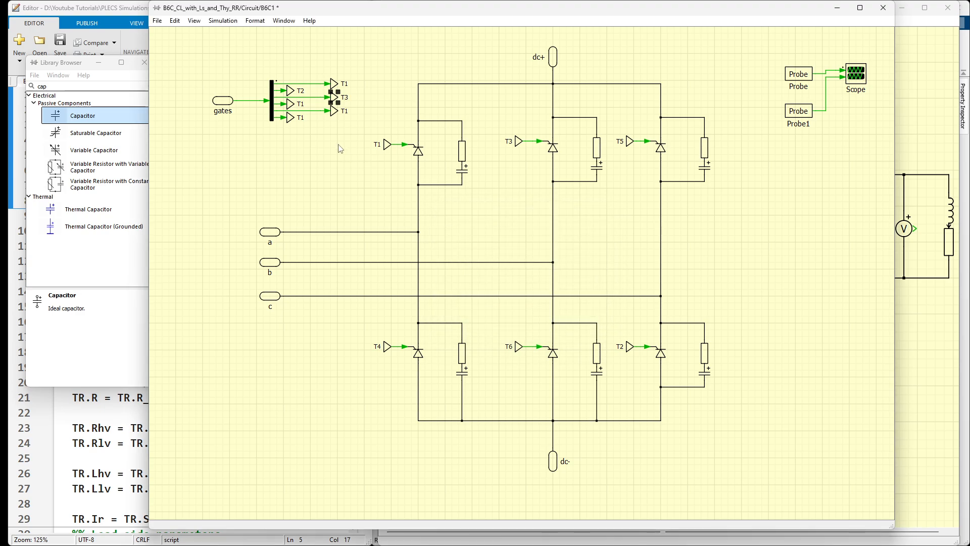
Step: Rename the Goto tags on the fourth and fifth demultiplexer outputs to T4 and T5
double_click(290, 104)
type("T")
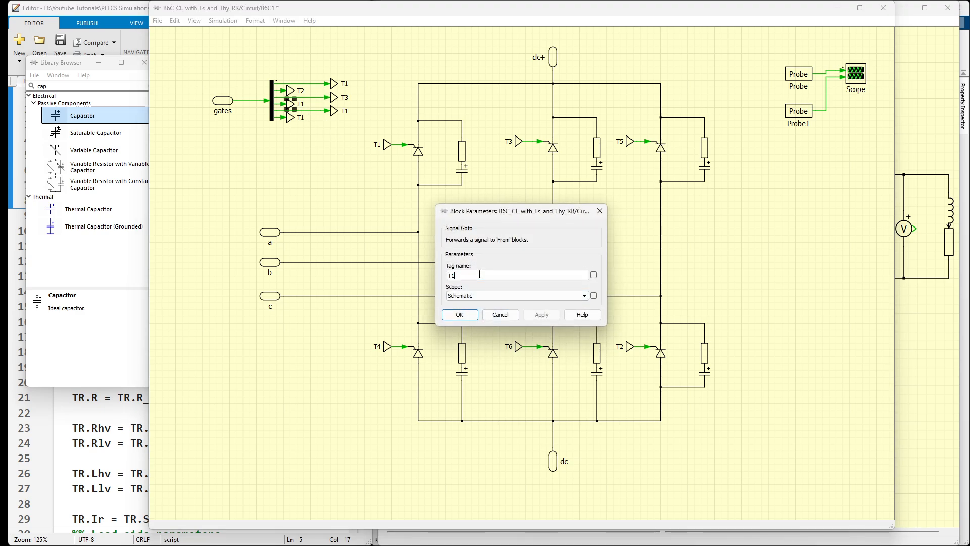
type("4")
key("Return")
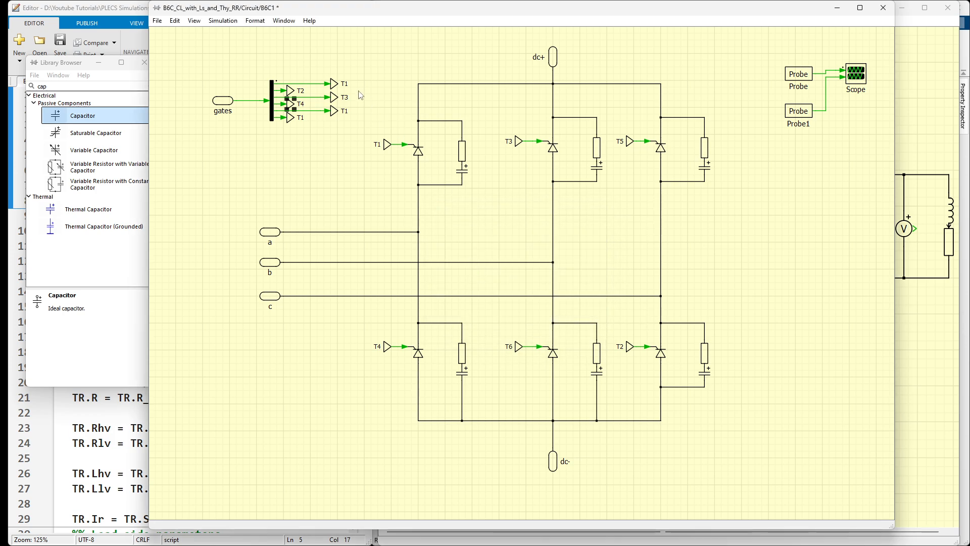
double_click(335, 111)
type("T5")
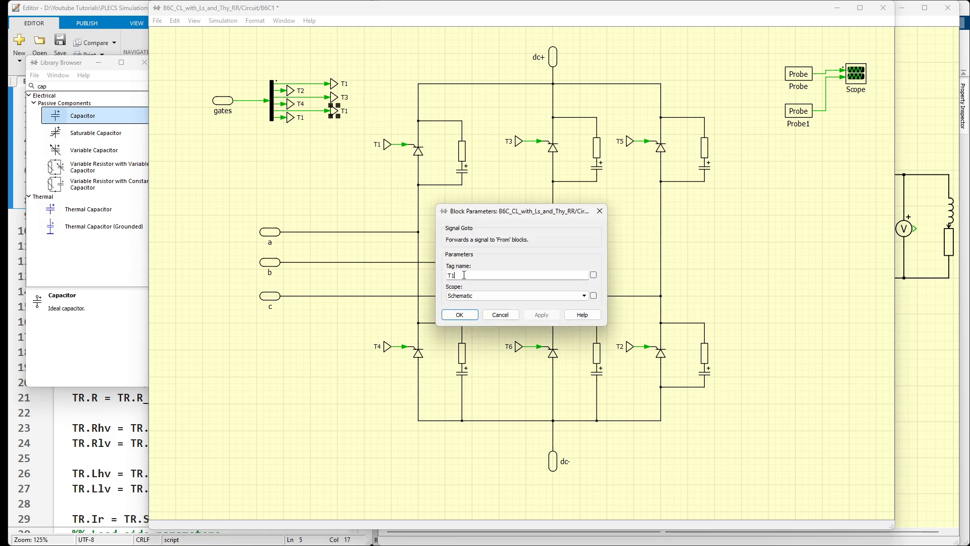
key("Return")
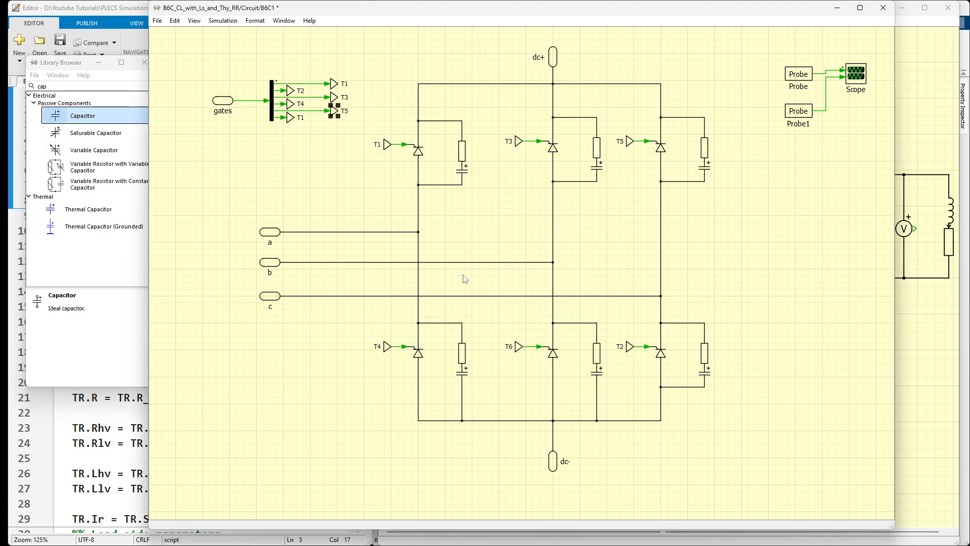
Step: Rename the Goto tag on the sixth gates demultiplexer output to T6 and save the model
double_click(290, 118)
left_click(472, 275)
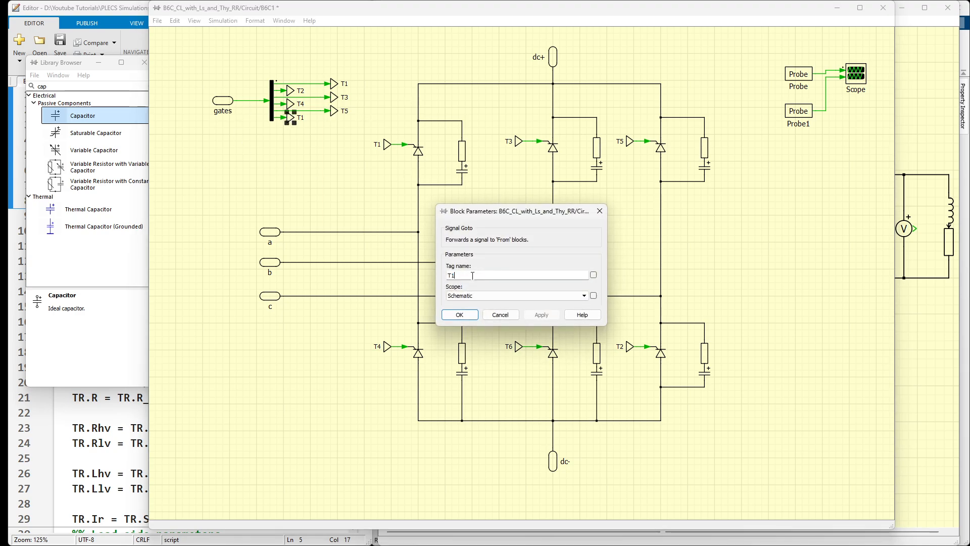
key("BackSpace")
left_click(474, 316)
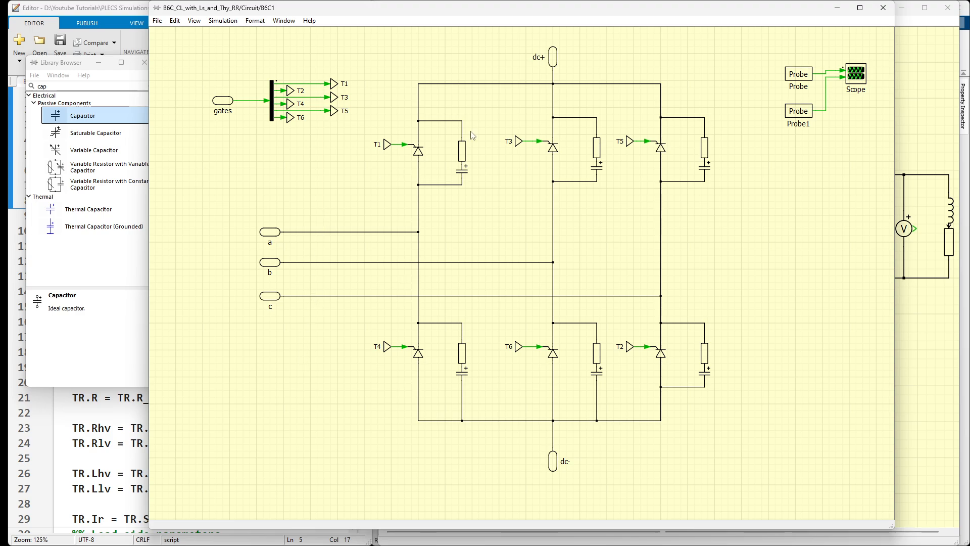
Step: Return to the main circuit and place the B6C1 subsystem in the gap between the U_conv measurement and the DC load, joining all terminals
left_click(883, 8)
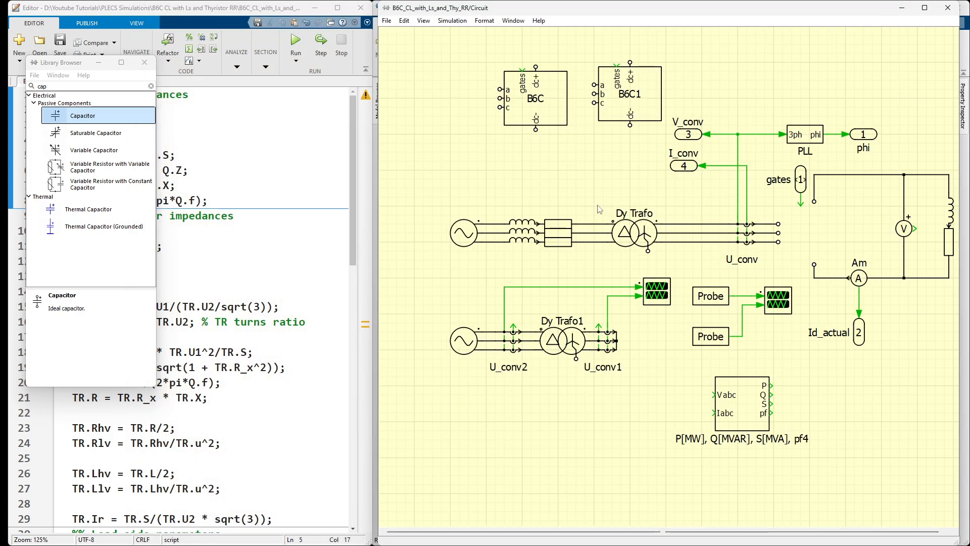
left_click_drag(659, 110, 840, 243)
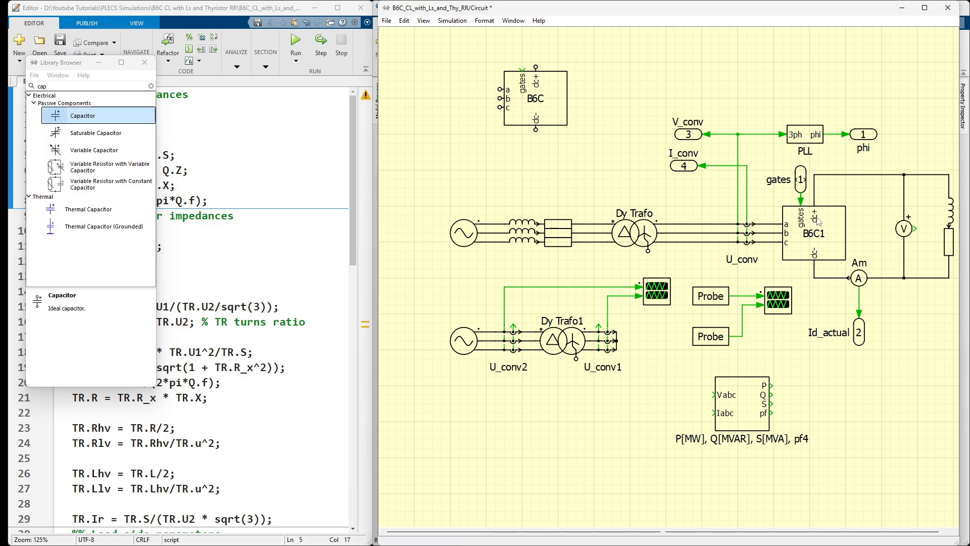
Step: Open the T1 thyristor's parameters inside B6C1, close the Library Browser, and arrange the schematic and dialog beside the MATLAB script
double_click(837, 226)
double_click(420, 150)
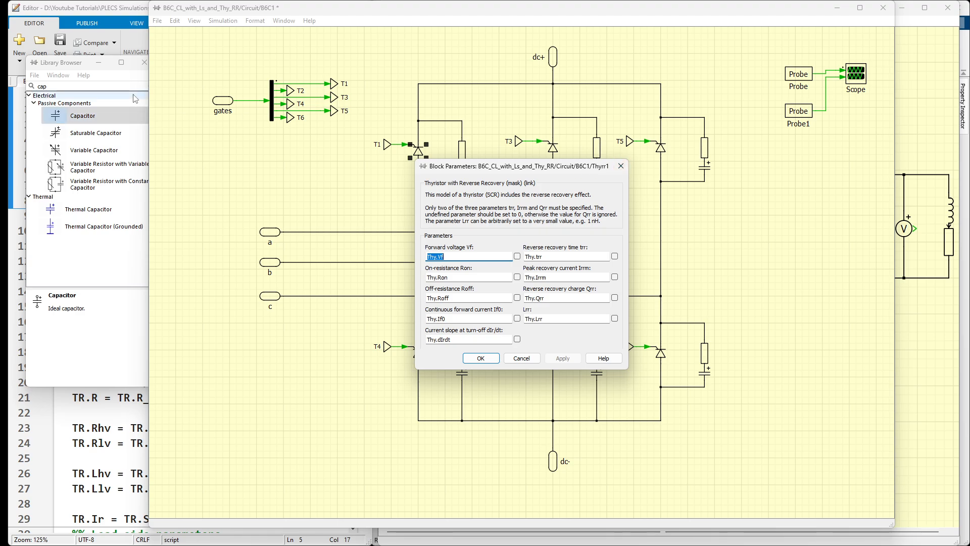
left_click(144, 63)
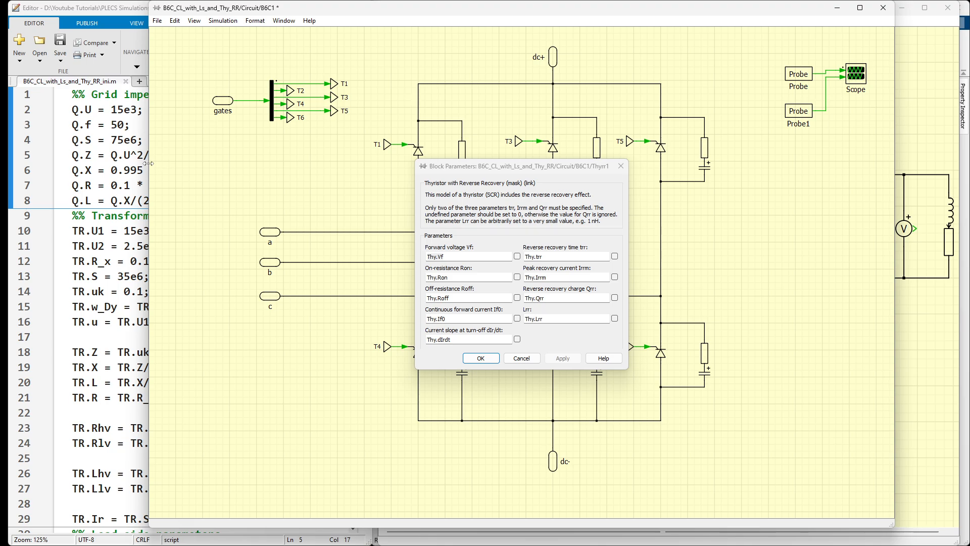
left_click_drag(150, 168, 390, 187)
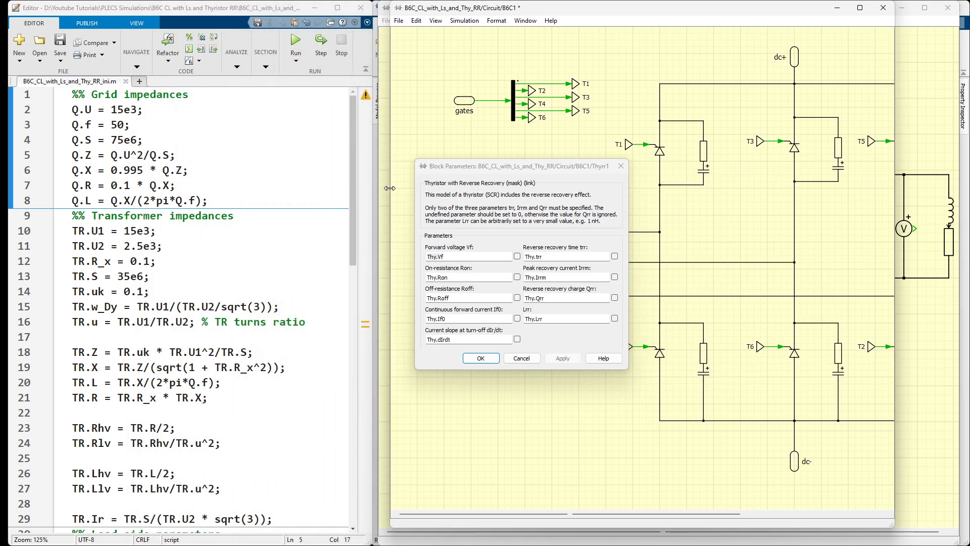
left_click_drag(442, 166, 587, 114)
Step: Add a "%% Thyristor parameters" section below the ramp_slope line in the MATLAB script and begin a Thy.Vf assignment
scroll(296, 211, "down", 7)
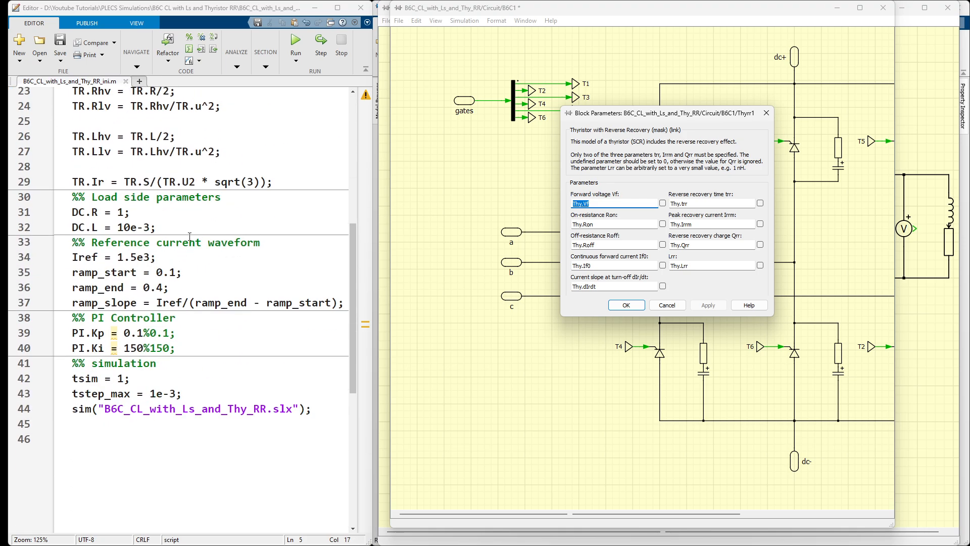
left_click(344, 303)
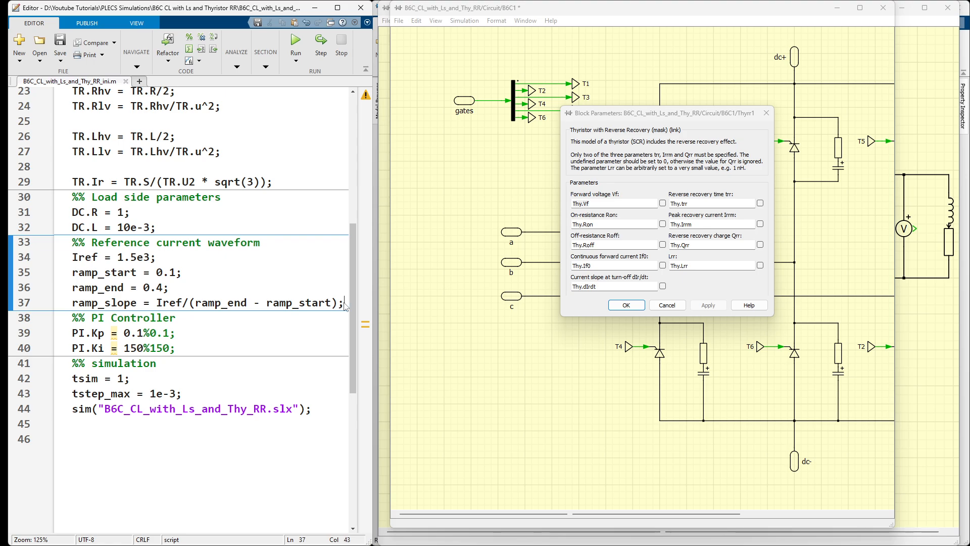
key("Return")
type("%%")
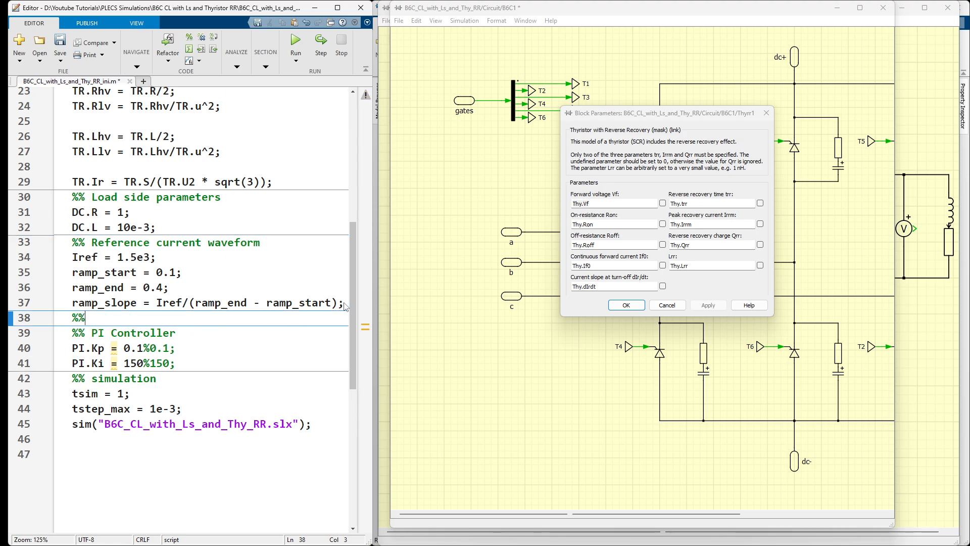
type(" Thyristor parameters")
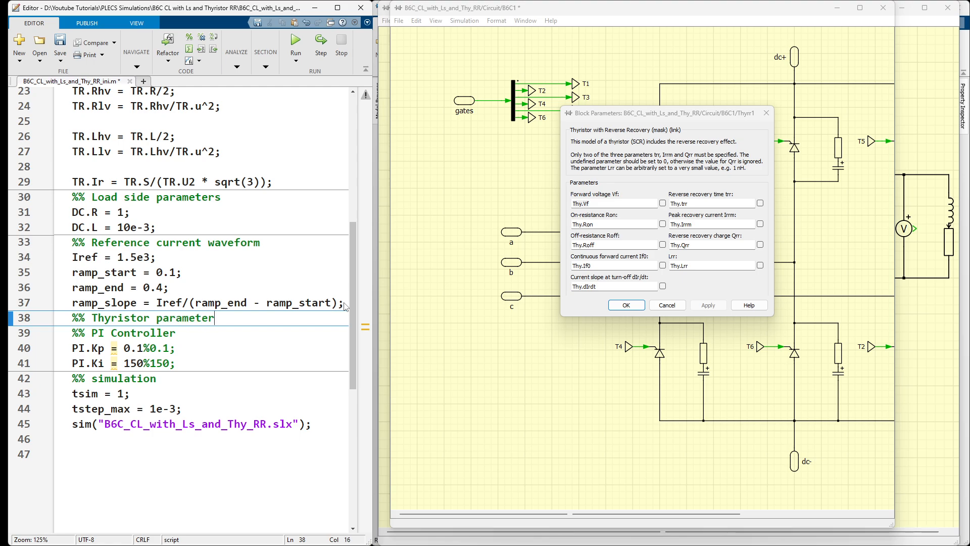
key("Return")
type("Th")
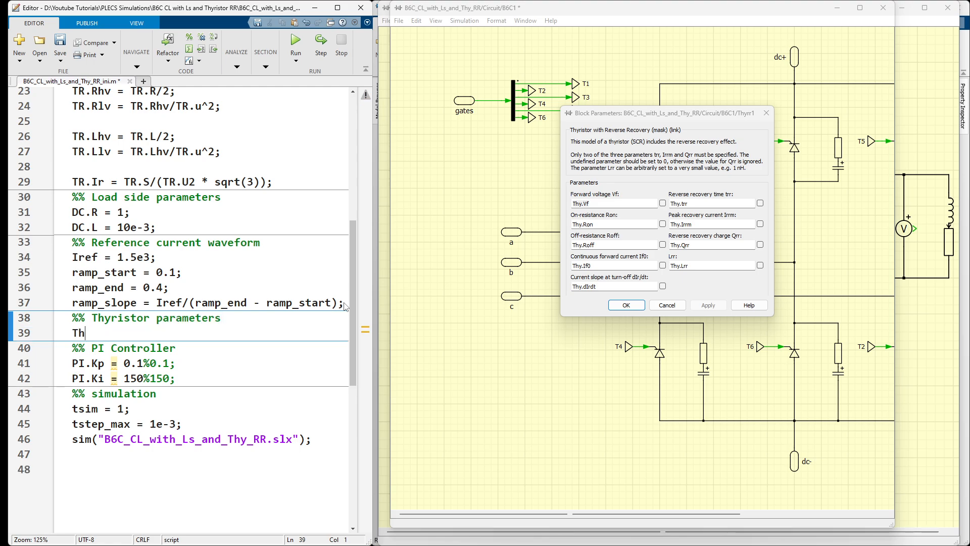
type("y.Vf =")
Step: Switch to the T1851N datasheet in Adobe Acrobat and examine the thyristor's key parameters, maximum ratings and characteristic on-state values
key("alt+Tab")
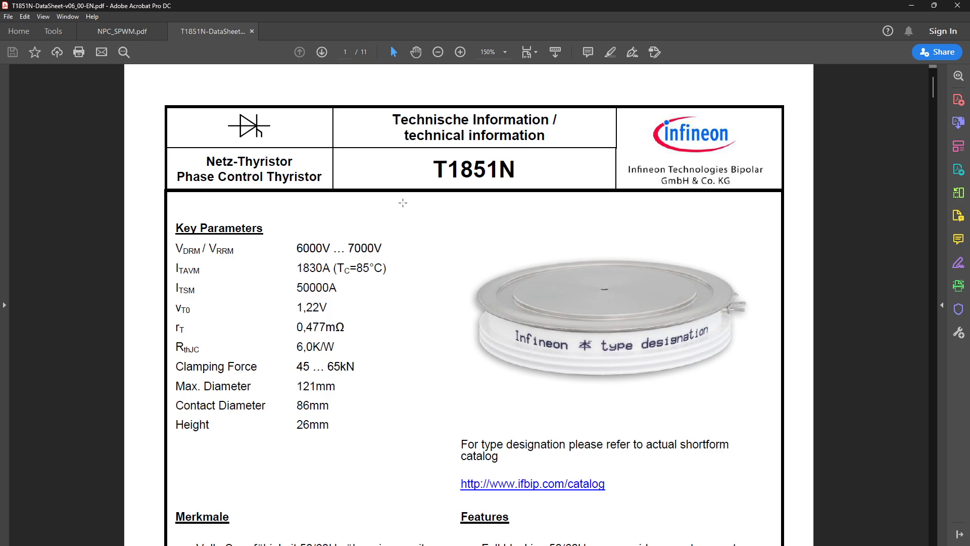
scroll(403, 202, "down", 4)
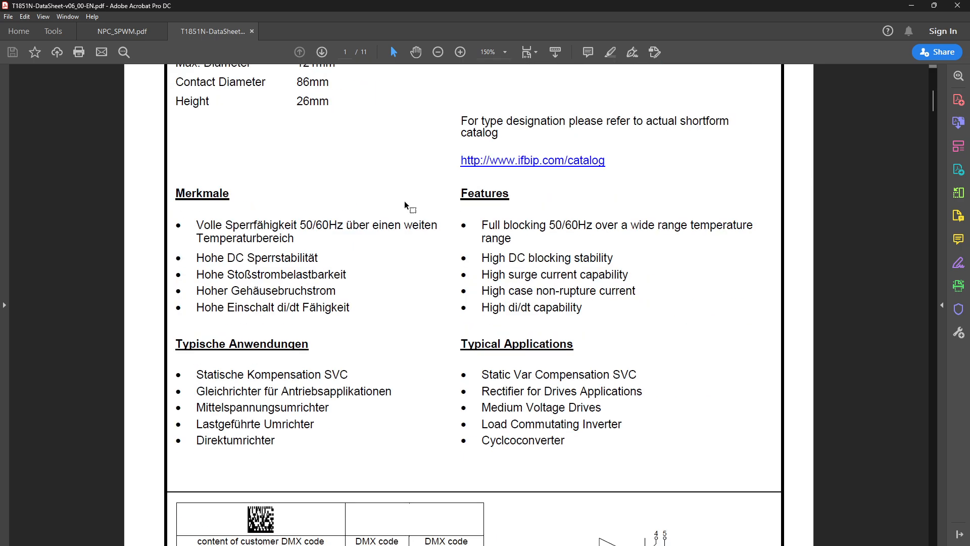
scroll(404, 205, "up", 3)
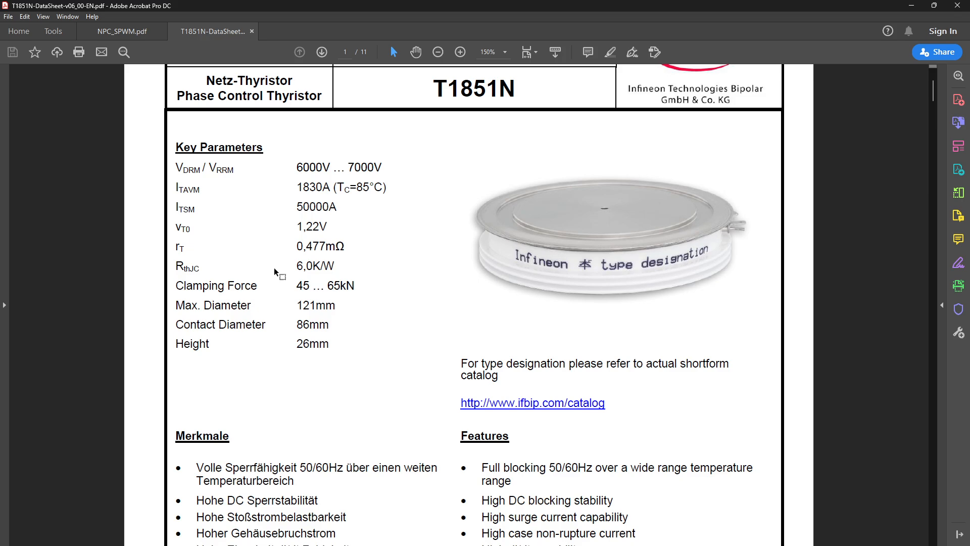
scroll(294, 263, "down", 15)
scroll(293, 263, "down", 2)
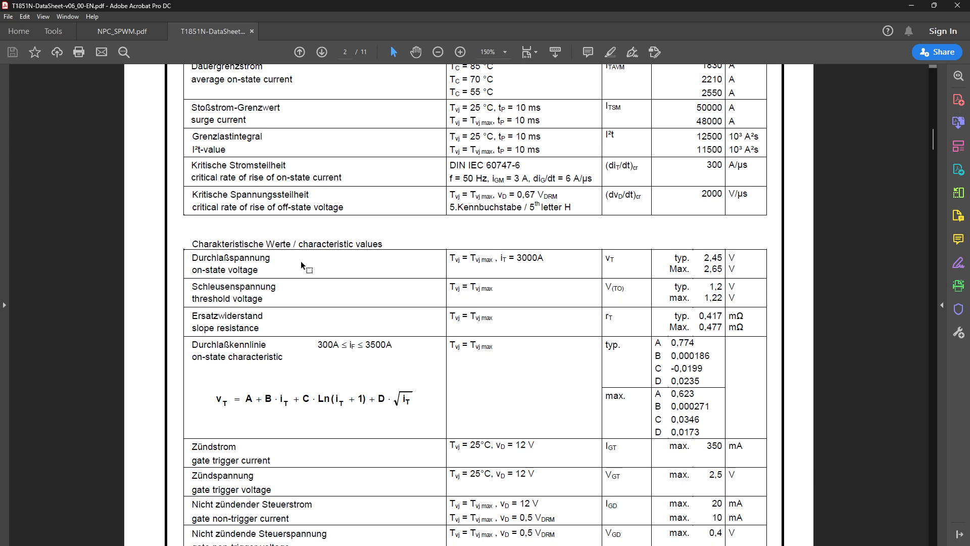
scroll(626, 279, "up", 2)
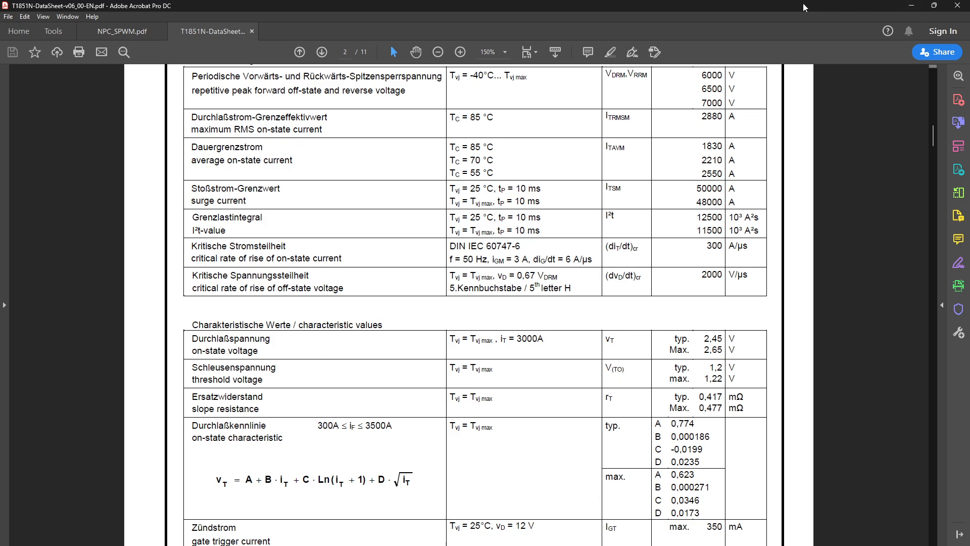
left_click_drag(804, 7, 806, 33)
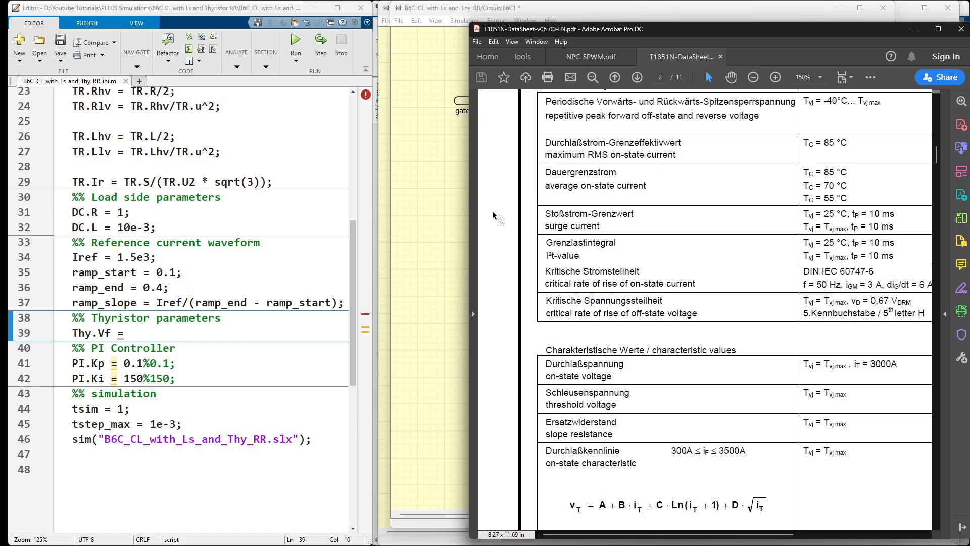
Step: Return to the MATLAB script, complete the Thy.Vf assignment with 2.45, and save the script
left_click(432, 219)
scroll(292, 224, "up", 7)
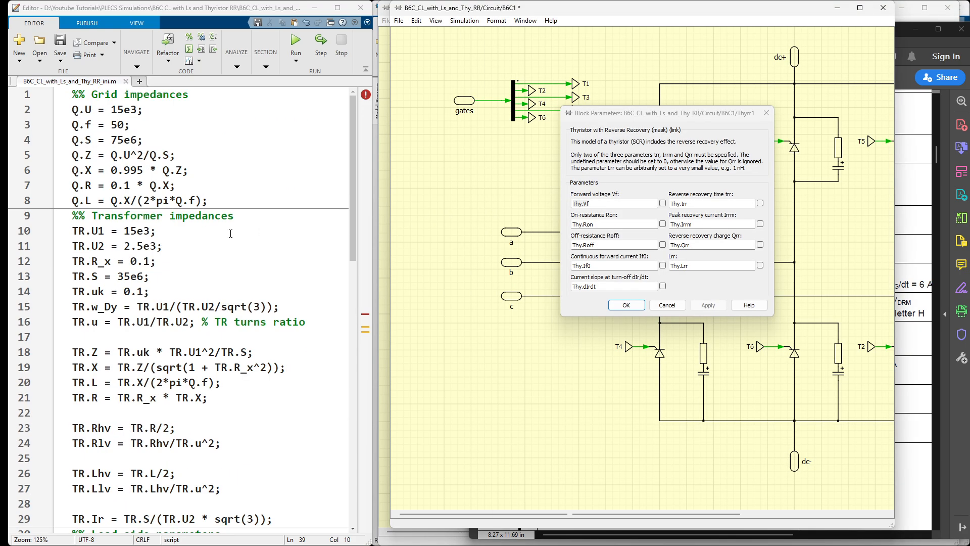
scroll(191, 246, "down", 7)
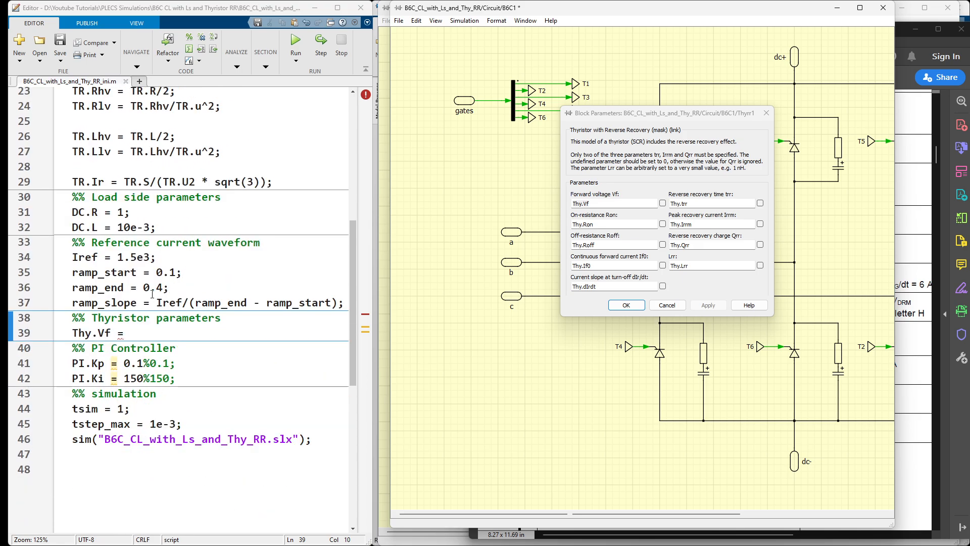
left_click(131, 336)
type("2")
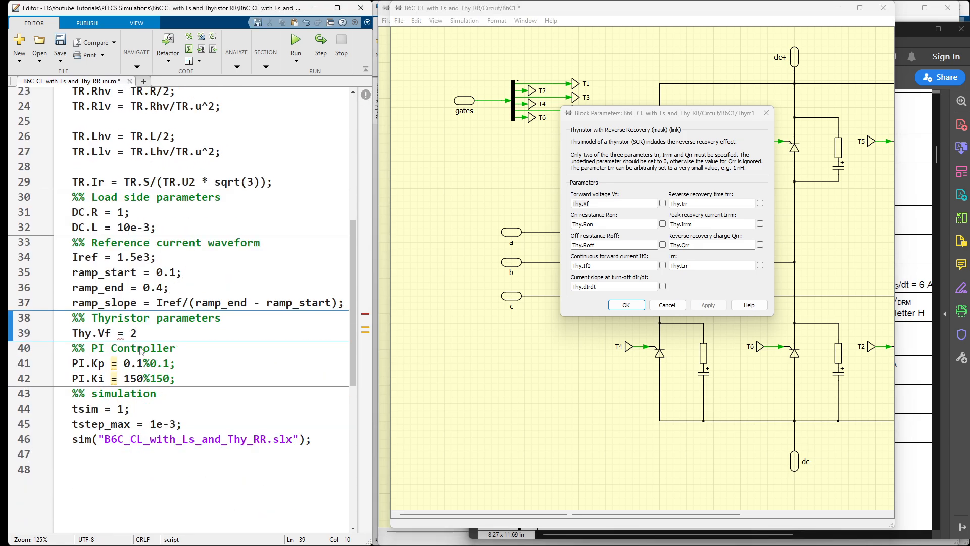
type(".45;")
key("Return")
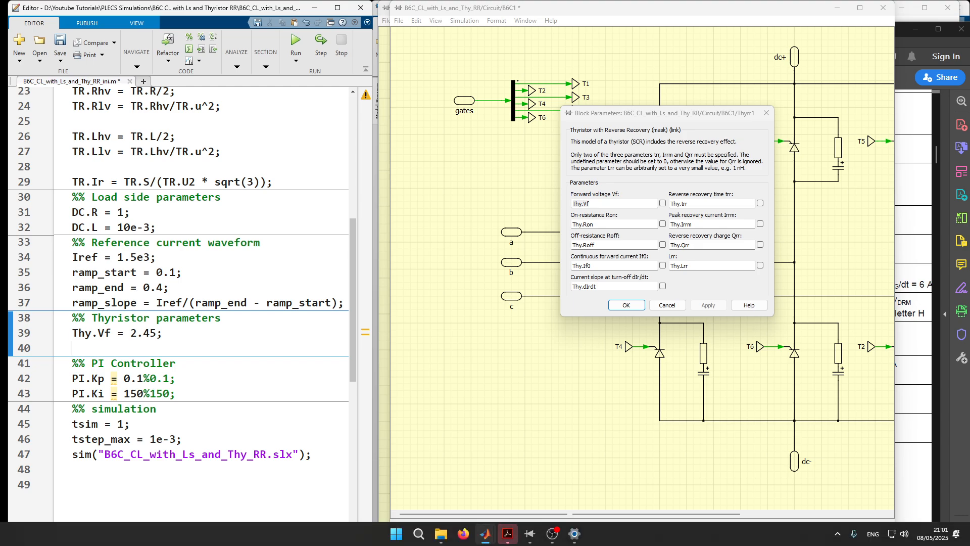
key("ctrl+s")
Step: Consult the slope resistance in the T1851N datasheet and add Thy.Ron = 0.477e-3 to the script's thyristor section
left_click(507, 533)
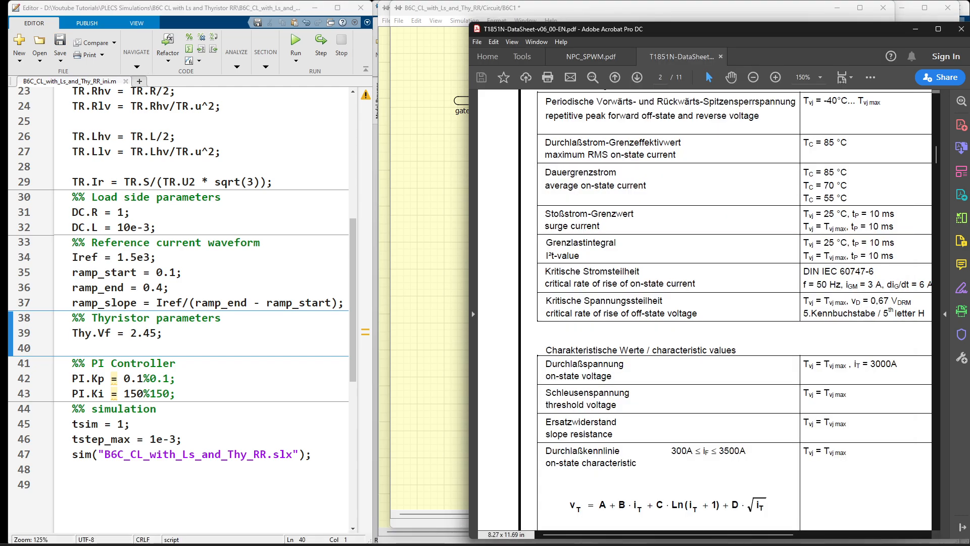
scroll(713, 361, "up", 8)
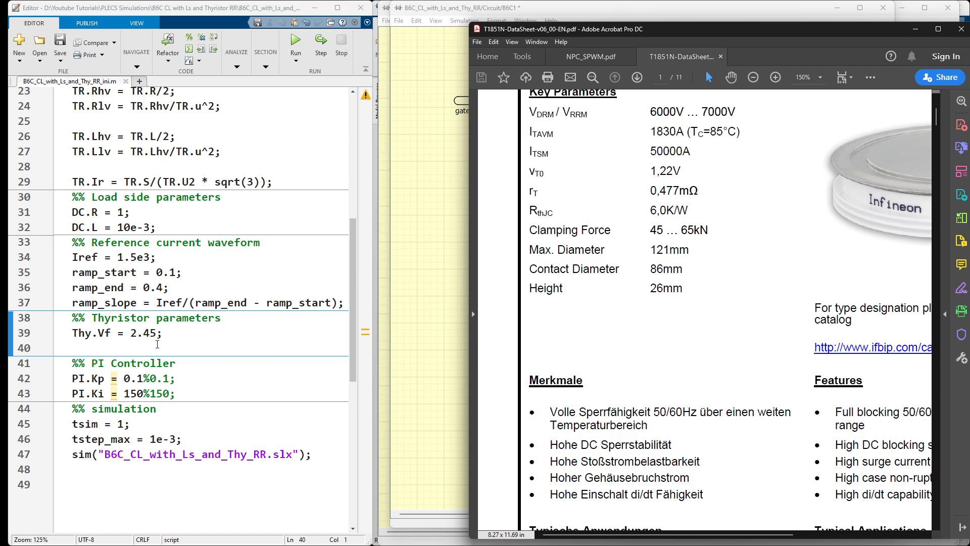
left_click(102, 342)
type("Thy.Ron")
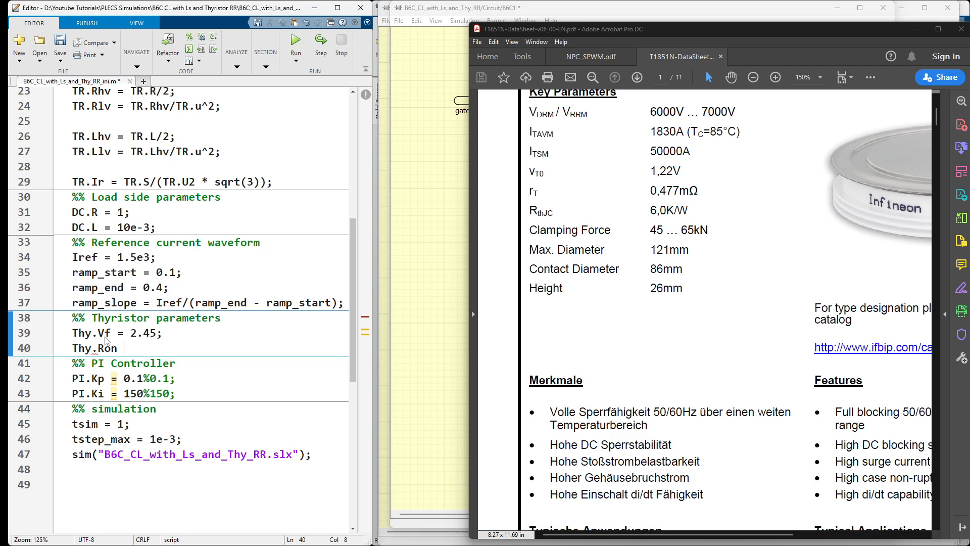
type(" = 0.24")
key("BackSpace")
key("BackSpace")
type("477e-3;")
key("Return")
Step: Add Thy.Roff = 1e6 to the thyristor section, save the script, and minimize the datasheet
type("Thy.")
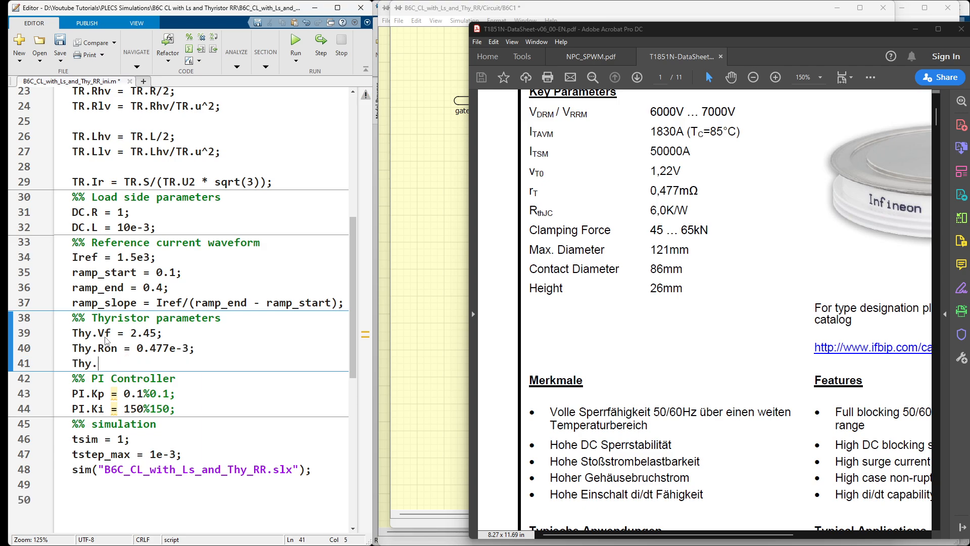
type("Roff = 1e6;")
key("Return")
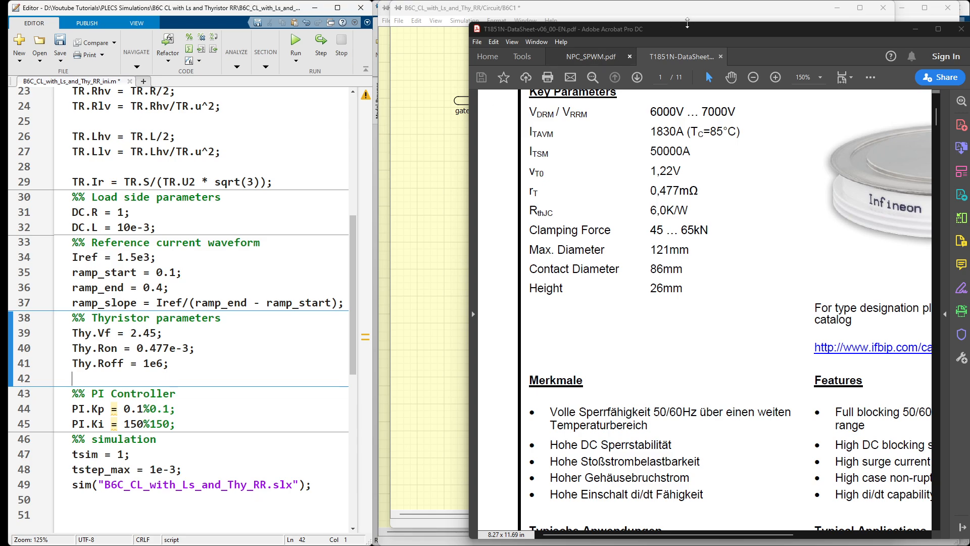
left_click_drag(689, 29, 534, 37)
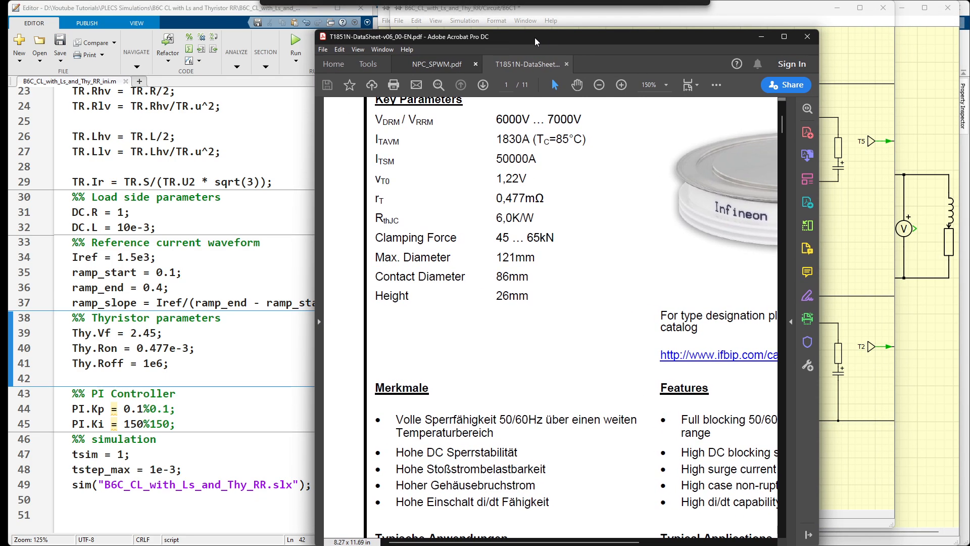
left_click(753, 38)
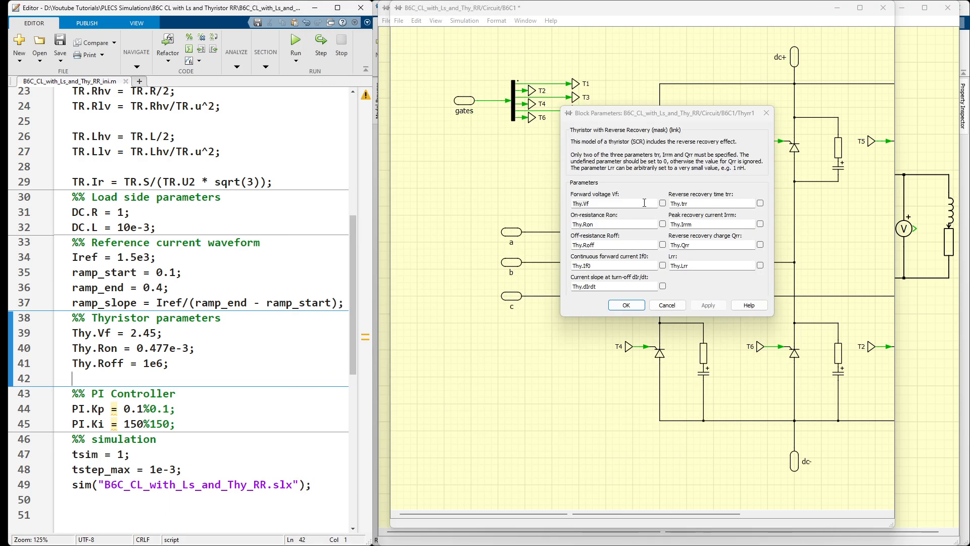
Step: Check the script's existing current parameters and add Thy.If0 = 1.5e3 below the Thy.Roff line
left_click_drag(667, 72, 556, 79)
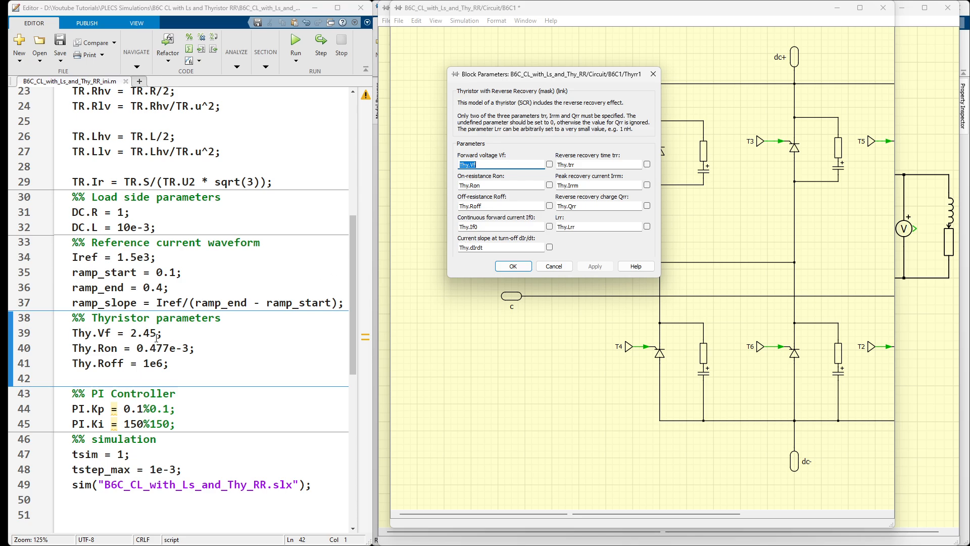
left_click(98, 375)
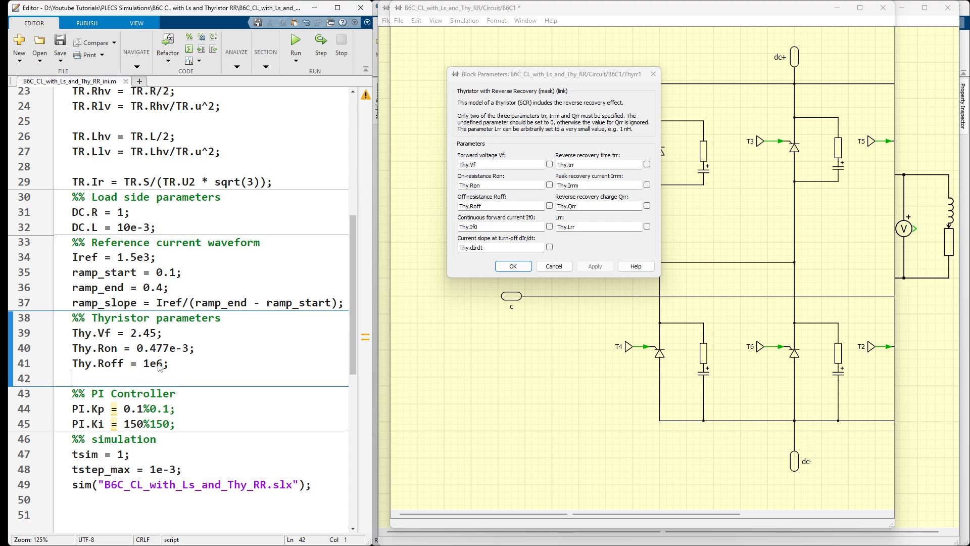
scroll(126, 303, "up", 4)
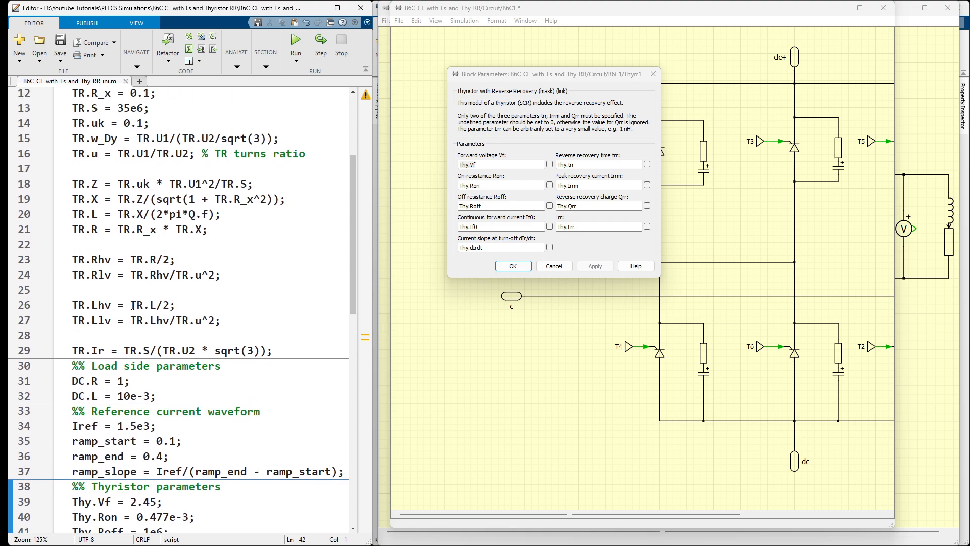
scroll(133, 305, "up", 4)
scroll(133, 306, "down", 4)
scroll(140, 426, "down", 4)
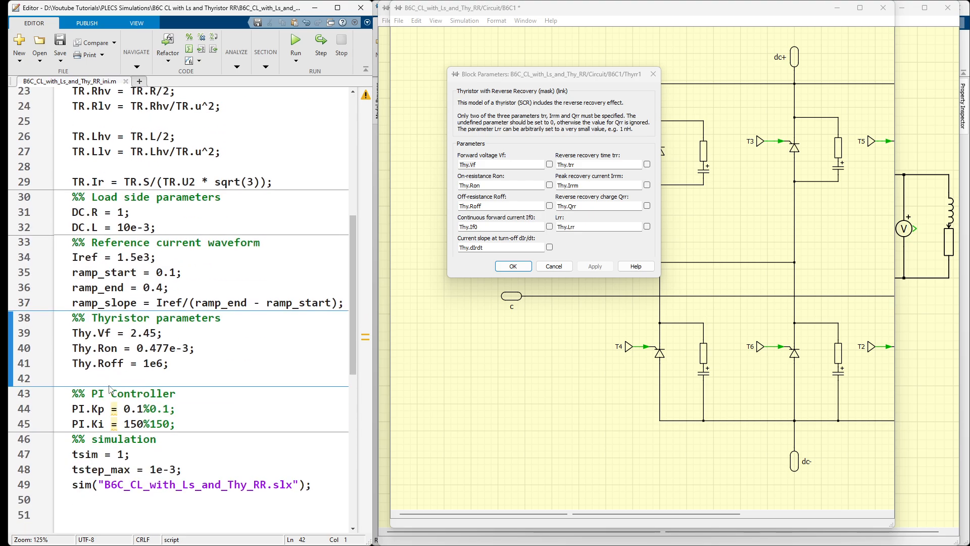
type("Thy.")
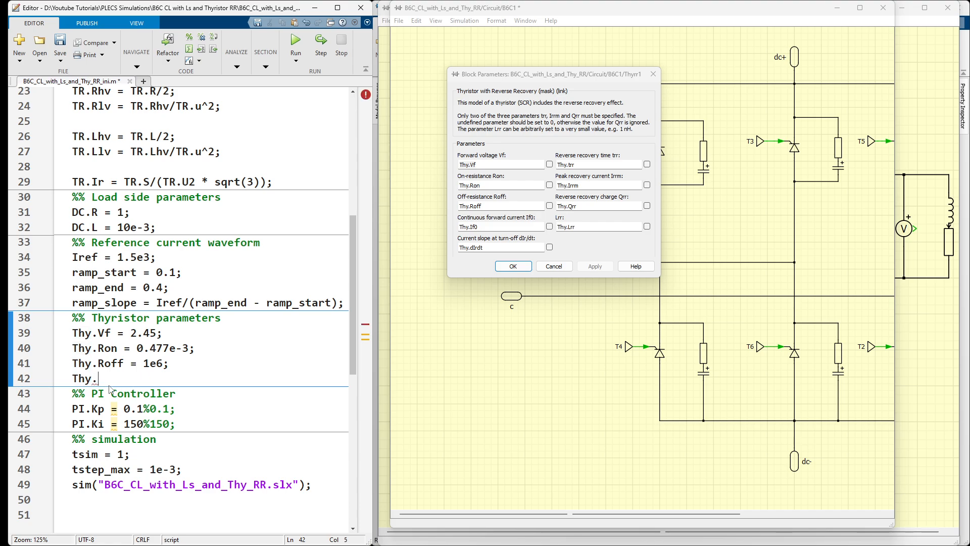
type("If0 = 1.5e3;")
key("Return")
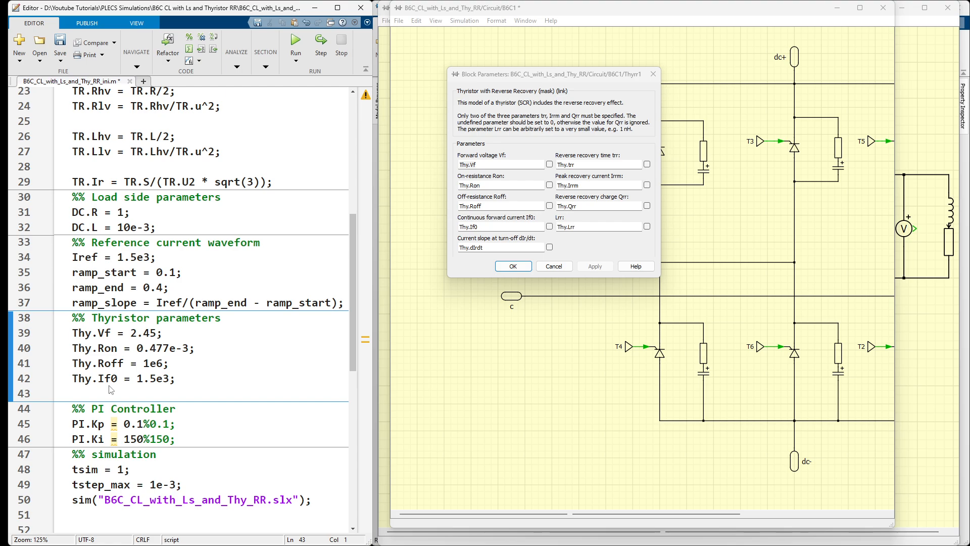
Step: Add Thy.dIrdt = 2e6 and Thy.trr = 0 to the script's thyristor section below the Thy.If0 line
type("Thy.dIrdt = 2e6;")
key("Return")
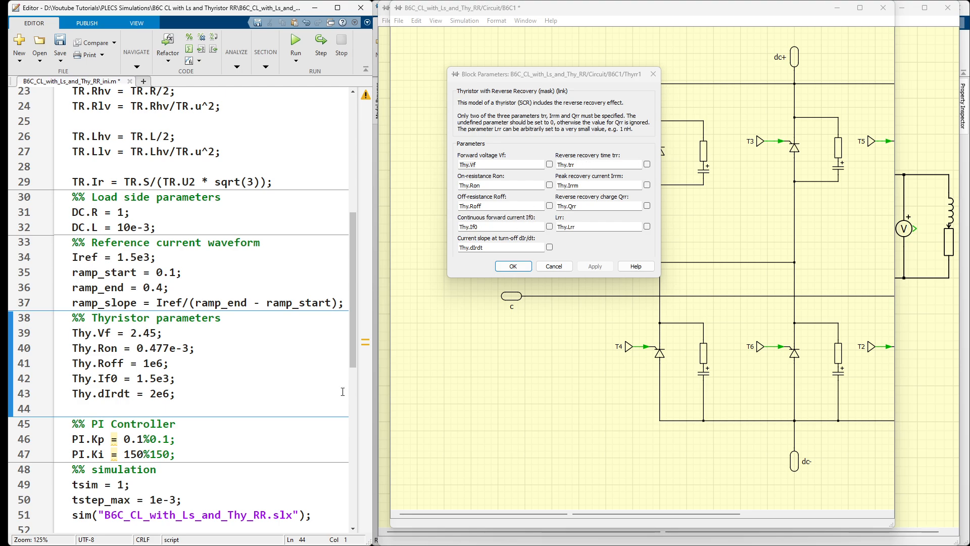
type("Thy.trr = 0;")
key("Return")
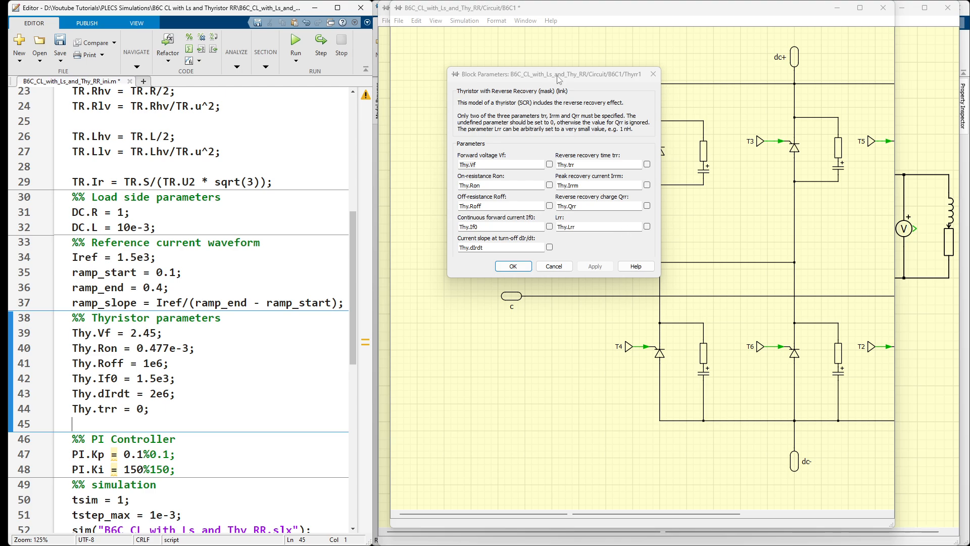
Step: Check the thyristor's reverse recovery parameters in PLECS and add Thy.Qrr = 7e-3 below the Thy.trr line in the script
left_click_drag(556, 74, 527, 66)
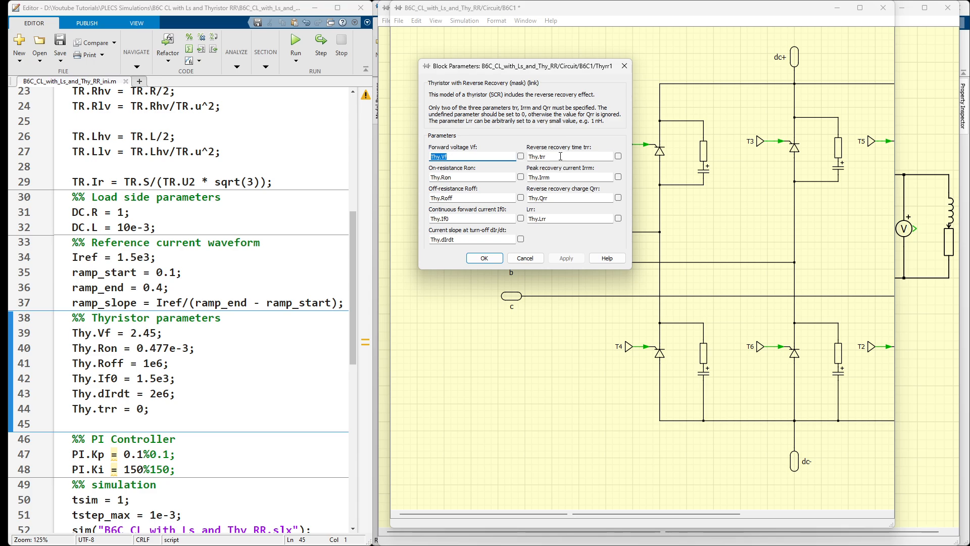
left_click_drag(550, 157, 540, 156)
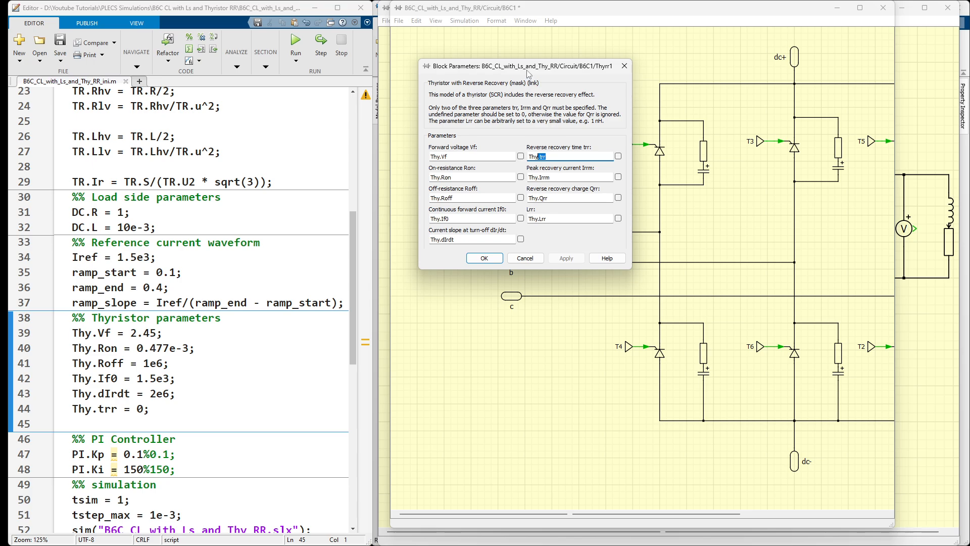
left_click_drag(528, 70, 566, 78)
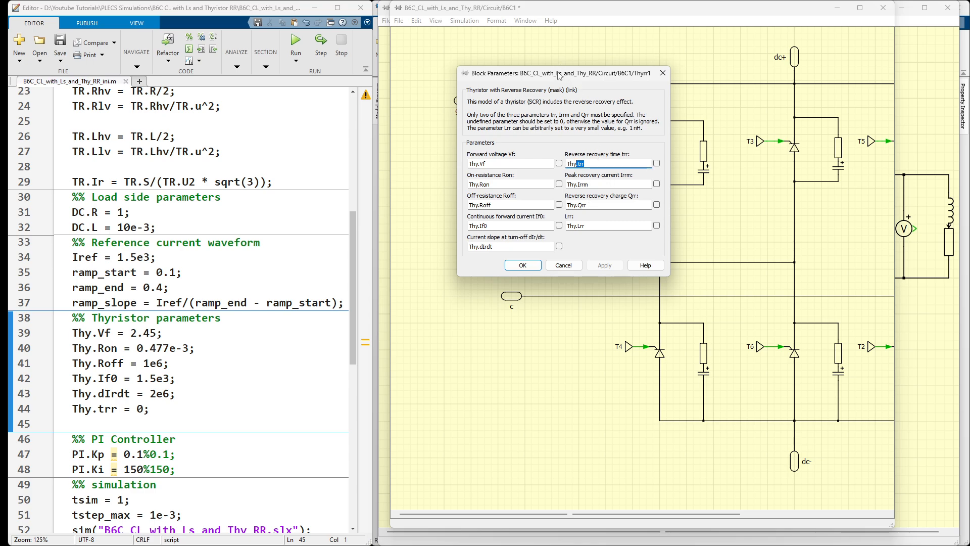
left_click_drag(562, 80, 565, 79)
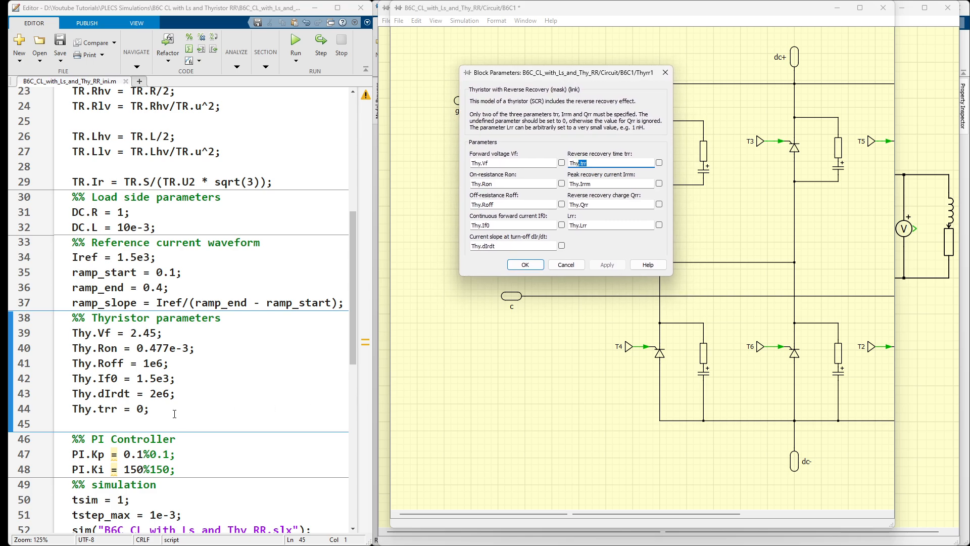
left_click(107, 425)
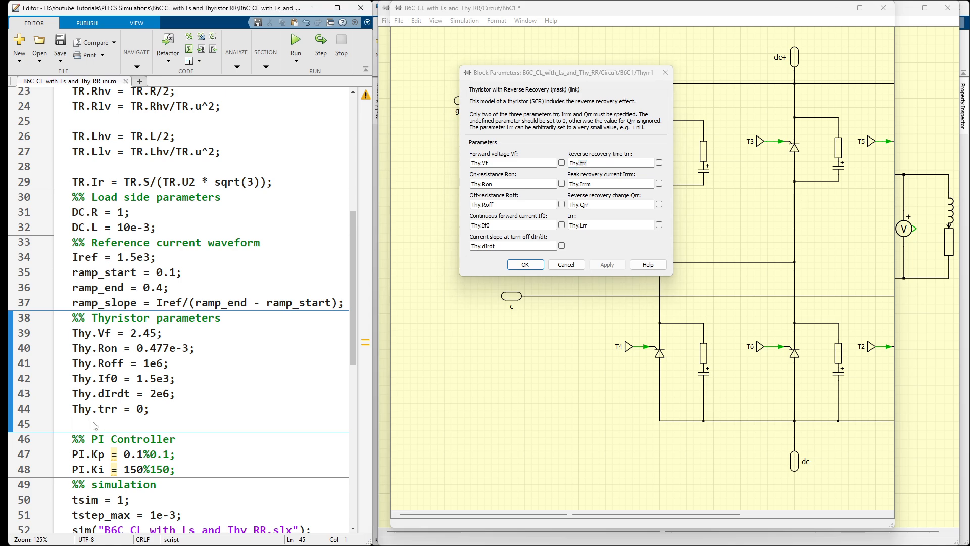
type("Thy")
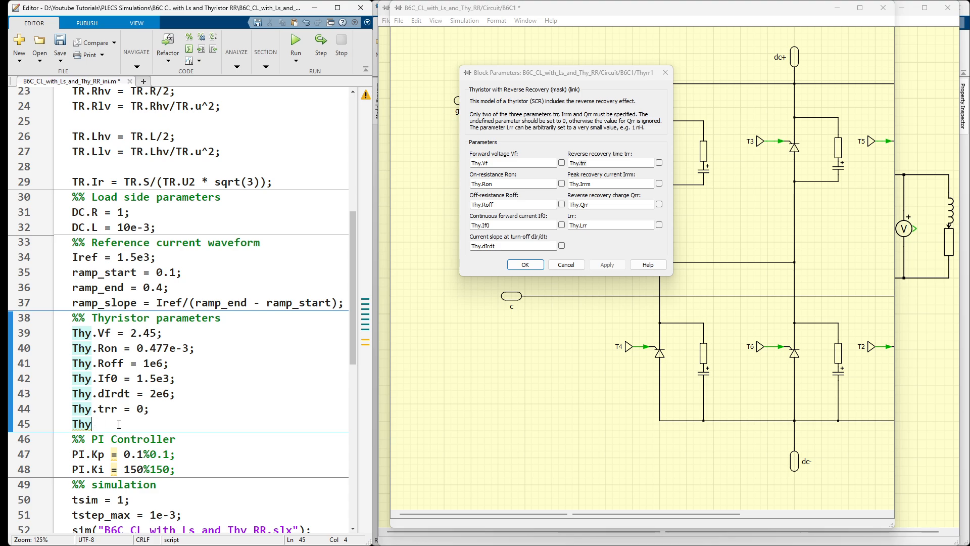
type(".Qrr =")
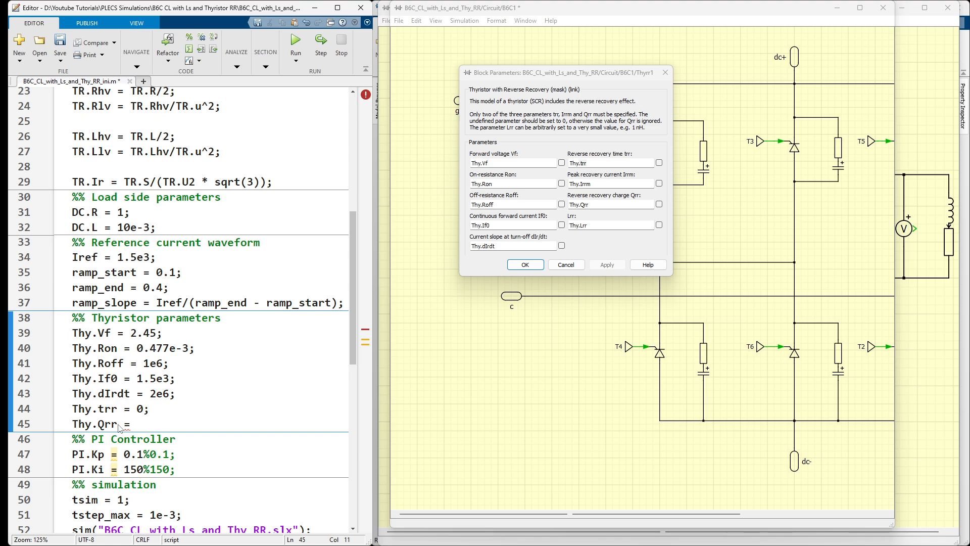
type("7e-3;")
key("Return")
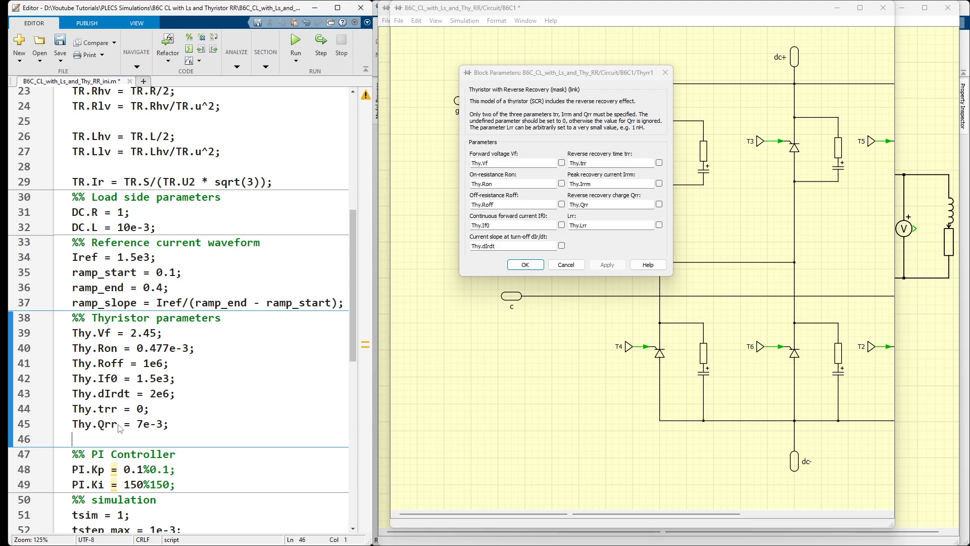
Step: Add Thy.Irrm = 200 and Thy.Lrr = 1e-9, save the script, and accept the thyristor's block parameters
type("Thy.Irrm = 200;")
key("Return")
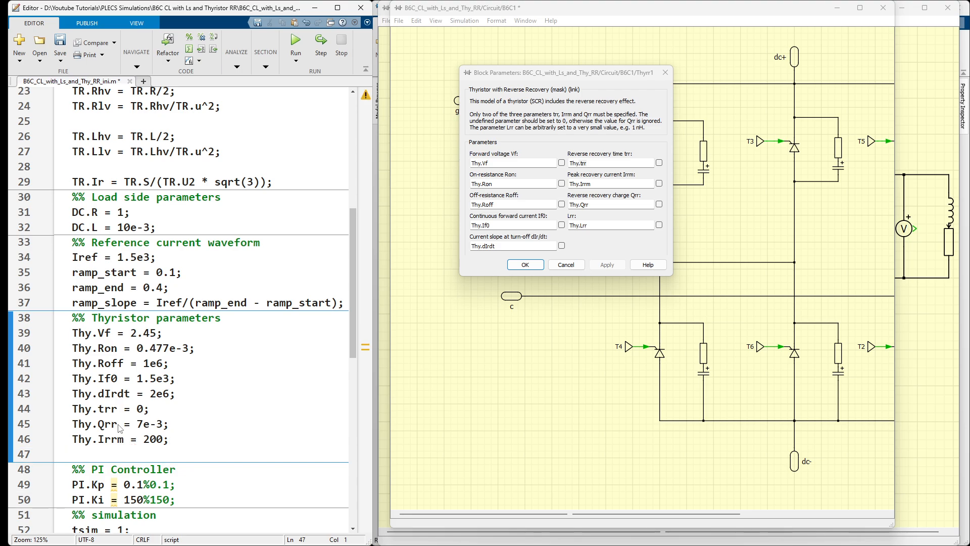
type("Thy.Lrr = 1e-9;")
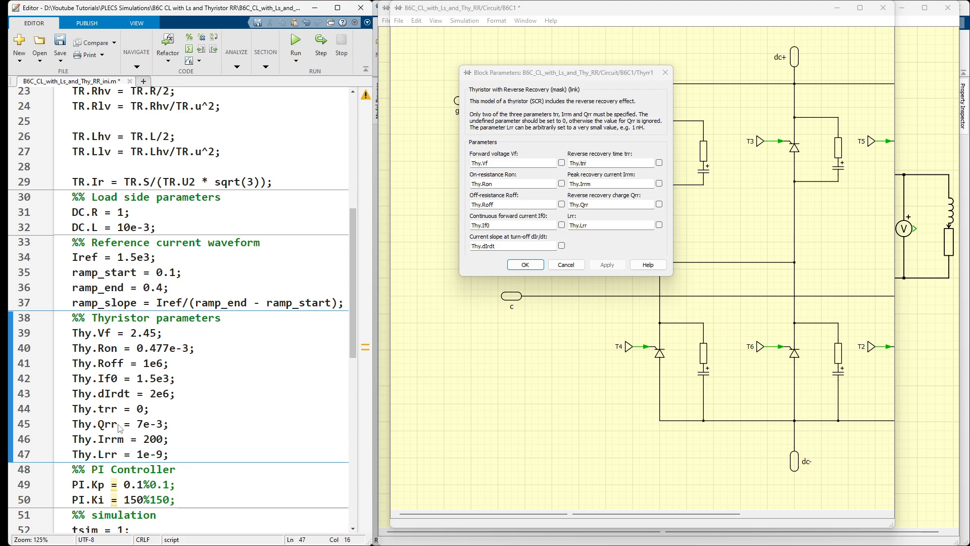
key("ctrl+s")
left_click(535, 265)
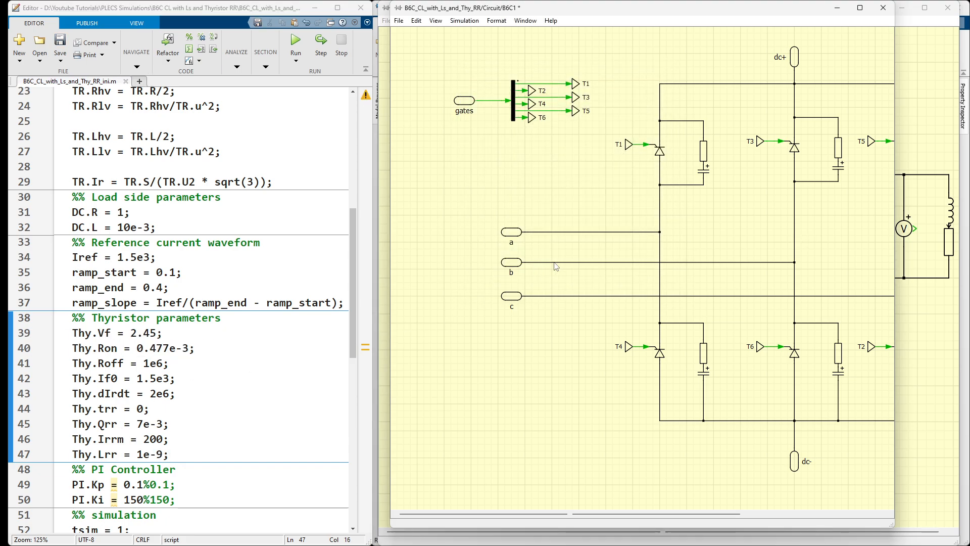
Step: Look under the mask of the T1 thyristor to examine its Lrr inductor, and close the thyristor and B6C1 windows
left_click(660, 152)
right_click(659, 153)
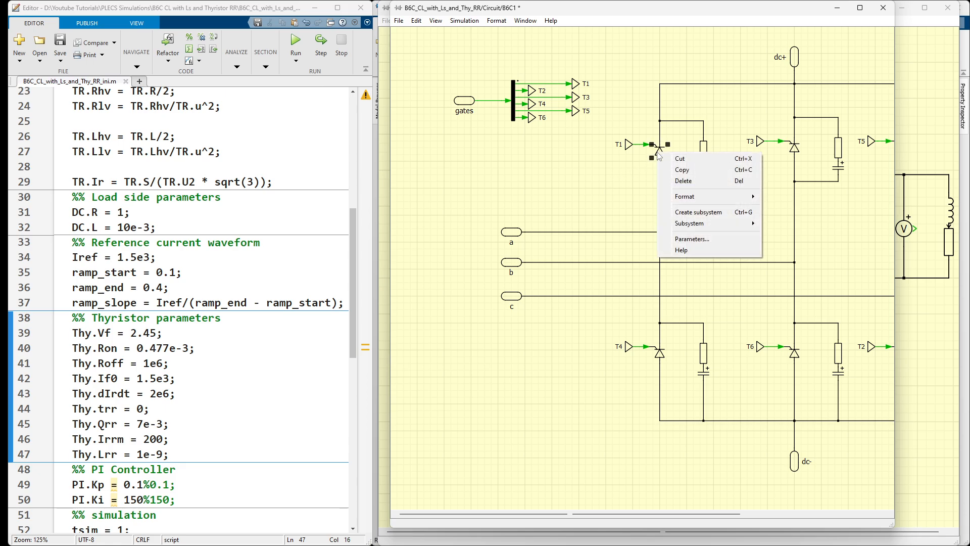
mouse_move(685, 225)
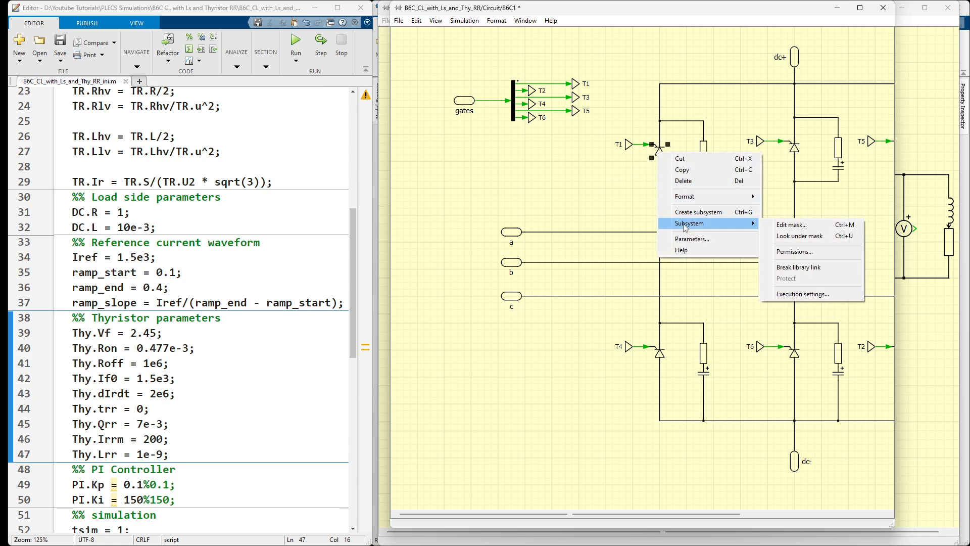
left_click(805, 238)
left_click_drag(464, 320, 530, 108)
left_click_drag(626, 292, 676, 324)
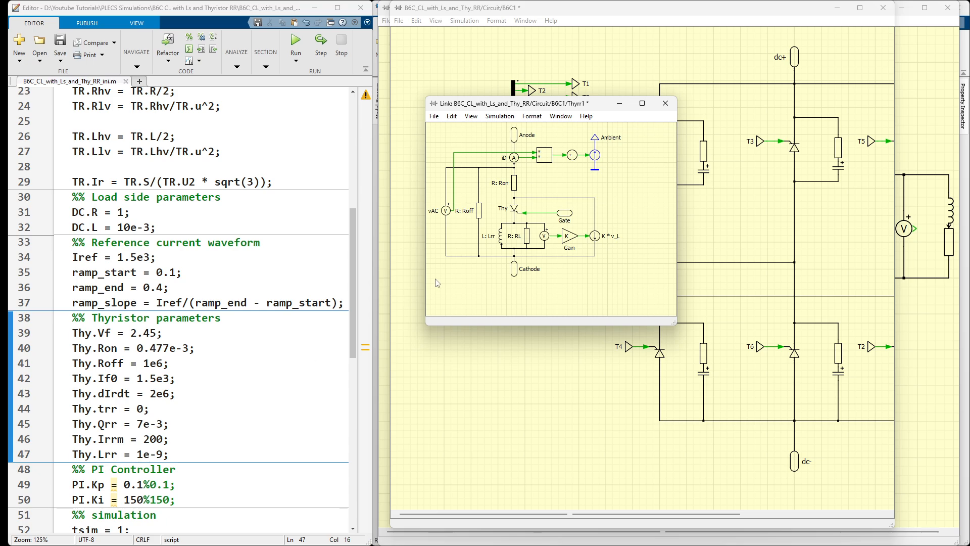
left_click(502, 239)
left_click_drag(559, 108, 549, 83)
left_click_drag(663, 296, 671, 301)
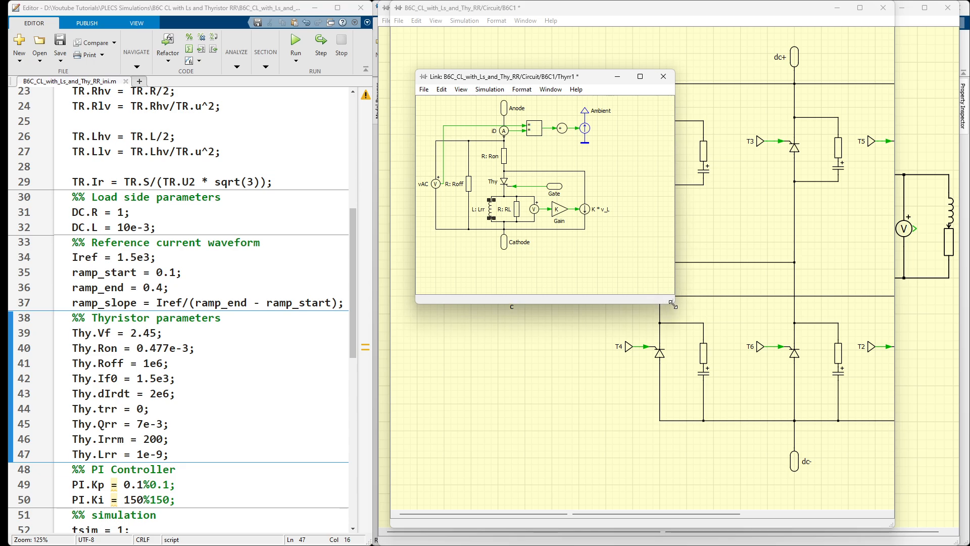
left_click(590, 157)
left_click(663, 76)
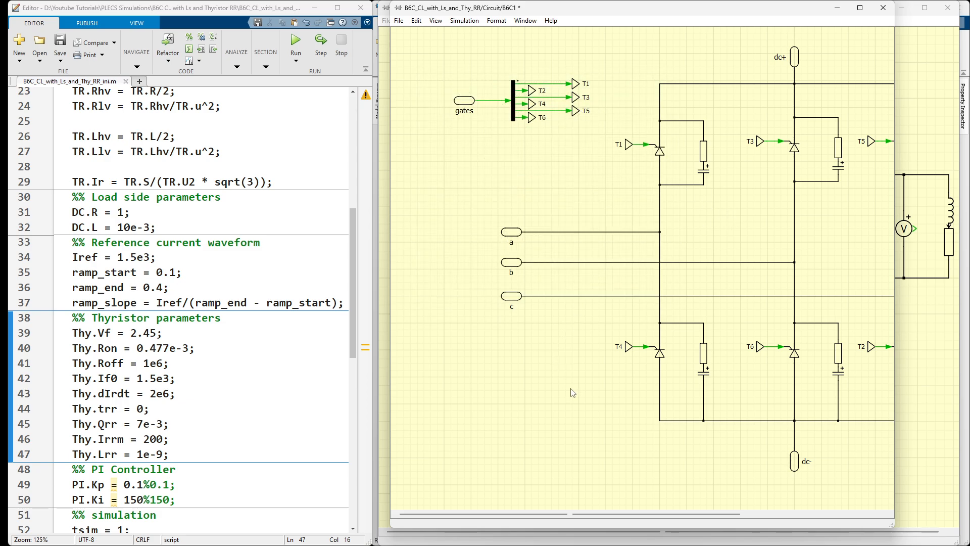
left_click(883, 8)
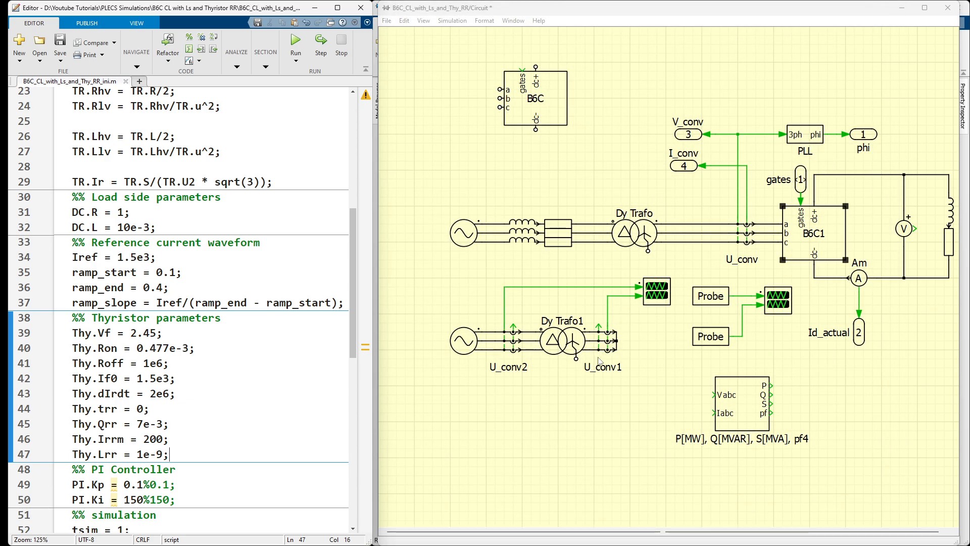
Step: Run the B6C_CL_with_Ls_and_Thy_RR_ini.m script to load the parameters and simulate the model
left_click(245, 407)
left_click(281, 136)
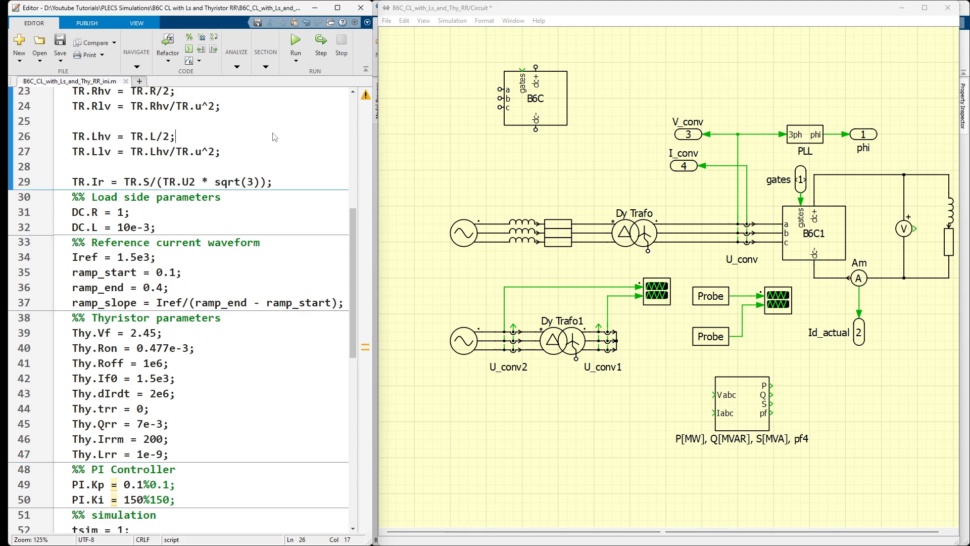
left_click(296, 43)
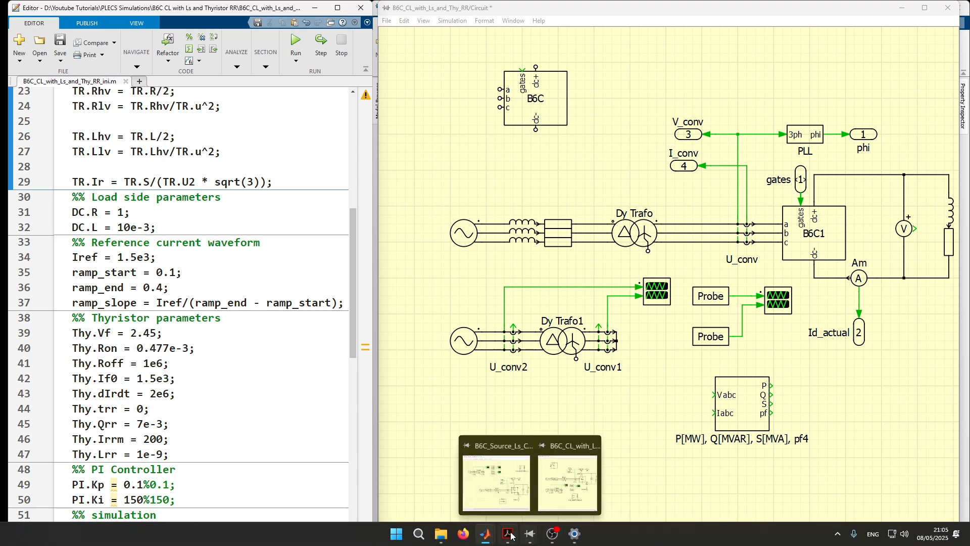
Step: Bring up the MATLAB Command Window, widen it, and examine the reverse recovery condition in the error output
mouse_move(489, 537)
left_click(346, 491)
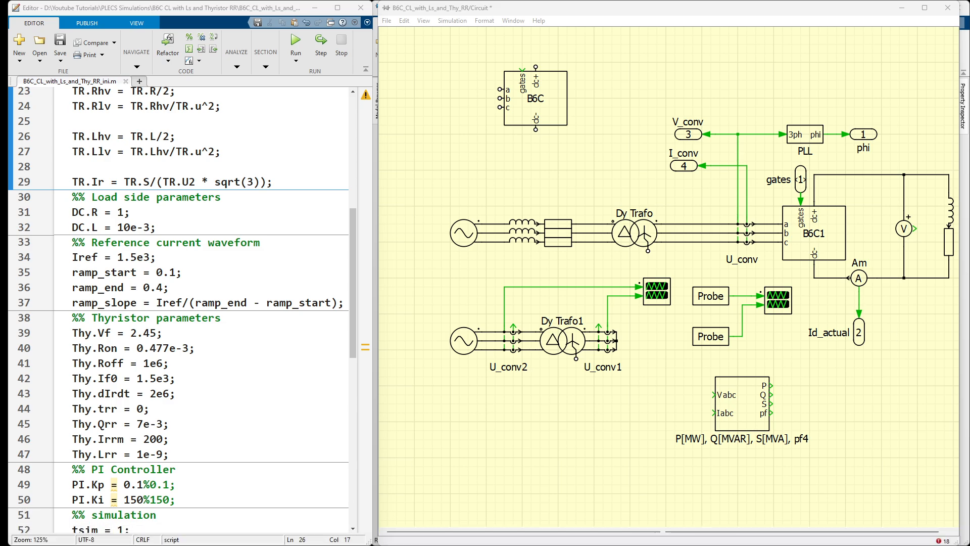
left_click_drag(958, 62, 858, 66)
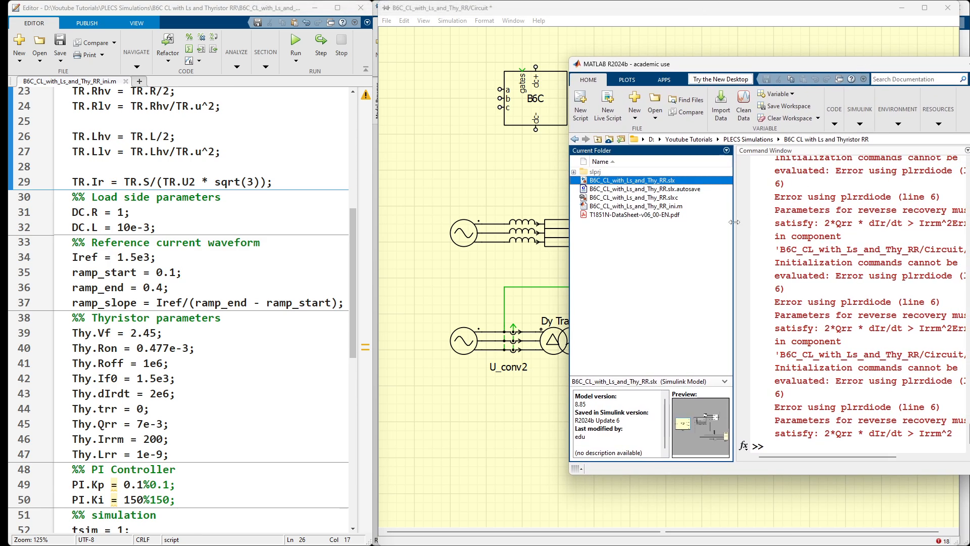
left_click_drag(737, 226, 666, 231)
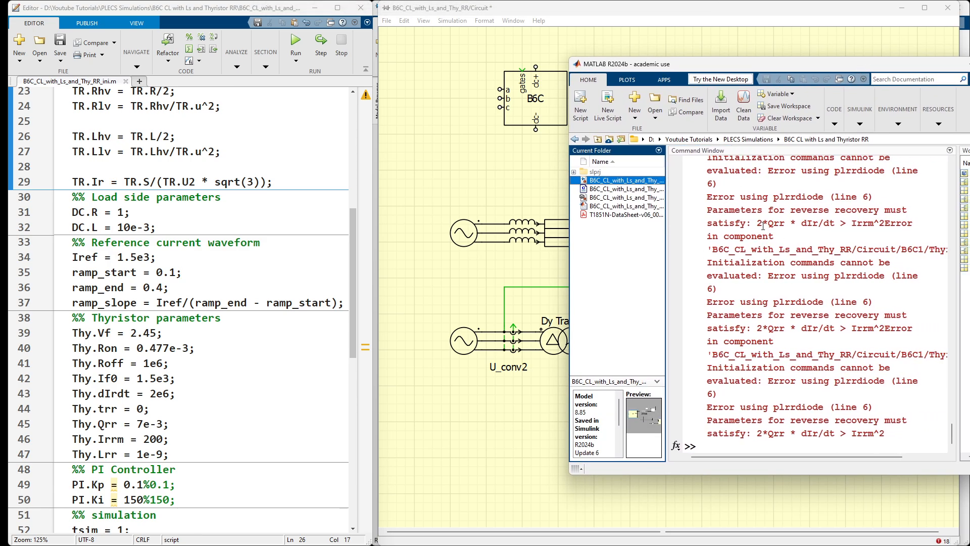
left_click_drag(759, 223, 917, 220)
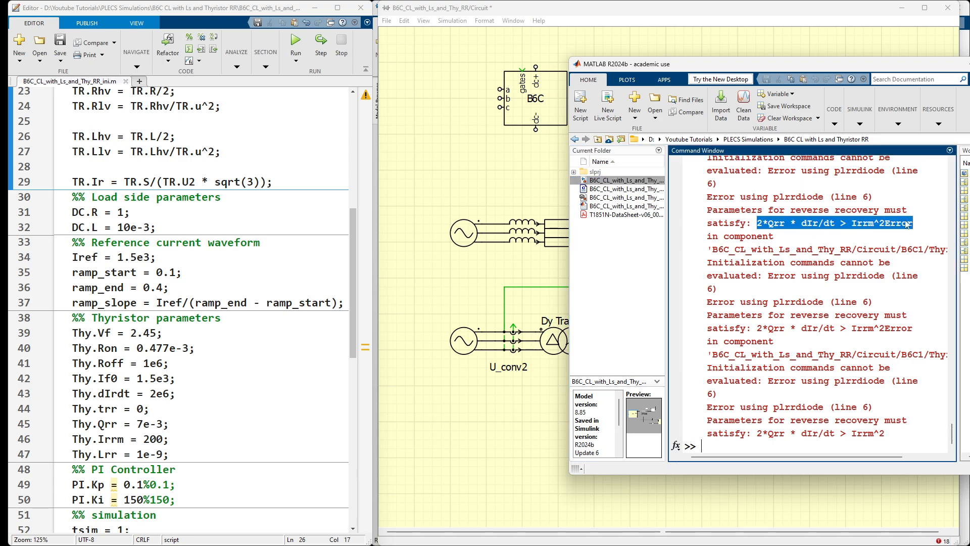
left_click(772, 232)
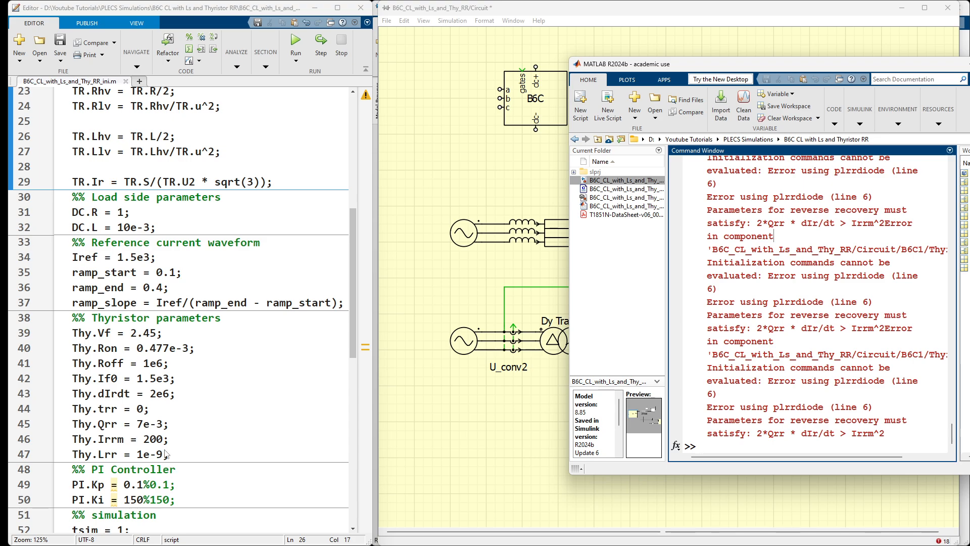
Step: Set Thy.Irrm to 100, rerun the script, and change Thy.Qrr to 8e-3
left_click(149, 439)
left_click_drag(150, 439, 146, 439)
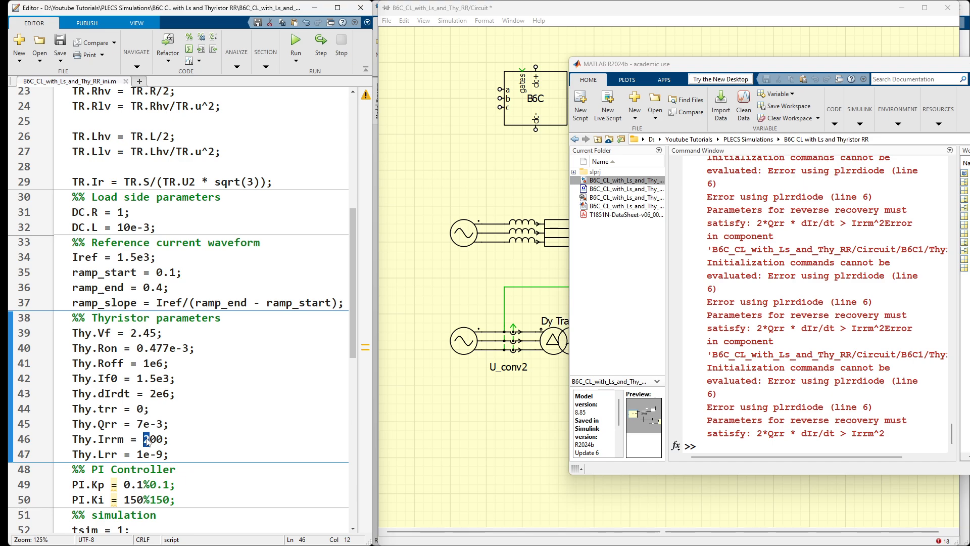
type("1")
left_click(295, 42)
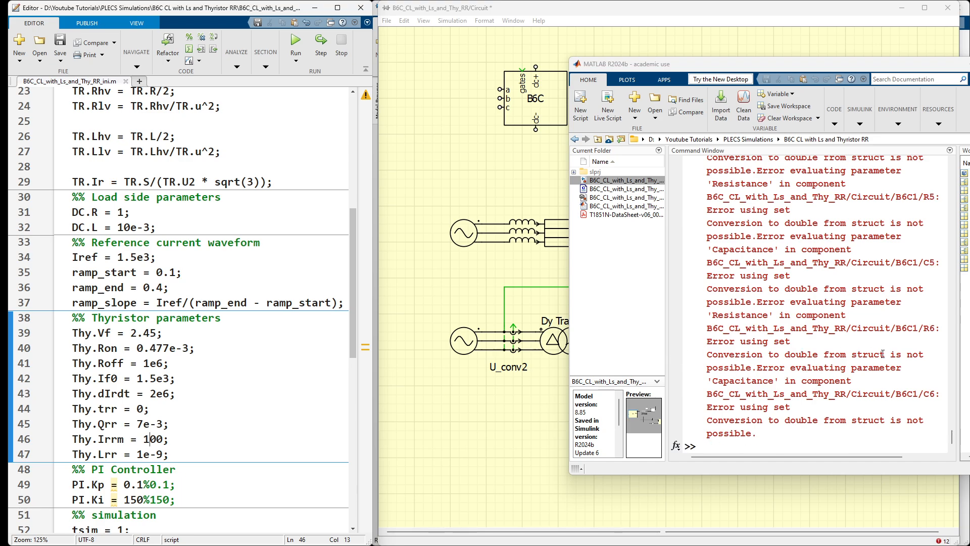
scroll(882, 353, "up", 2)
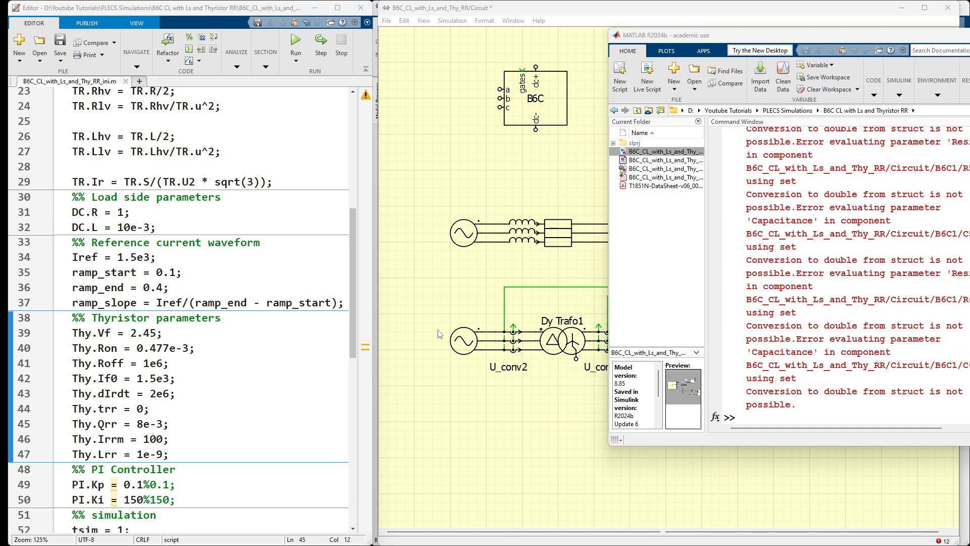
Step: Open the B6C1 subsystem in PLECS and check the resistance parameter of the T1 snubber resistor
left_click(569, 202)
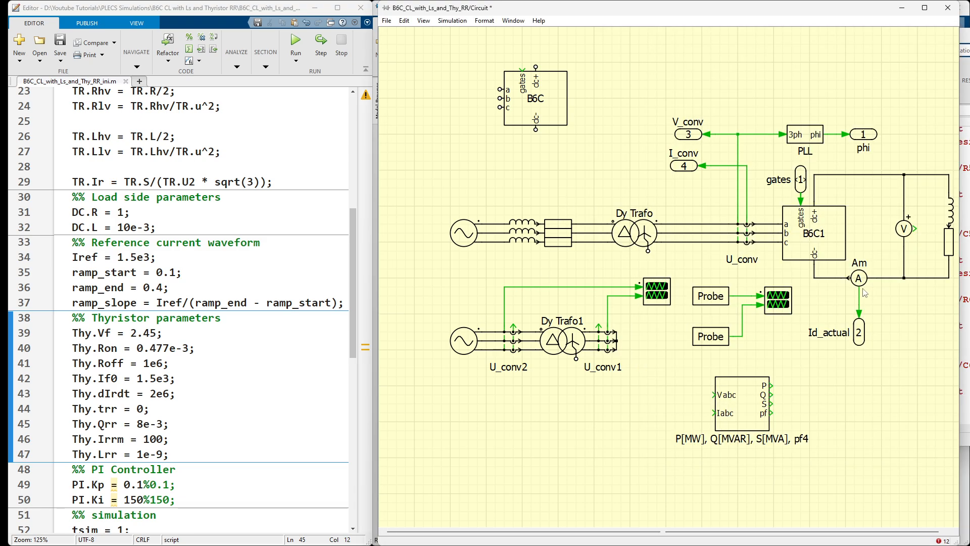
double_click(843, 256)
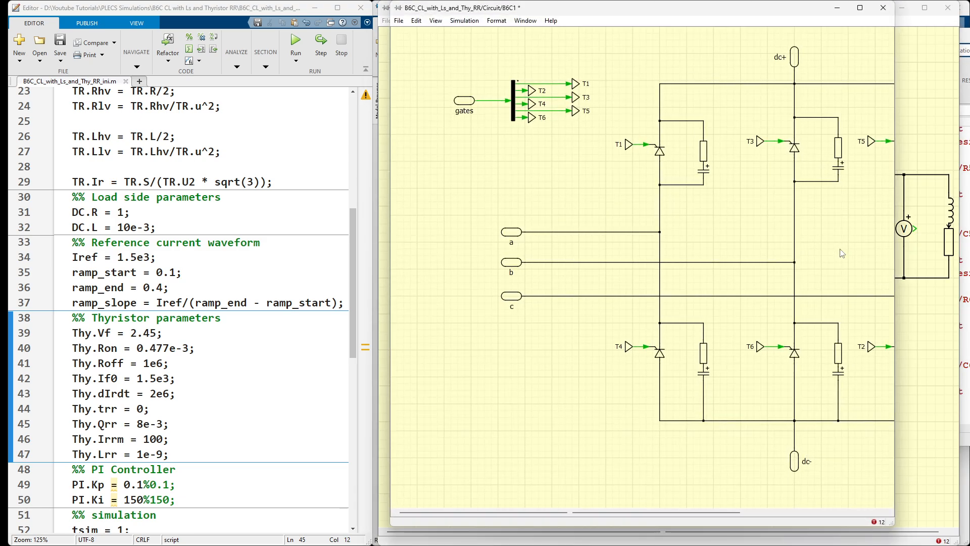
double_click(706, 159)
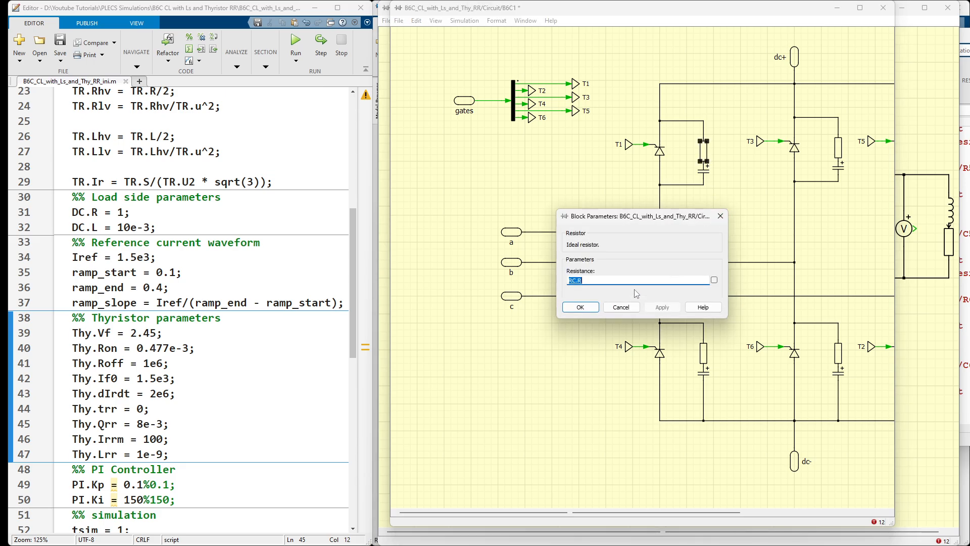
left_click(720, 216)
Step: Add a "Snubber parameters" section below the thyristor parameters in the script, defining RC.R = 25 and RC.C = 1.4e-6
scroll(216, 315, "down", 4)
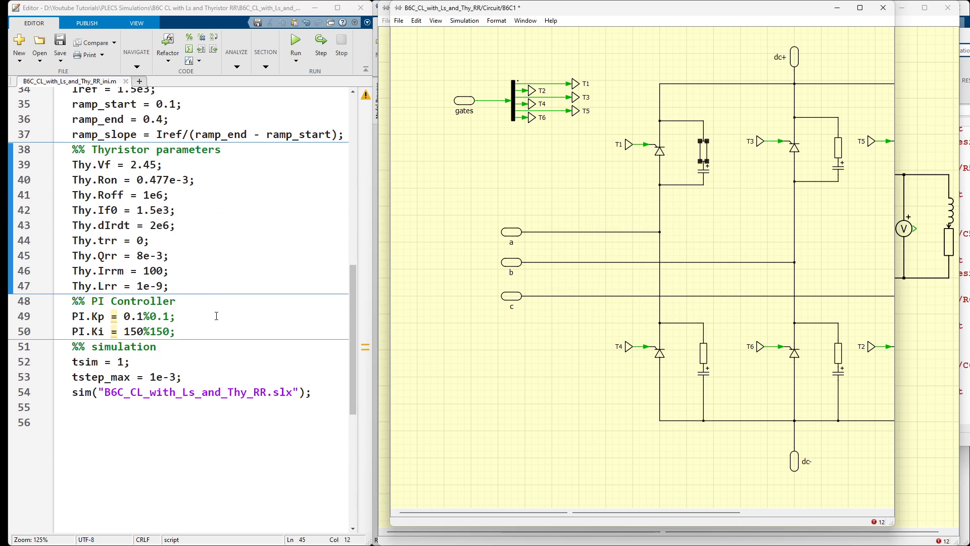
left_click(189, 282)
key("Return")
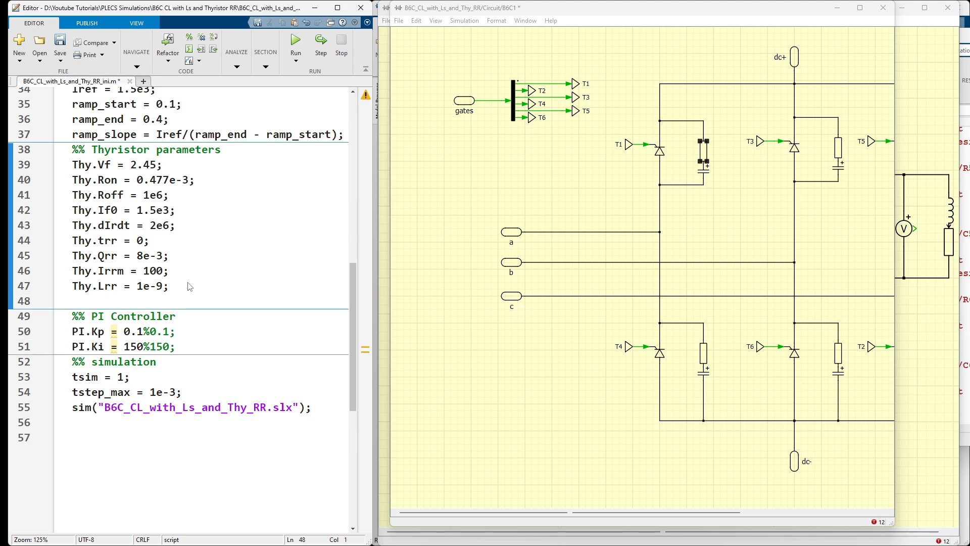
type("%% ")
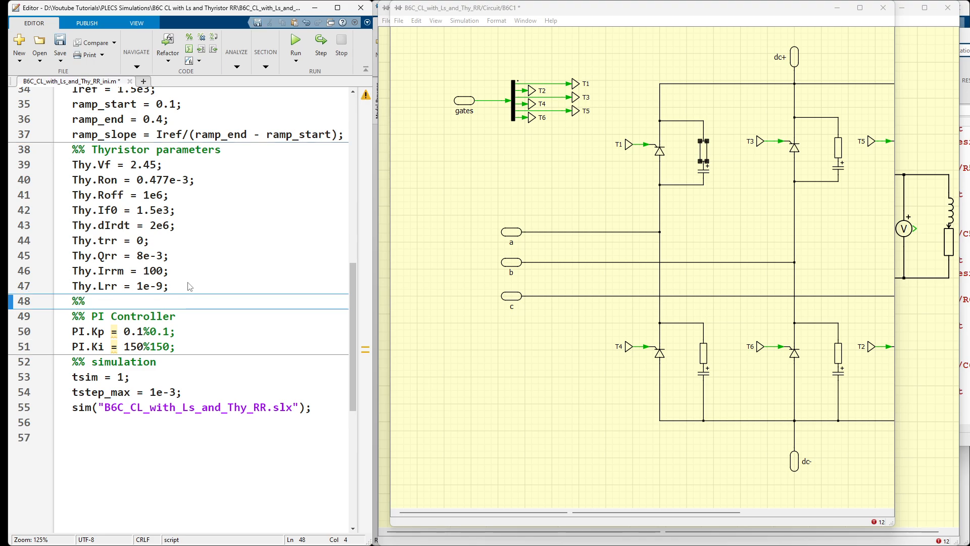
type("Snubber parameters")
key("Return")
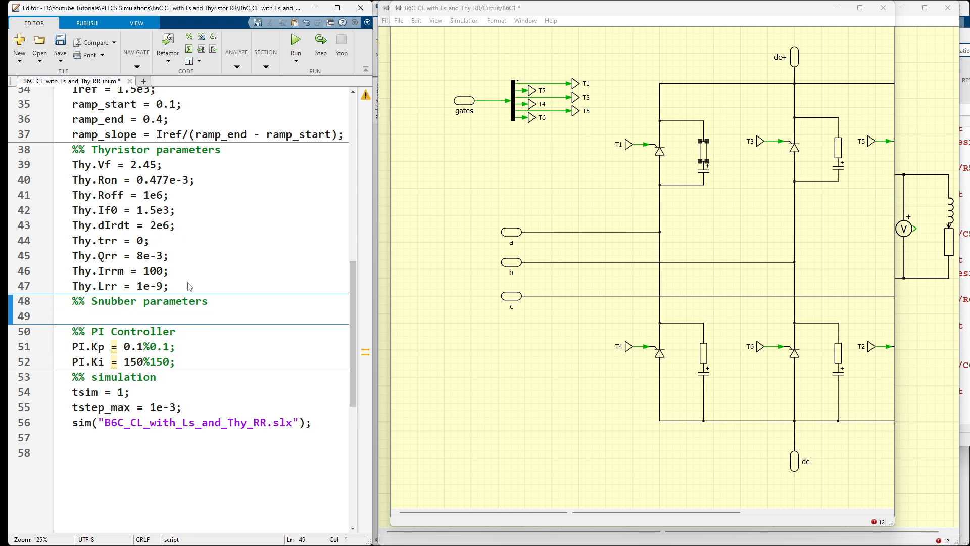
type("RC.R =")
type("25;")
key("Return")
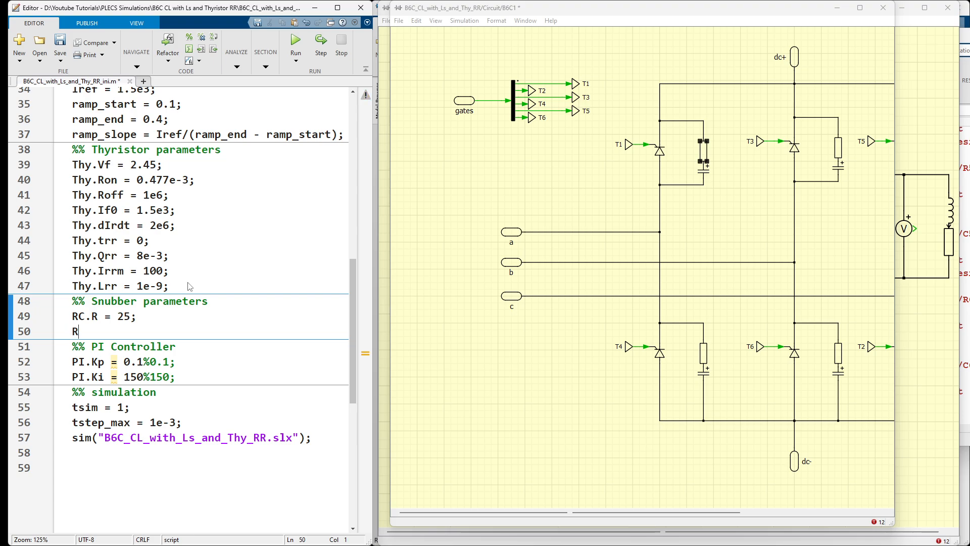
type("RC.C = 1.4e-6;")
Step: Rerun the initialization script to simulate the model, closing the B6C1 subsystem and Scope3 windows
left_click(298, 45)
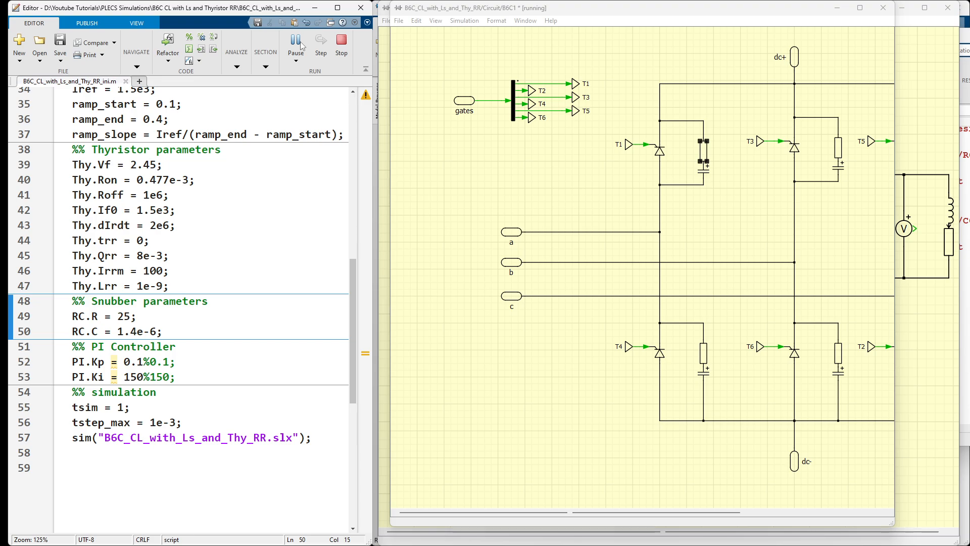
left_click(889, 9)
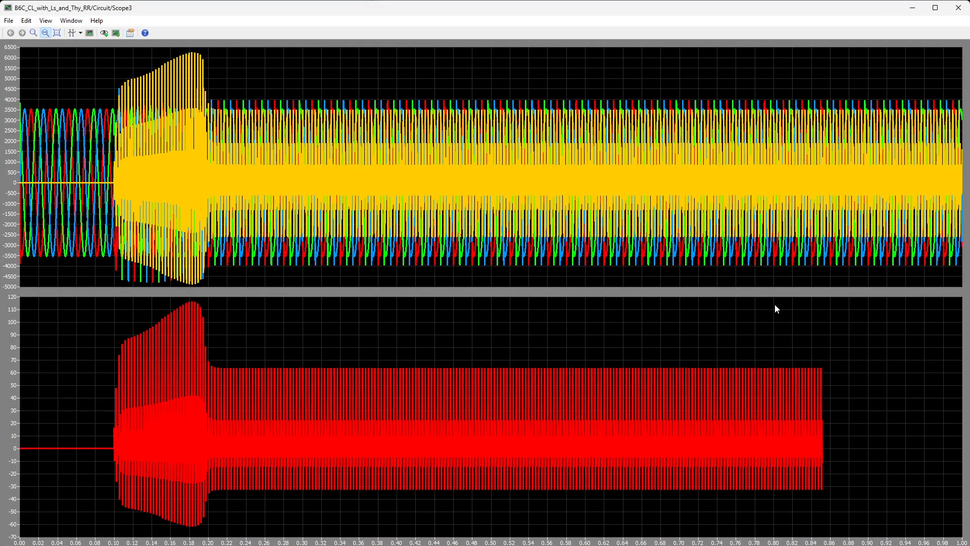
left_click(958, 7)
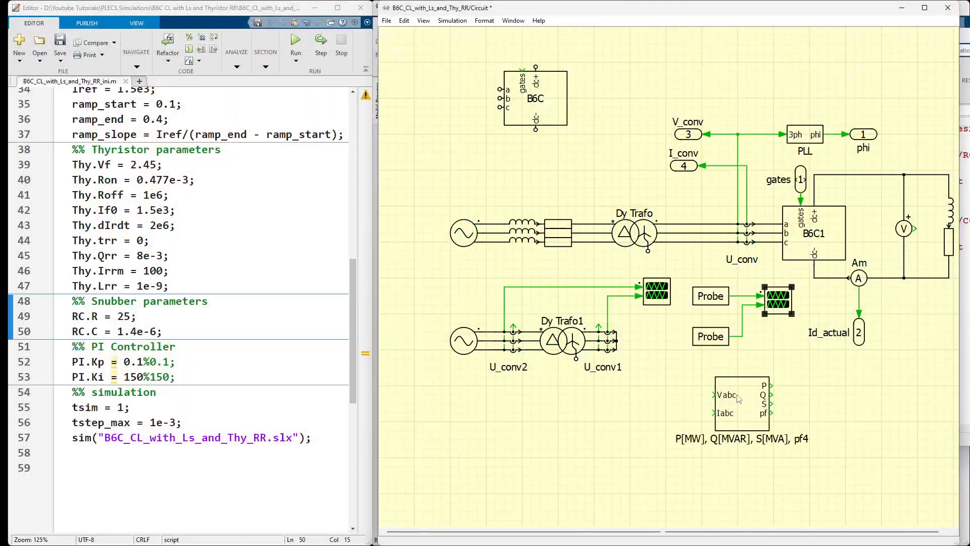
mouse_move(528, 543)
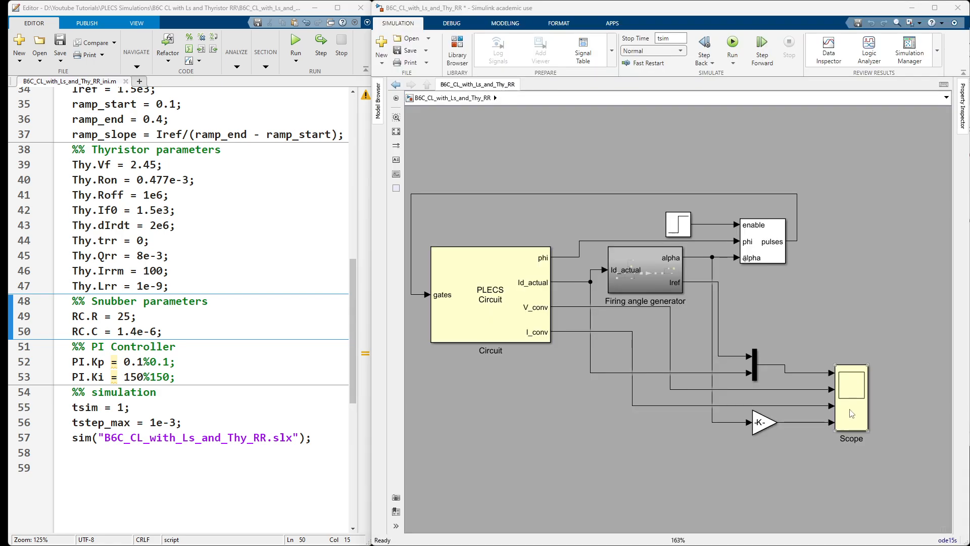
Step: Examine the converter voltages, line currents and DC current tracking in the Simulink Scope over a few steady-state cycles
double_click(852, 412)
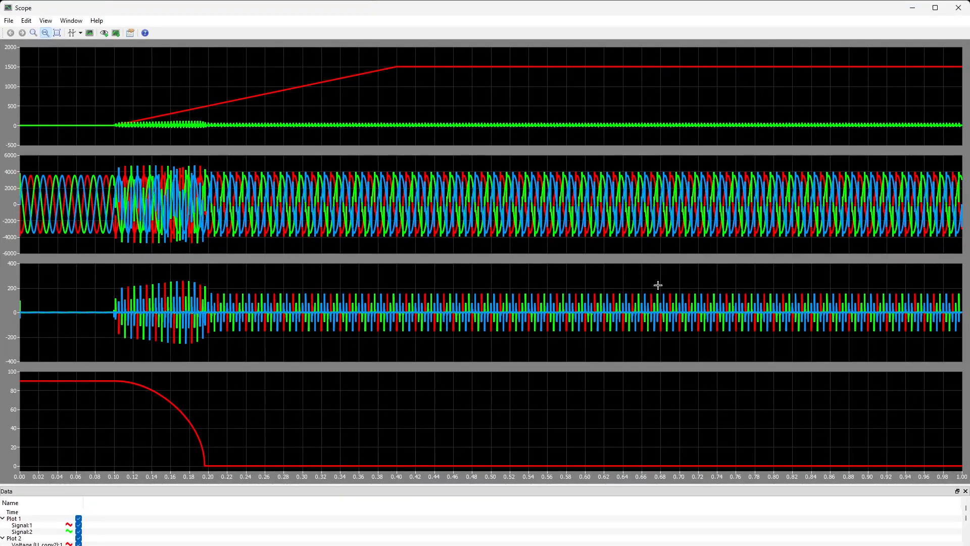
left_click_drag(658, 219, 551, 208)
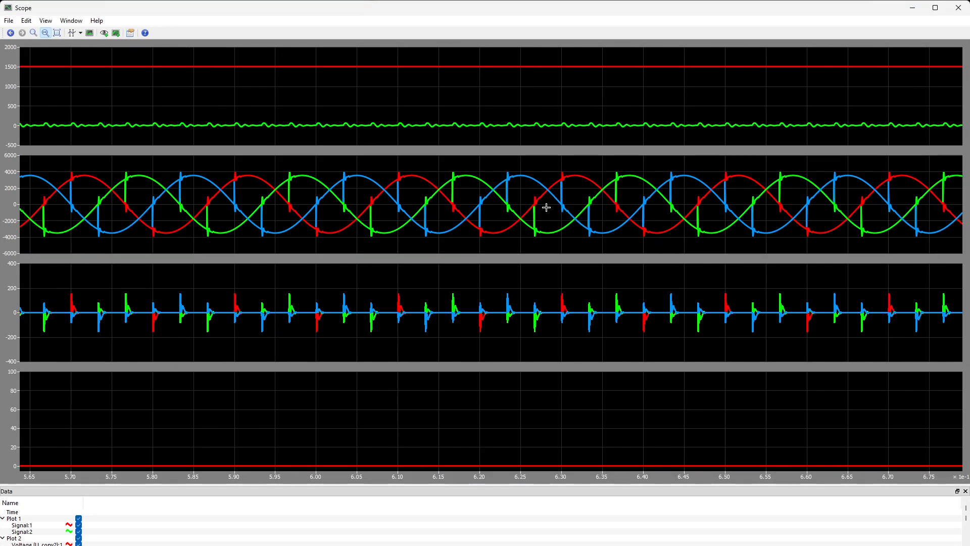
left_click_drag(137, 112, 134, 145)
left_click(57, 33)
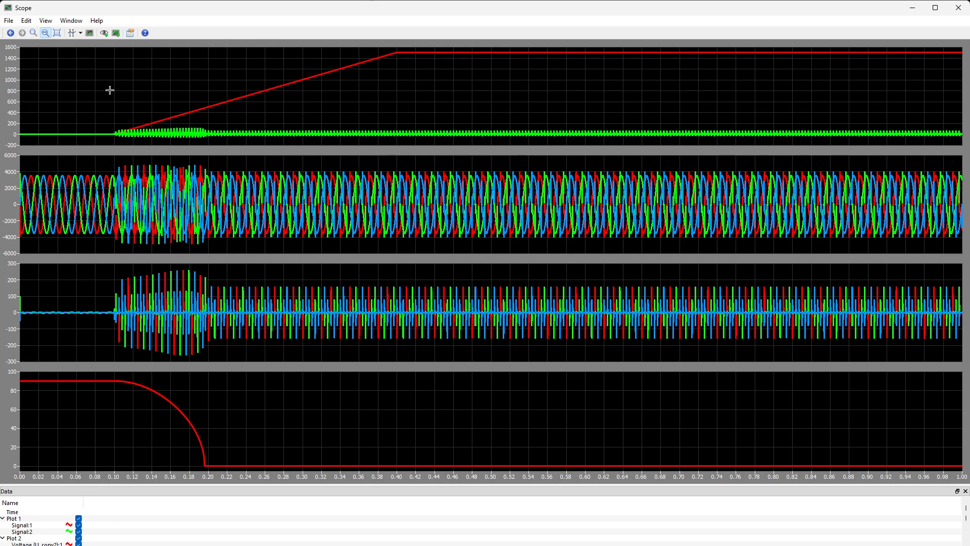
left_click_drag(614, 193, 499, 193)
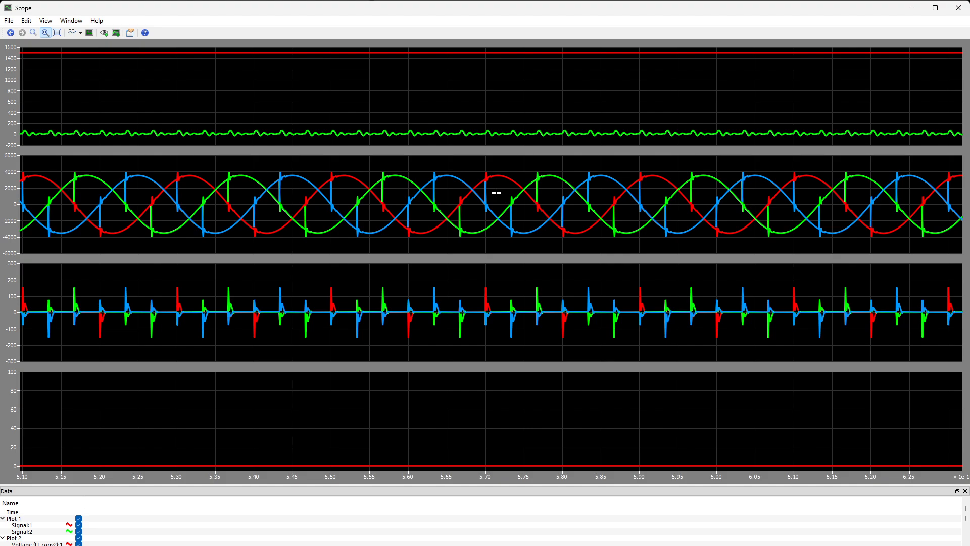
left_click(57, 33)
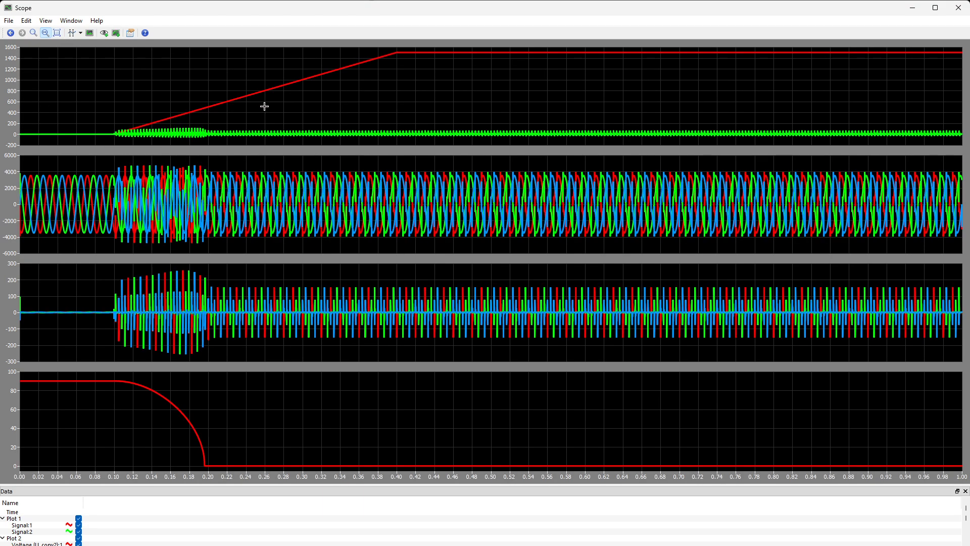
left_click(959, 7)
Step: Enable double pulses in the 6-Pulse Generator block and rerun the script
double_click(781, 249)
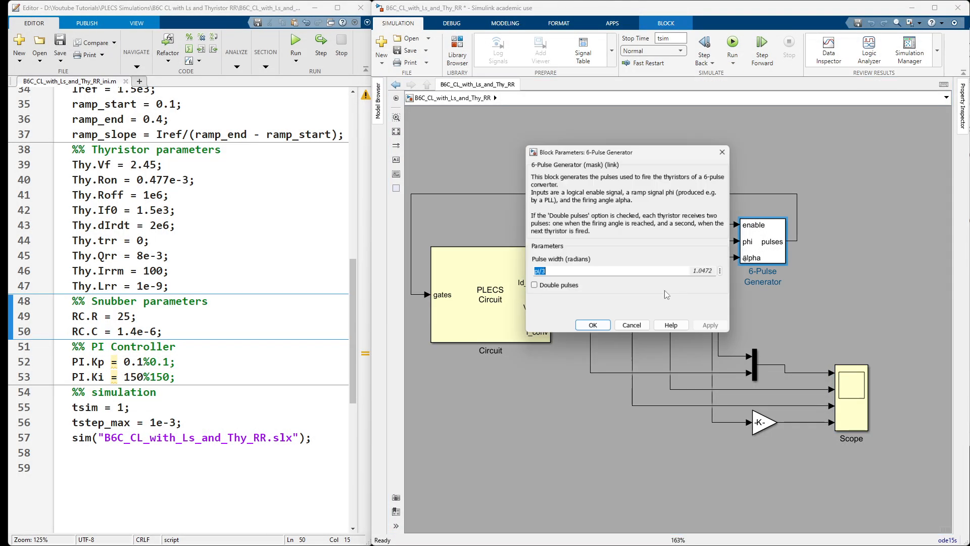
left_click(533, 288)
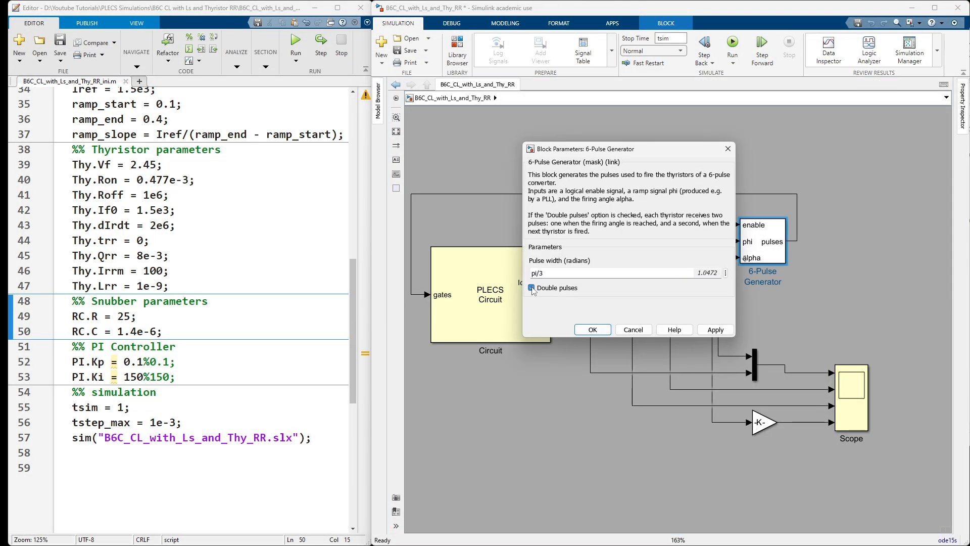
left_click(592, 330)
left_click(297, 58)
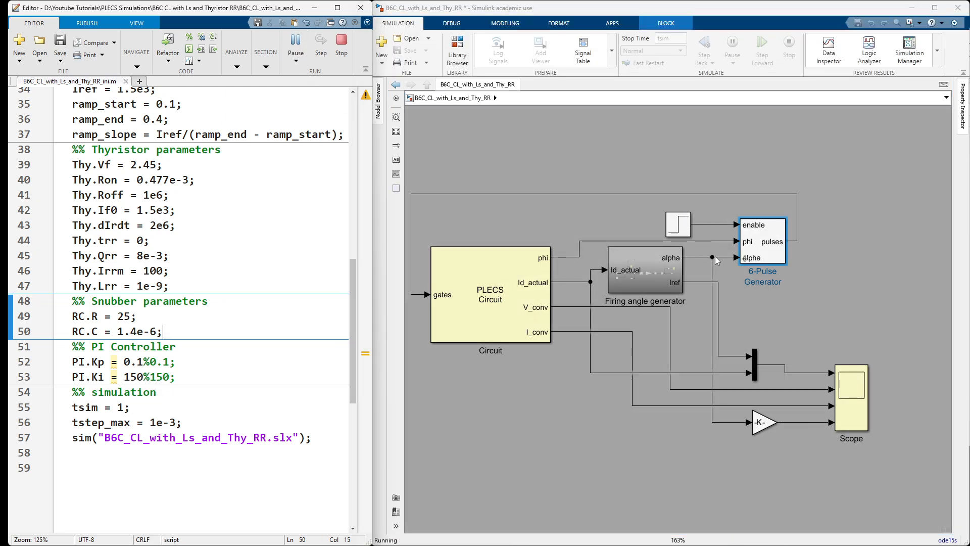
Step: View the Scope waveforms of the new run and recheck the 6-Pulse Generator's parameters
double_click(850, 388)
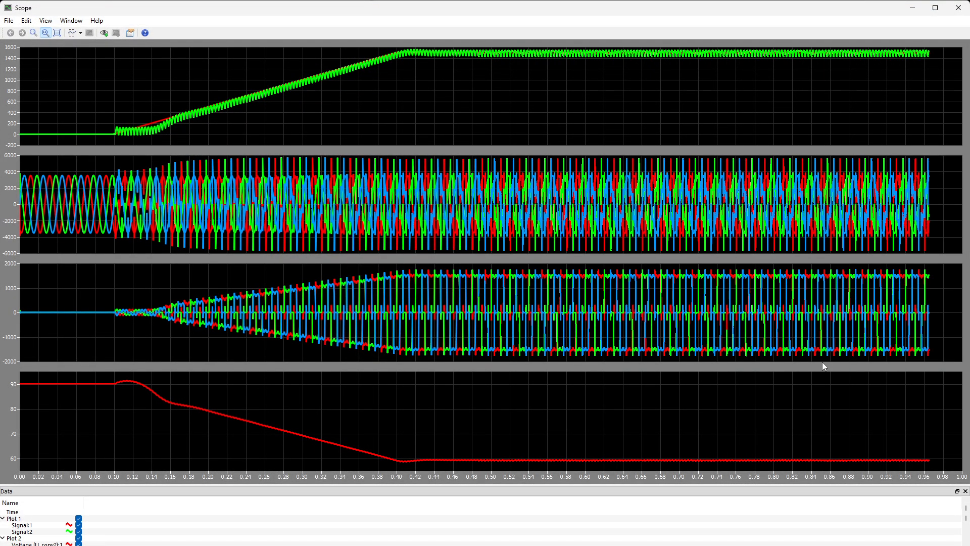
left_click(958, 8)
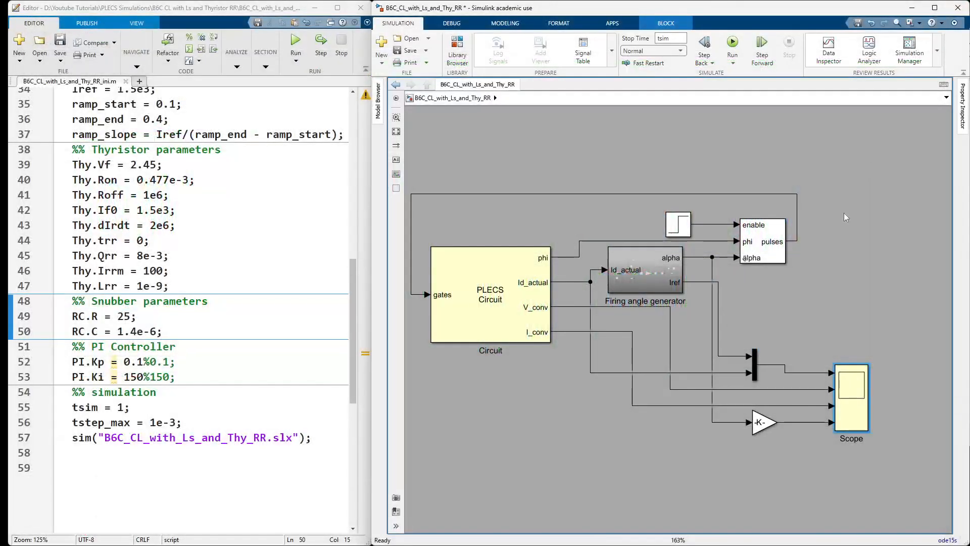
double_click(763, 261)
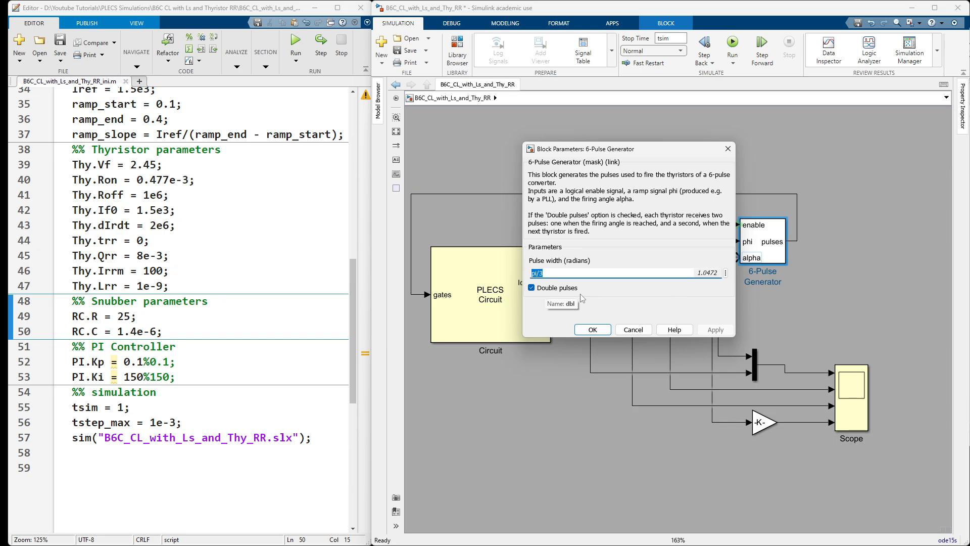
left_click(592, 330)
Step: Examine the commutation intervals in the Scope's voltage and current waveforms up close
double_click(850, 404)
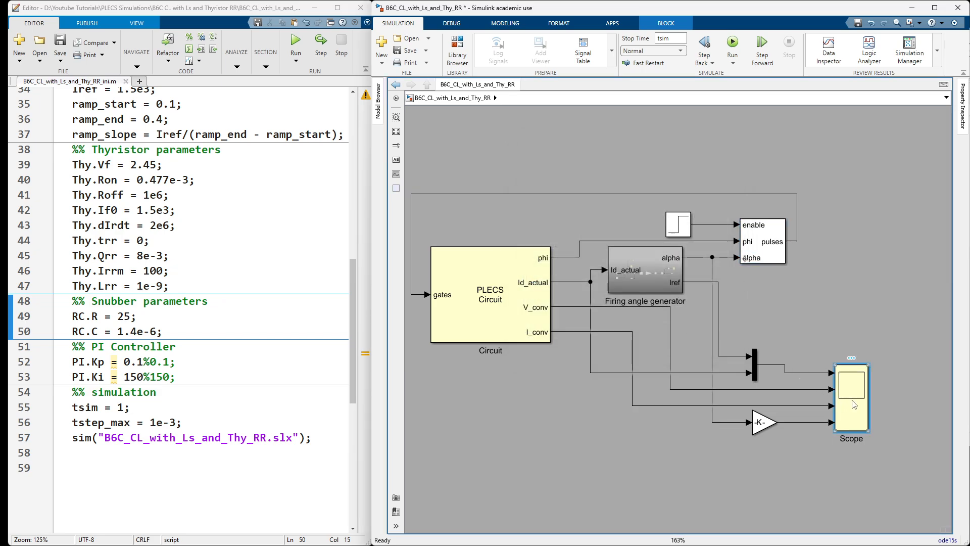
left_click_drag(741, 322, 628, 322)
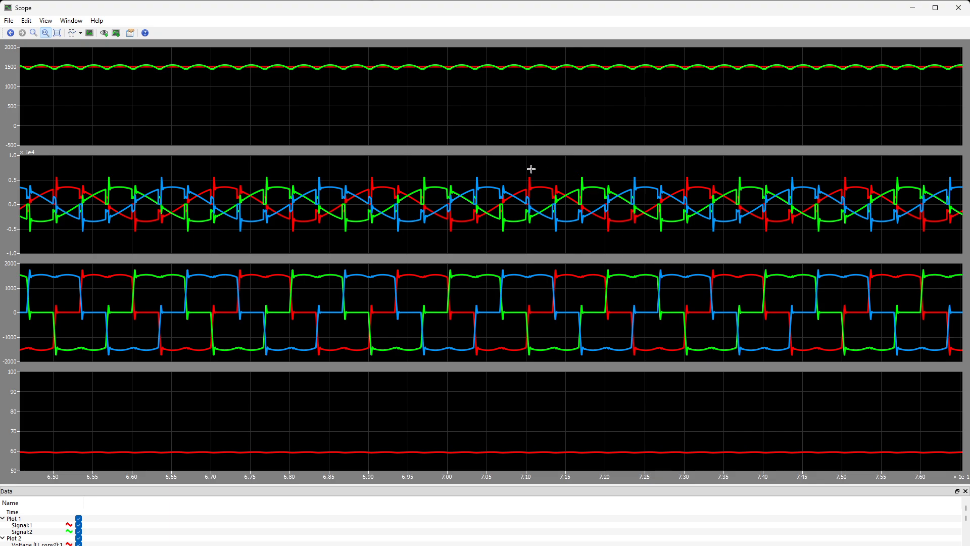
left_click_drag(510, 169, 673, 182)
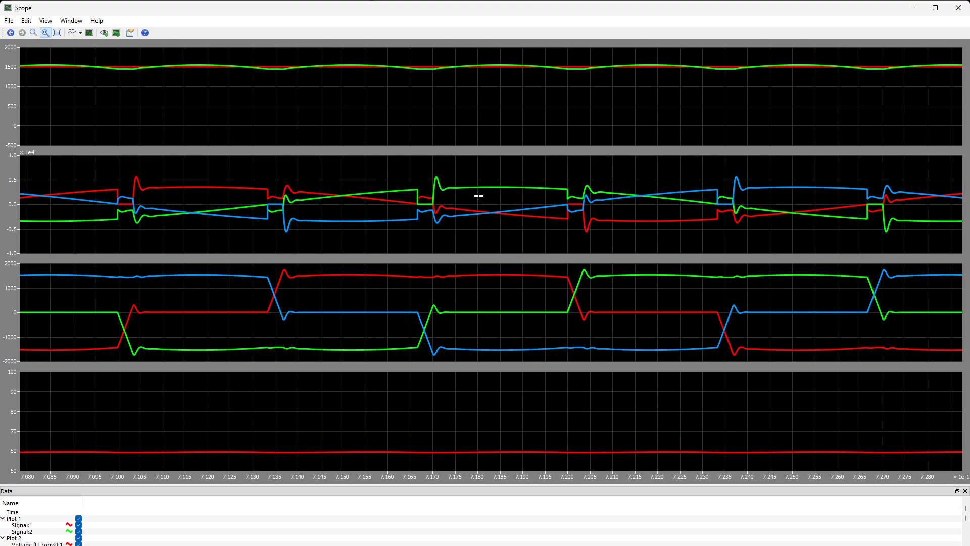
left_click(57, 33)
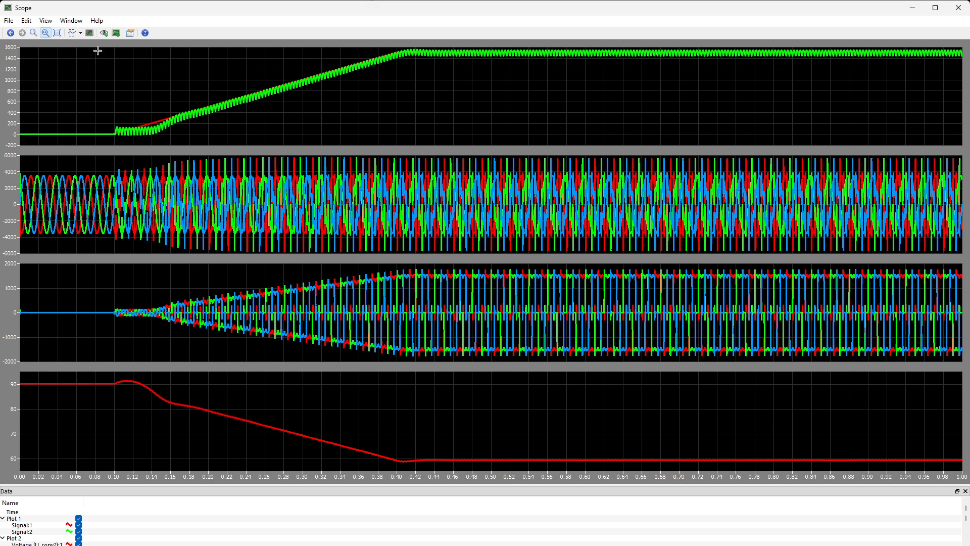
left_click(958, 8)
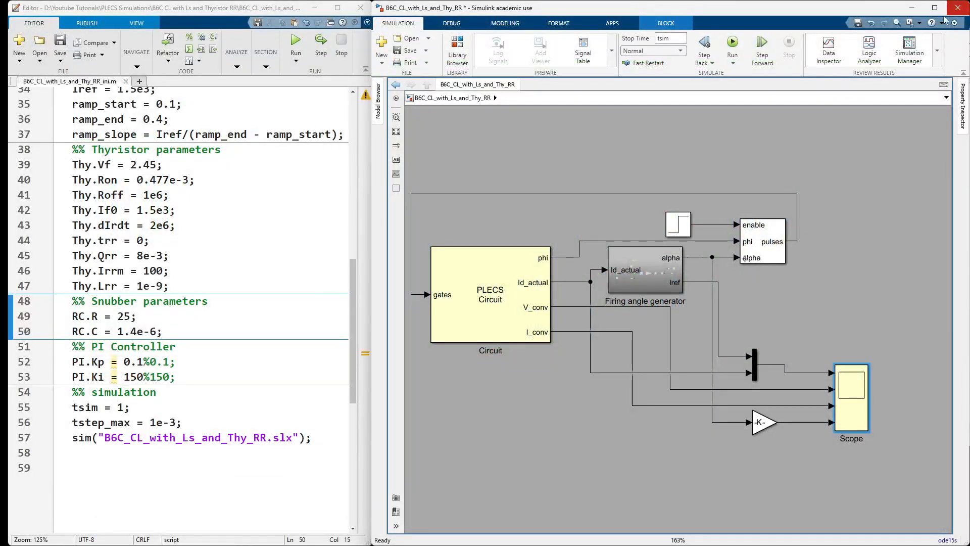
Step: Hold the current Scope results as a saved trace named with_RR
double_click(864, 406)
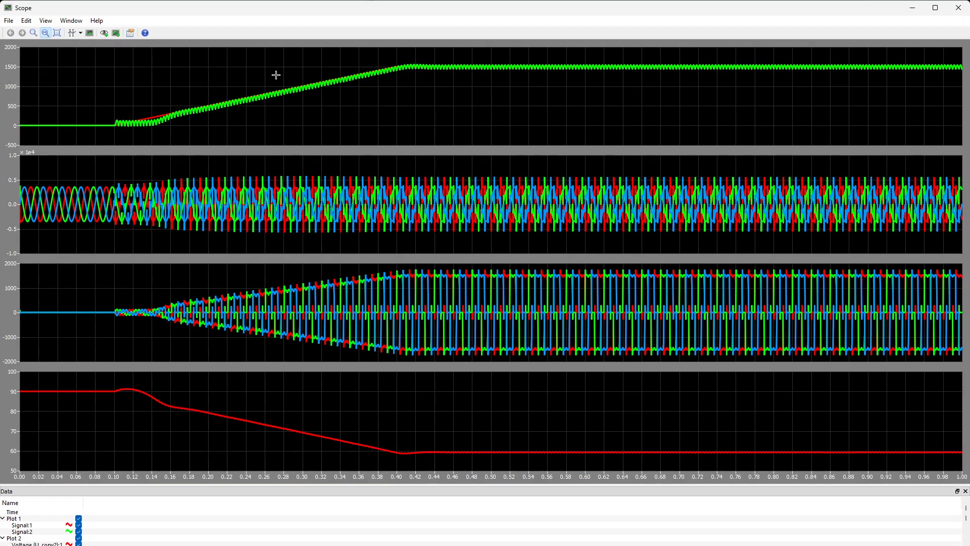
left_click(116, 34)
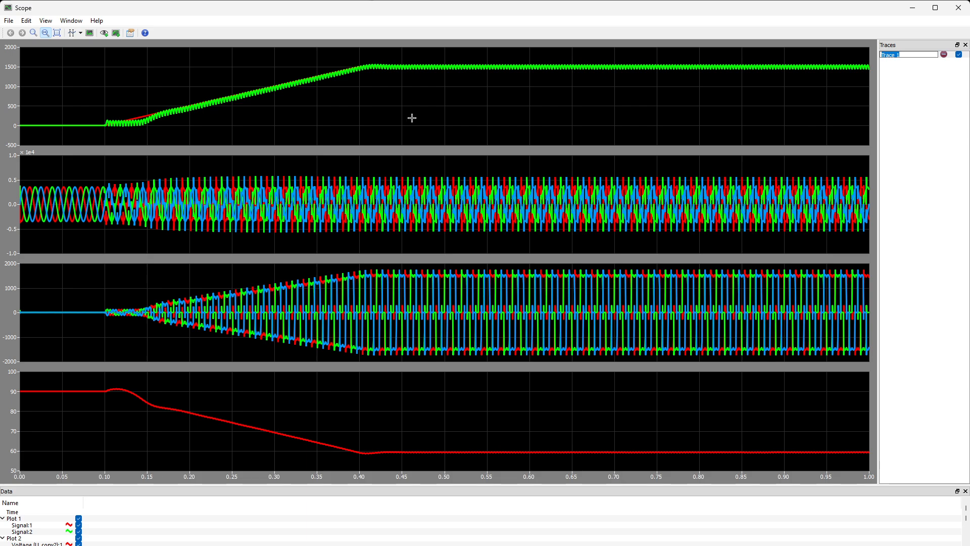
type("with_RR")
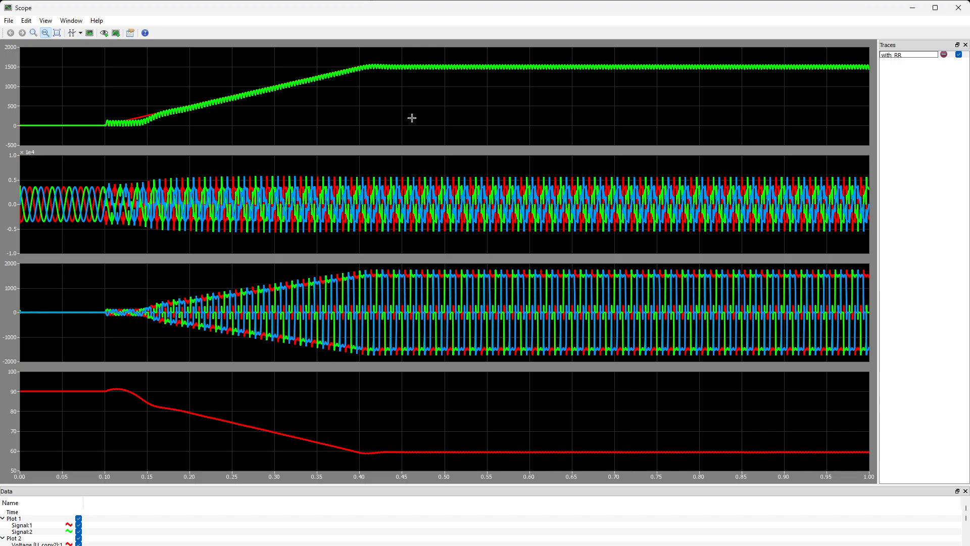
left_click(888, 141)
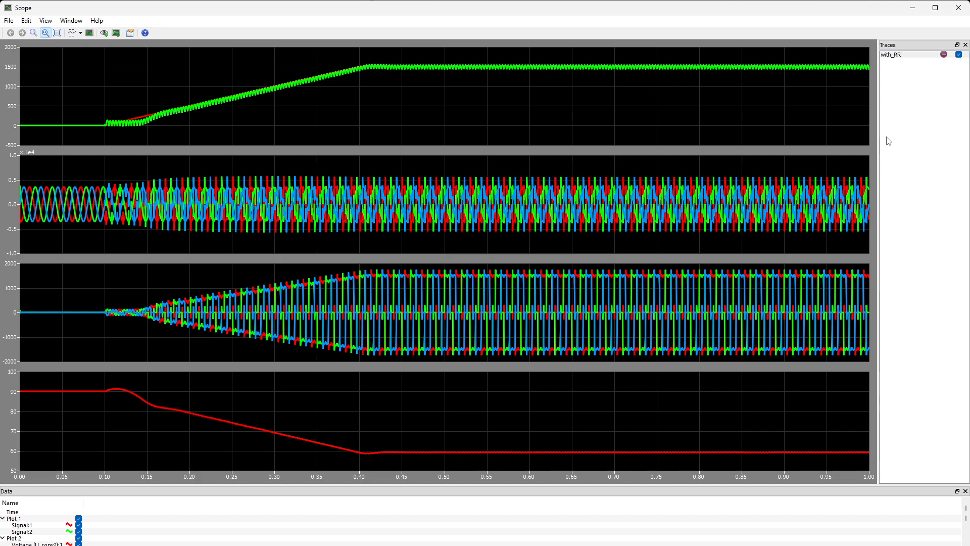
left_click(917, 6)
Step: In the PLECS circuit, replace the connected B6C1 converter with the spare B6C subsystem
double_click(503, 317)
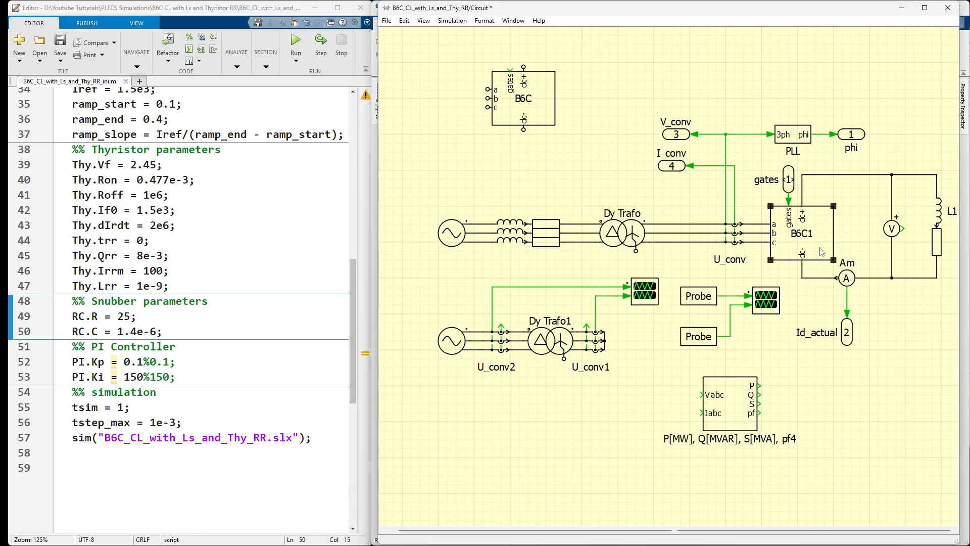
left_click_drag(822, 248, 764, 86)
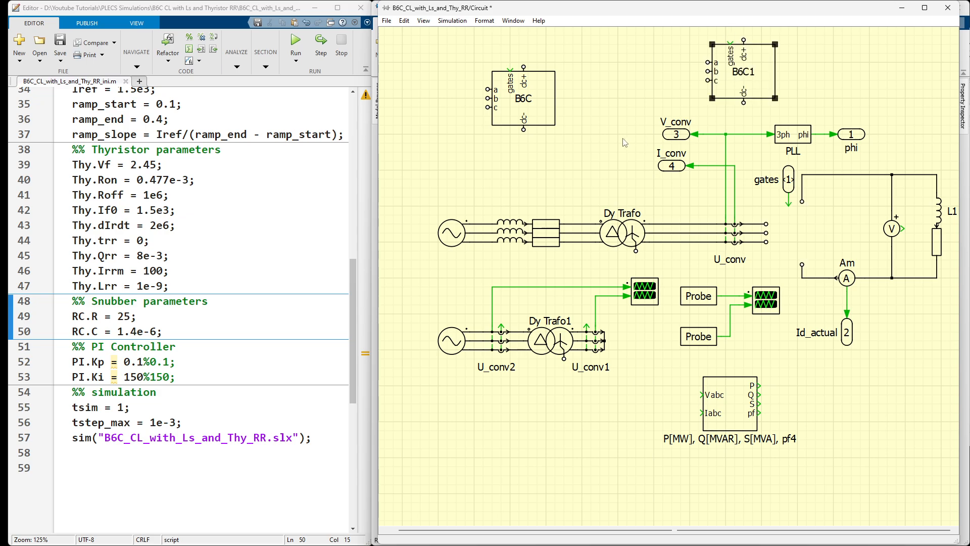
left_click_drag(540, 112, 818, 247)
left_click(869, 202)
Step: Rerun the script with the B6C converter and compare several steady-state cycles in the Scope, hiding the with_RR trace
left_click(302, 40)
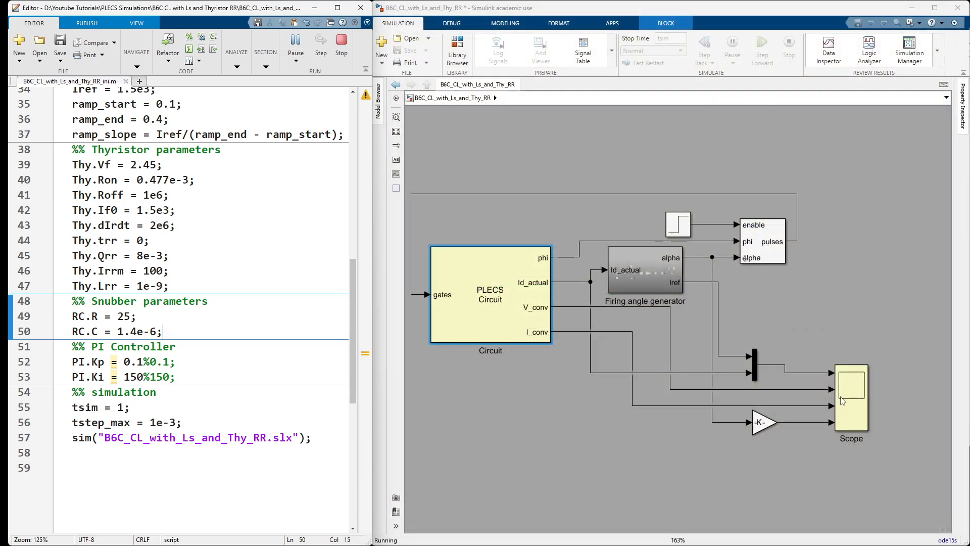
double_click(842, 400)
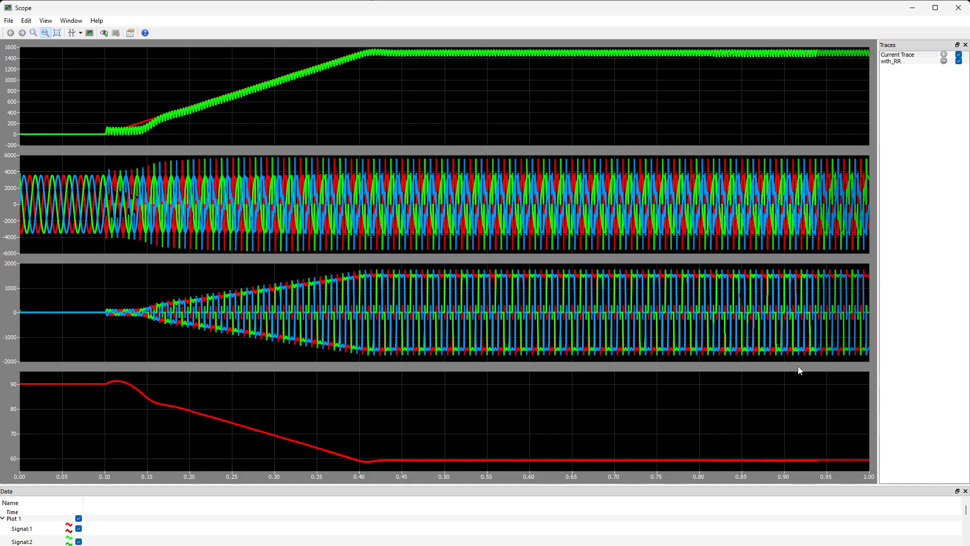
left_click_drag(712, 227, 564, 229)
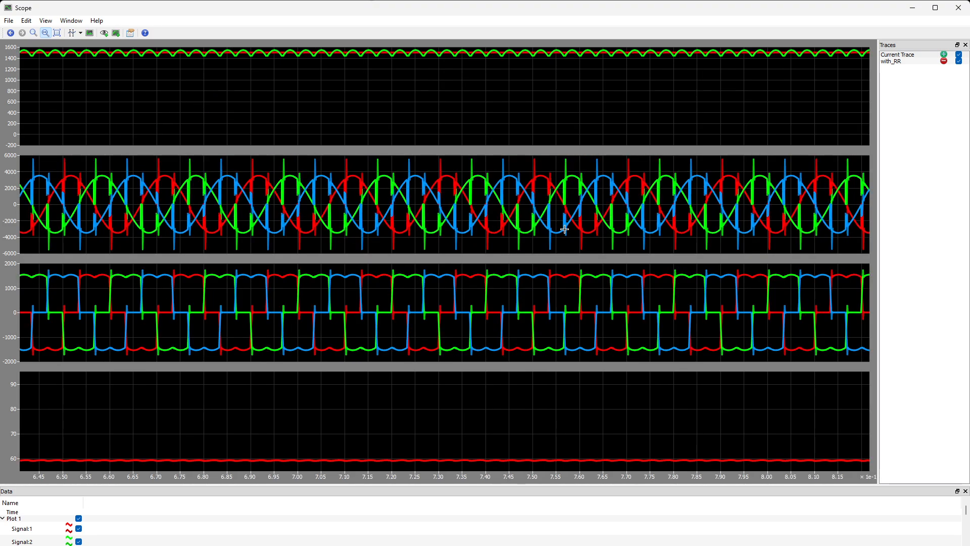
left_click(958, 61)
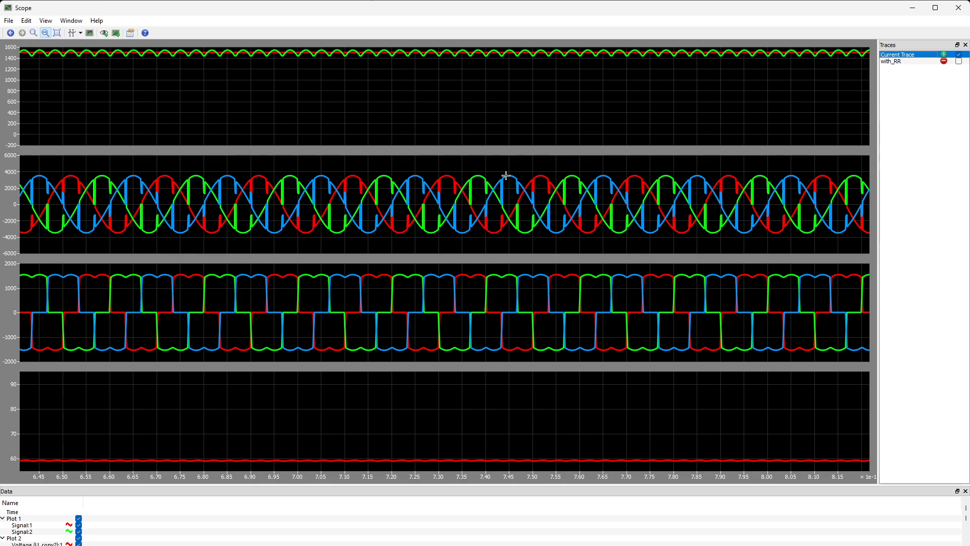
Step: Show the with_RR trace again and compare it with the current trace over individual steady-state cycles in the Scope
left_click(959, 61)
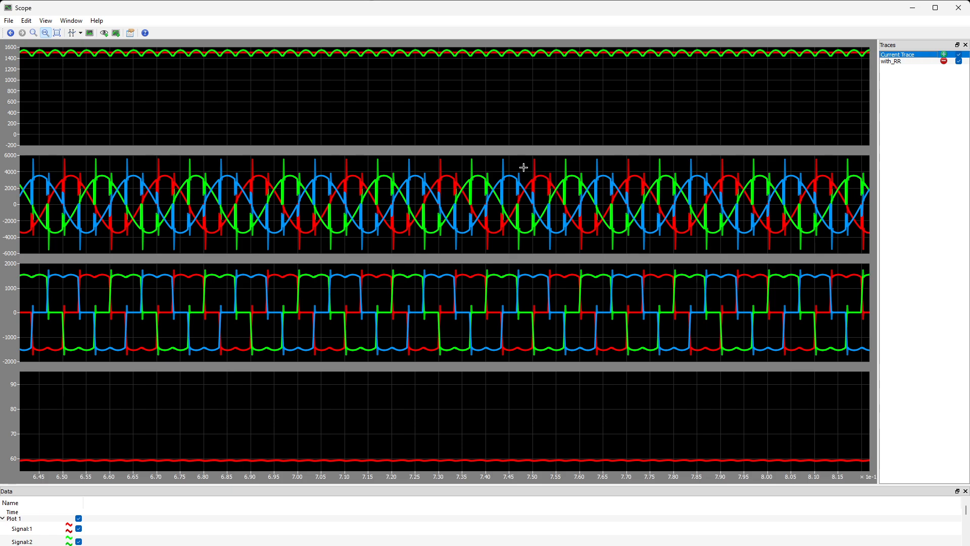
left_click_drag(463, 165, 554, 180)
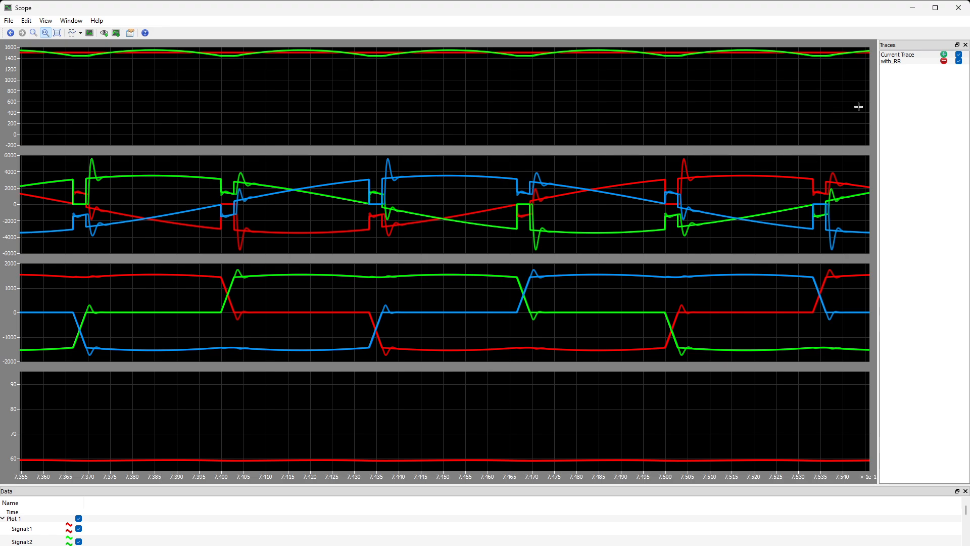
left_click(57, 34)
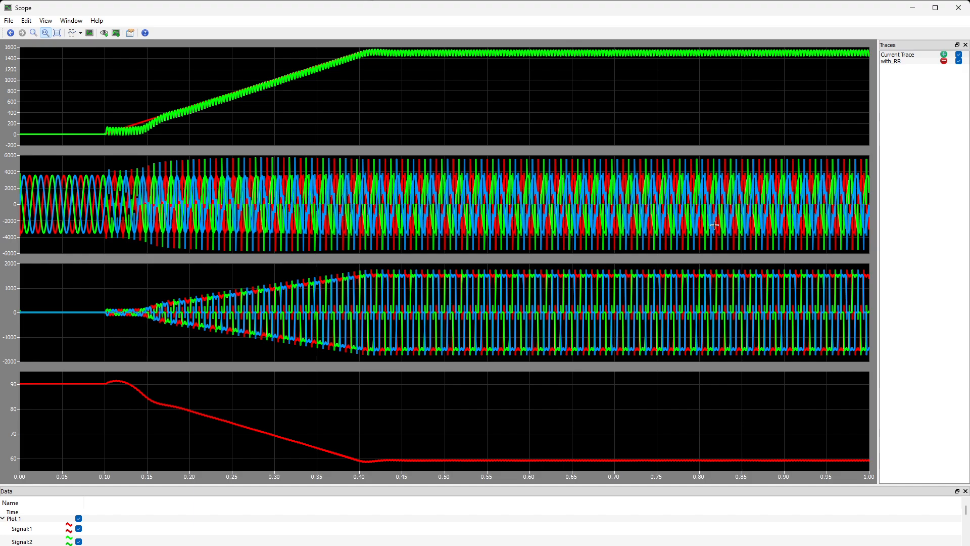
left_click_drag(718, 225, 633, 222)
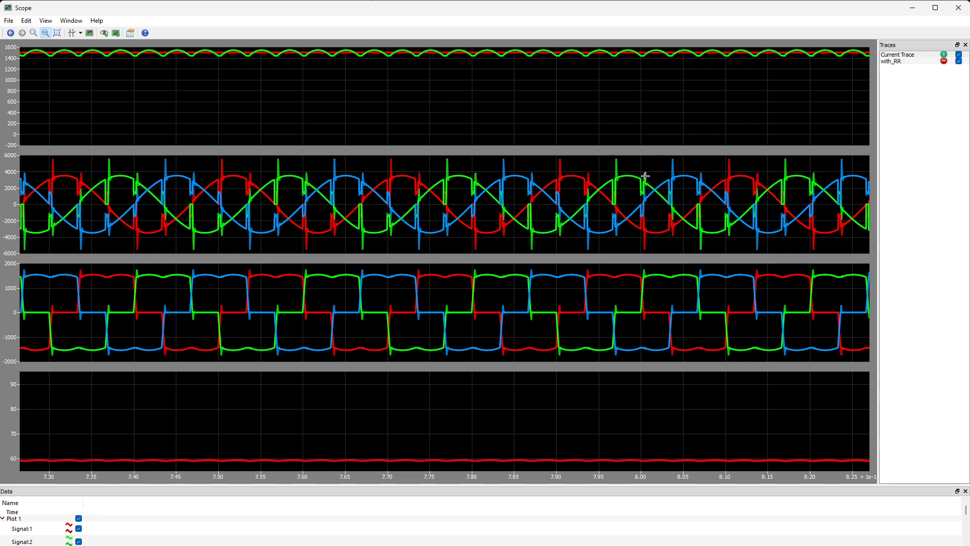
Step: In the PLECS circuit, swap the connected B6C converter for the spare B6C1 subsystem with snubbers
left_click(963, 12)
double_click(469, 311)
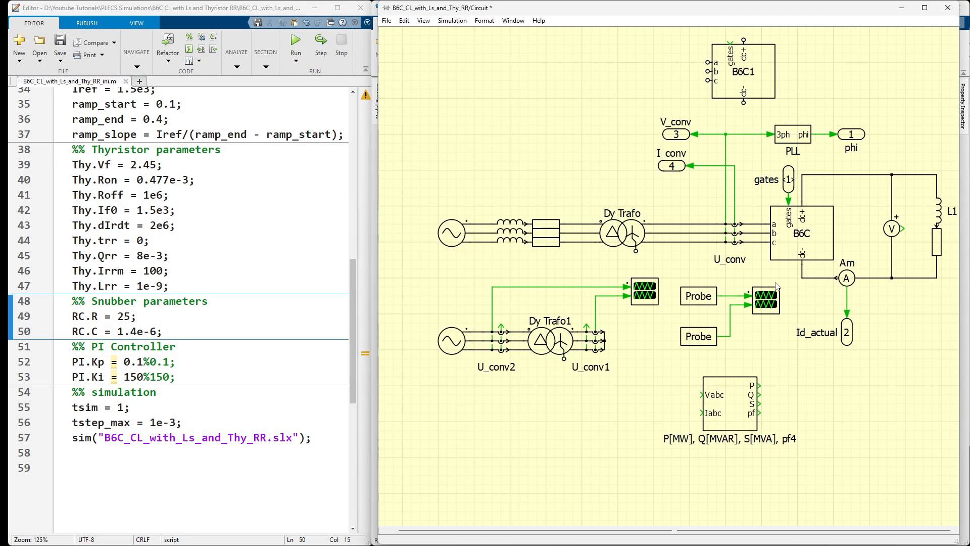
left_click(802, 254)
left_click_drag(816, 249, 539, 146)
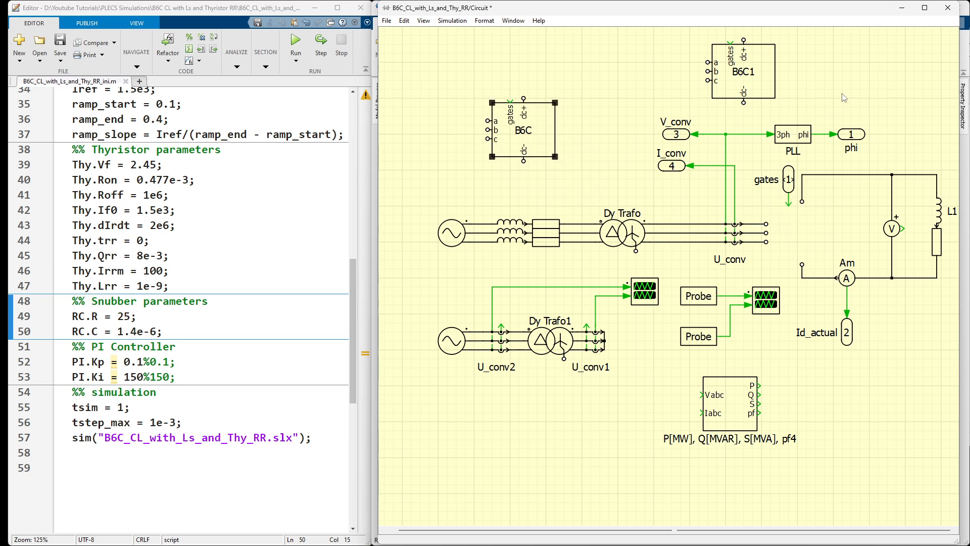
mouse_move(765, 85)
left_mouse_down()
mouse_move(814, 255)
mouse_move(822, 246)
left_mouse_up()
Step: Open the thyristor probe Scope inside the B6C1 subsystem and rerun the initialization script
double_click(829, 245)
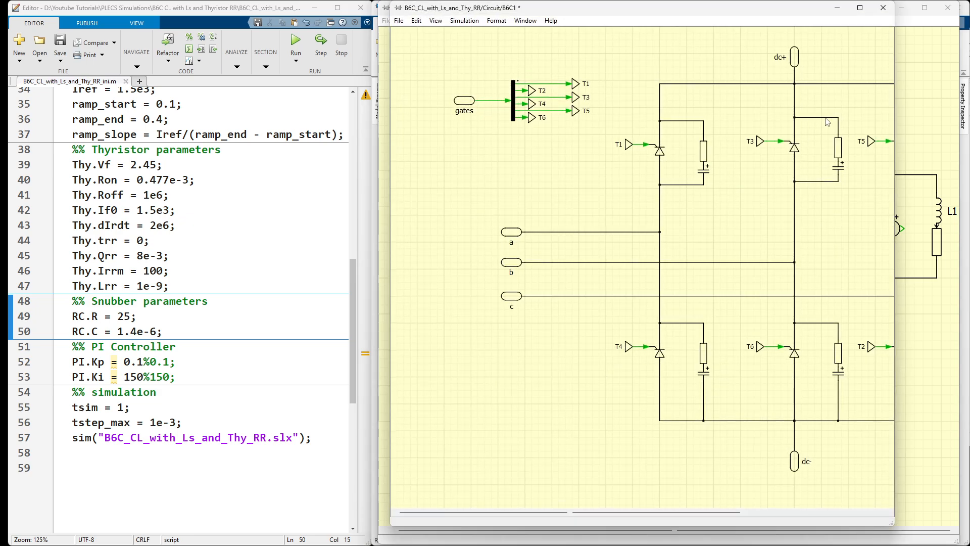
scroll(586, 208, "down", 1)
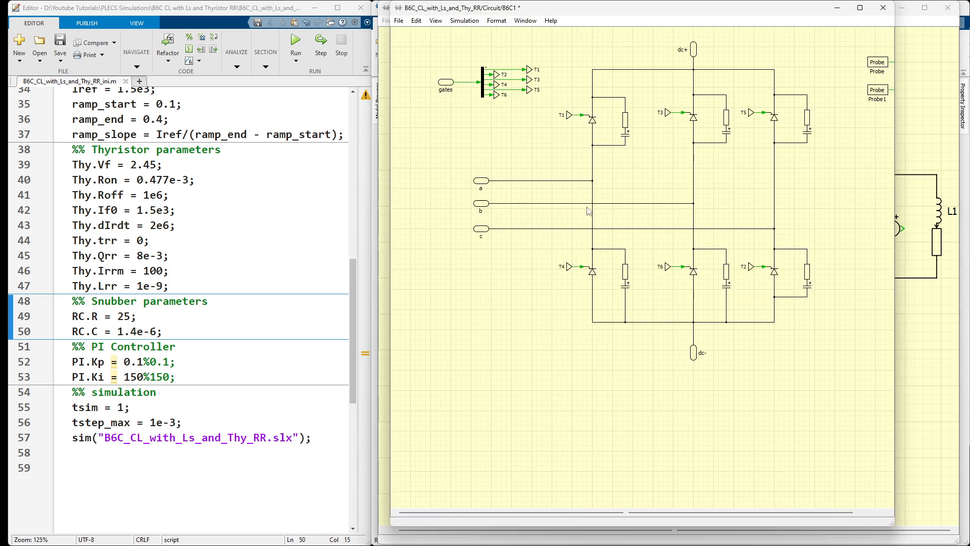
scroll(589, 211, "down", 1)
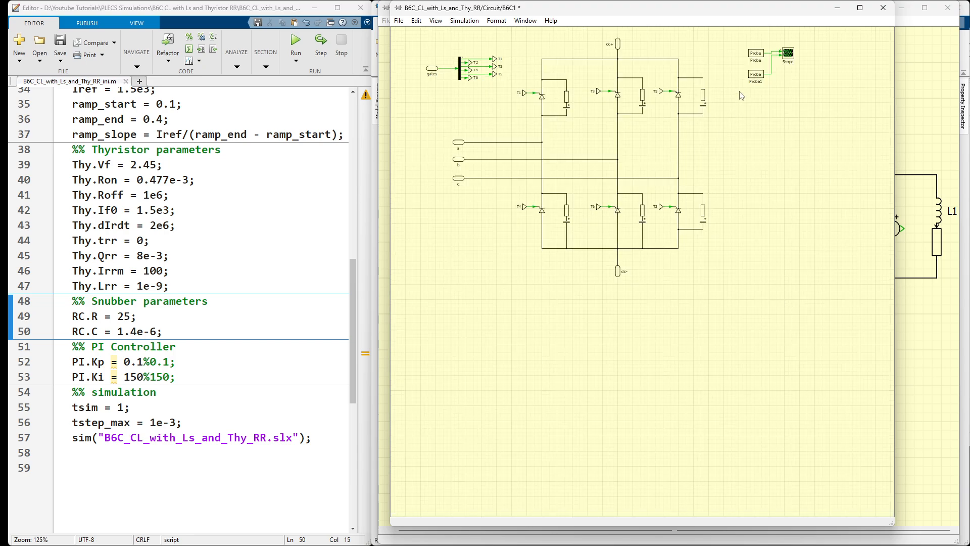
scroll(710, 75, "up", 1)
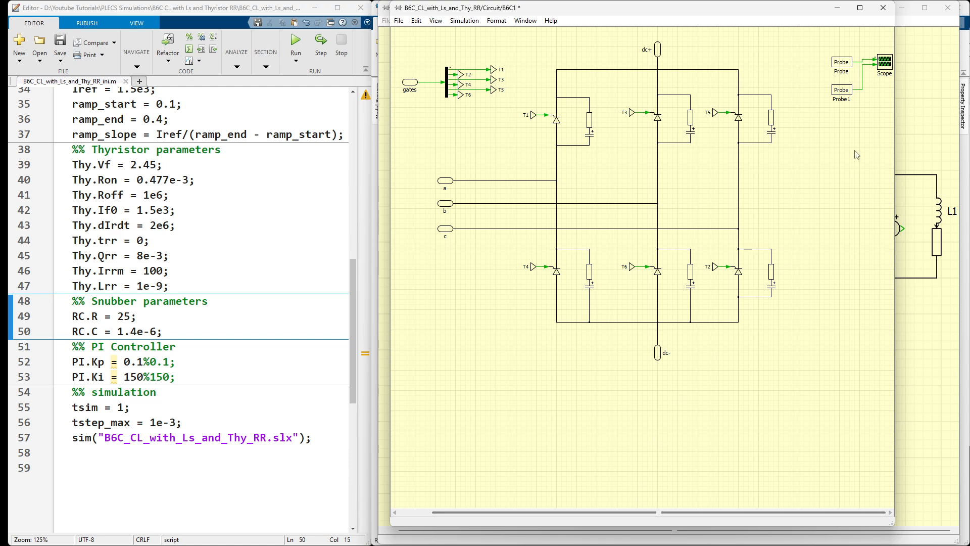
double_click(885, 64)
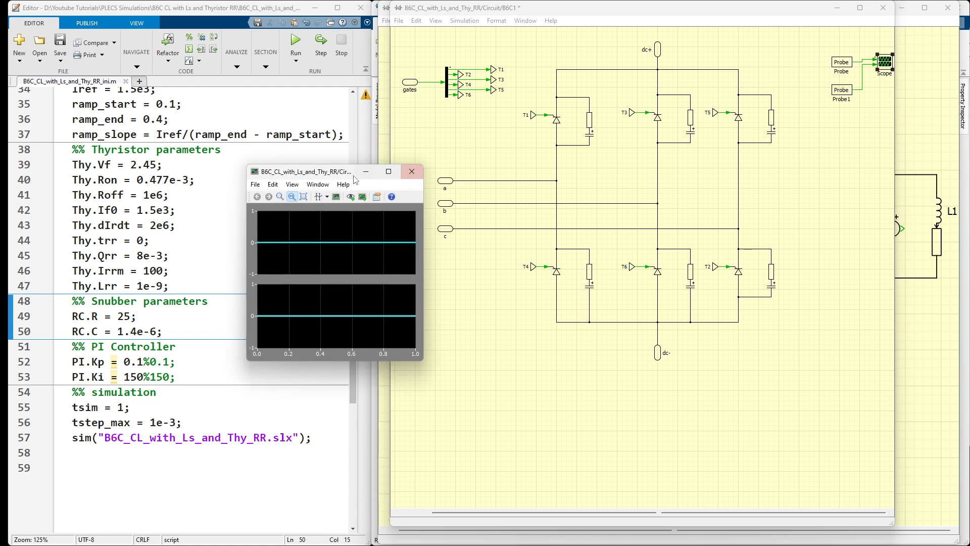
left_click_drag(337, 167, 619, 126)
left_click(289, 43)
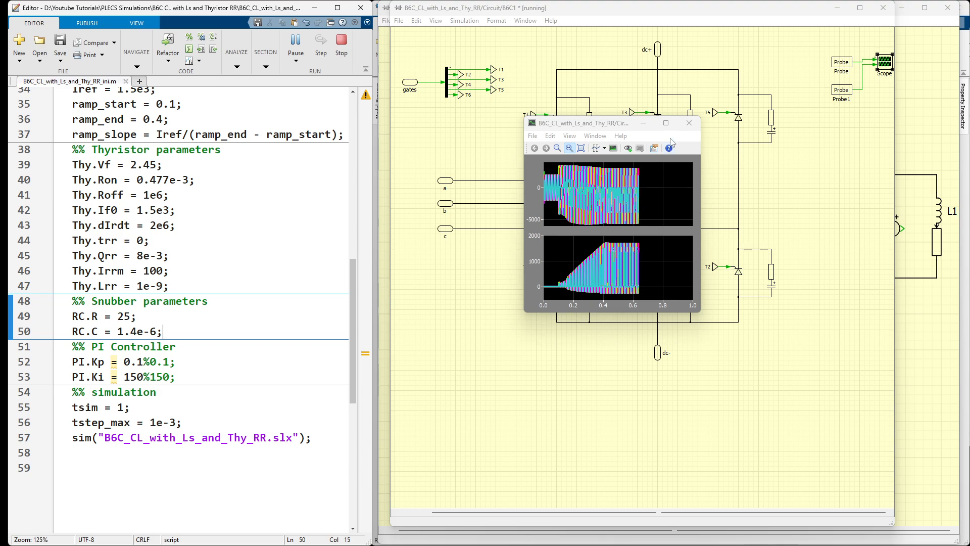
Step: Enlarge the thyristor voltage and current waveforms to about one steady-state cycle
left_click(666, 122)
left_click_drag(443, 221, 584, 221)
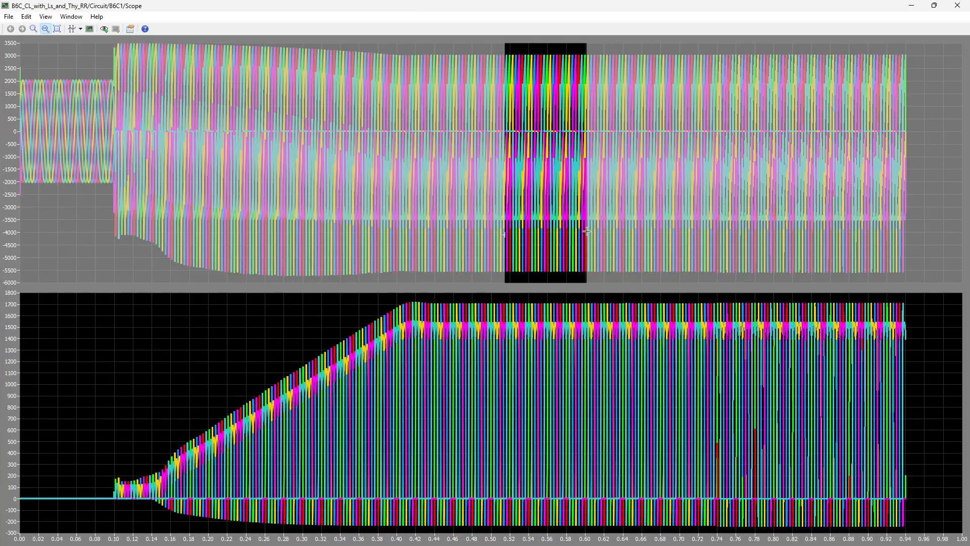
left_click_drag(435, 221, 623, 222)
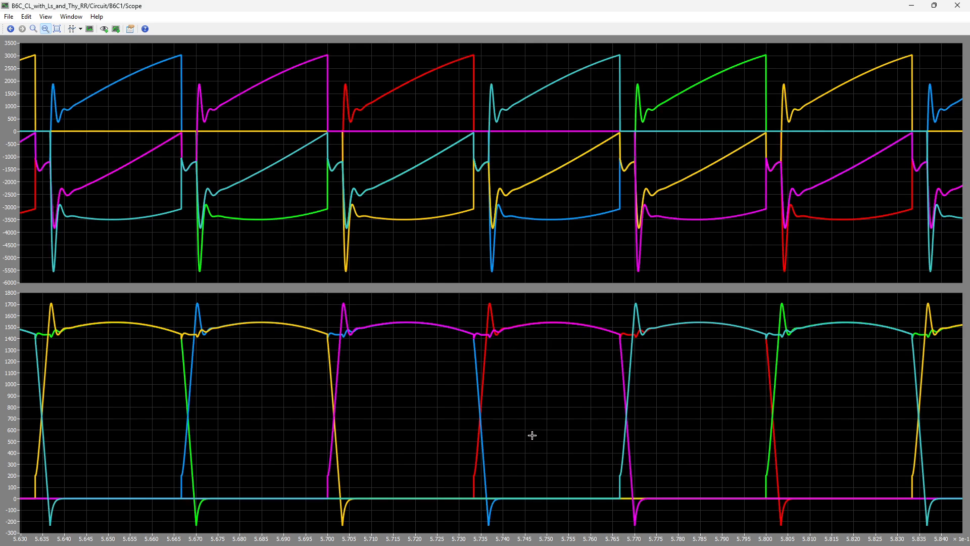
Step: Display only the first thyristor's voltage and current, and measure them with cursors on either side of its turn-off
left_click(72, 29)
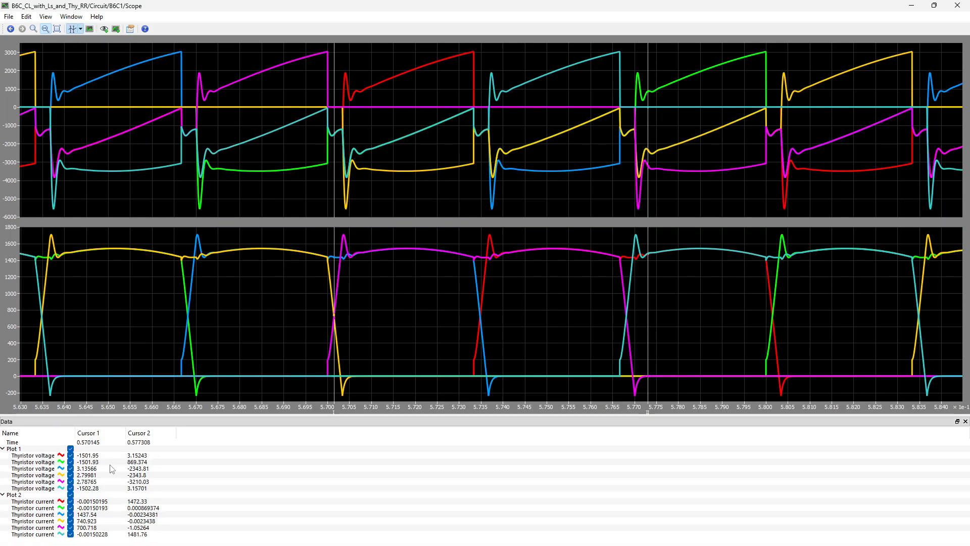
left_click(70, 448)
left_click(70, 455)
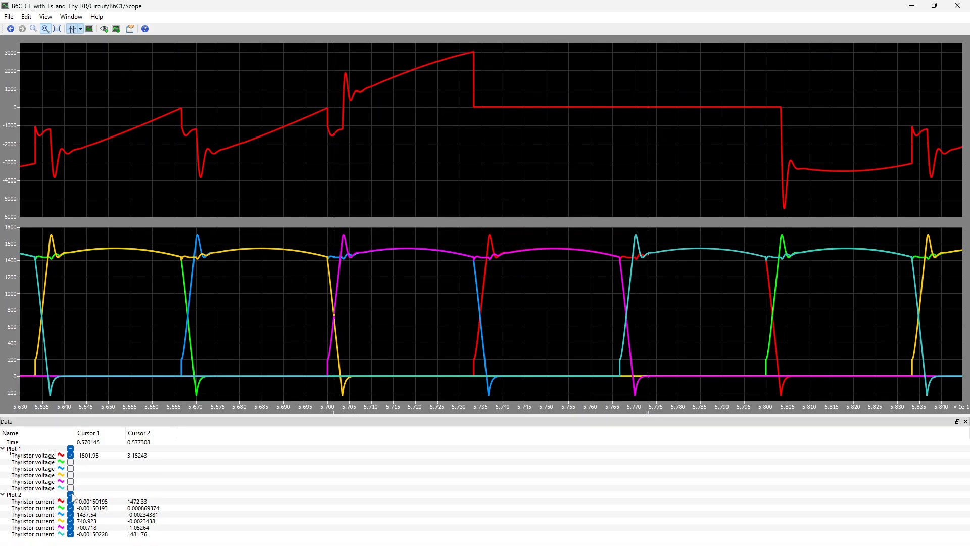
left_click(71, 494)
left_click(70, 500)
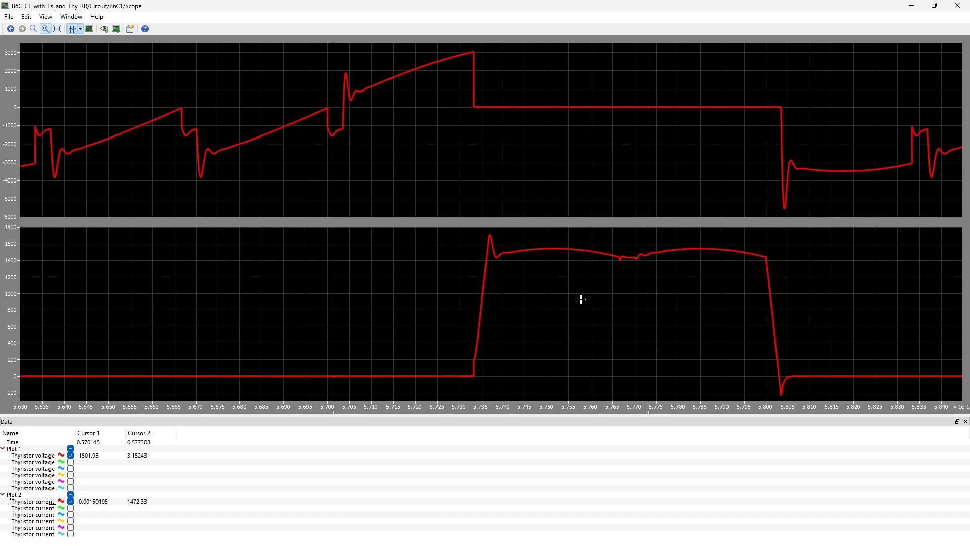
left_click_drag(651, 285, 851, 286)
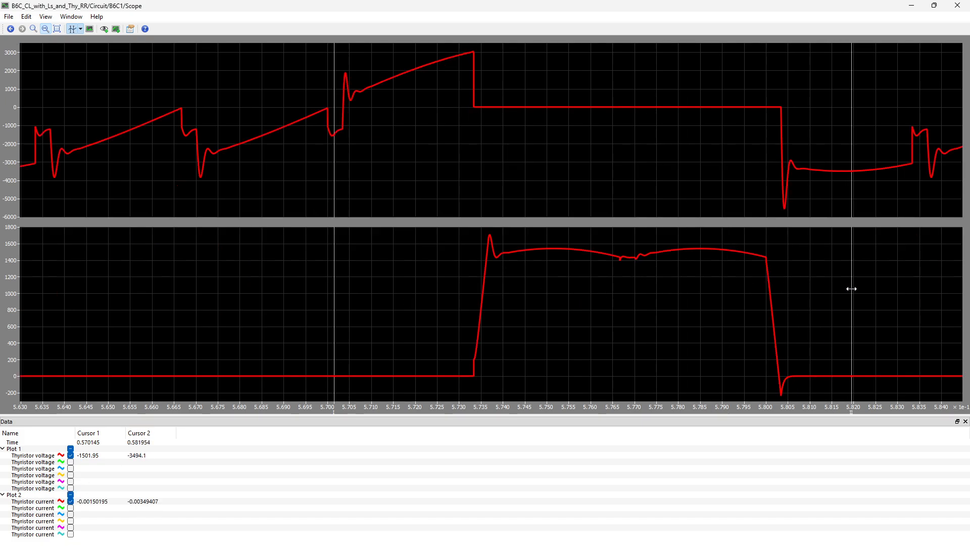
left_click_drag(331, 163, 707, 198)
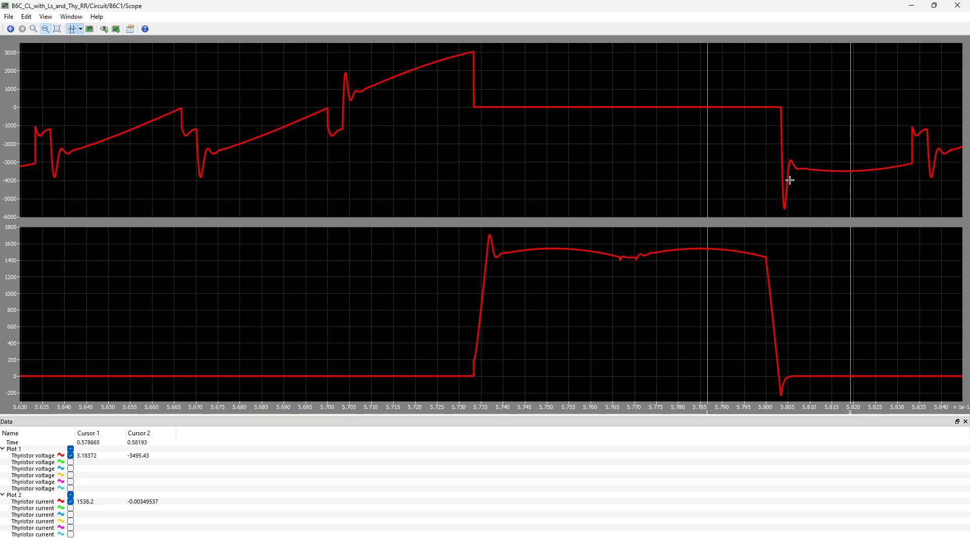
Step: Examine the reverse recovery charge and peak reverse recovery current curves versus -di/dt in the T1851N datasheet
mouse_move(780, 179)
key("alt+Tab")
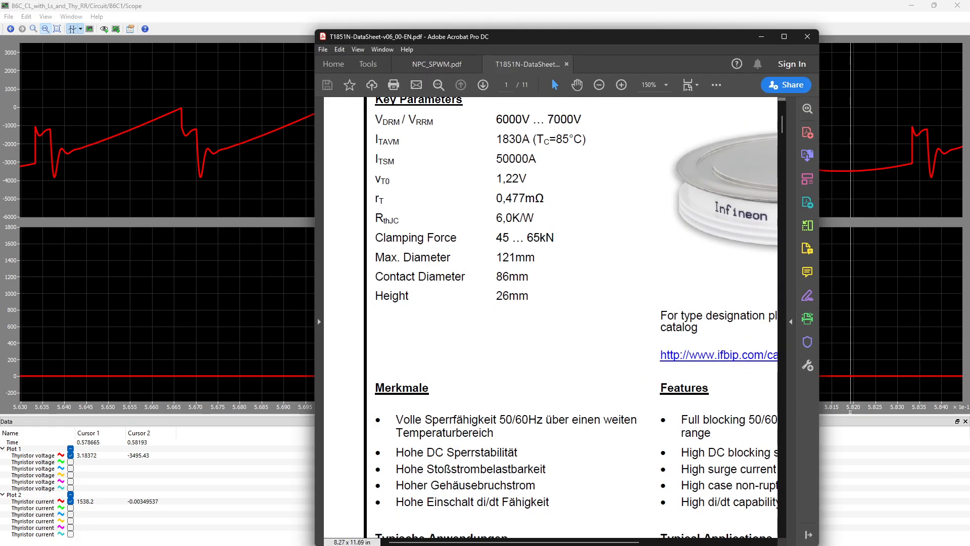
left_click(784, 36)
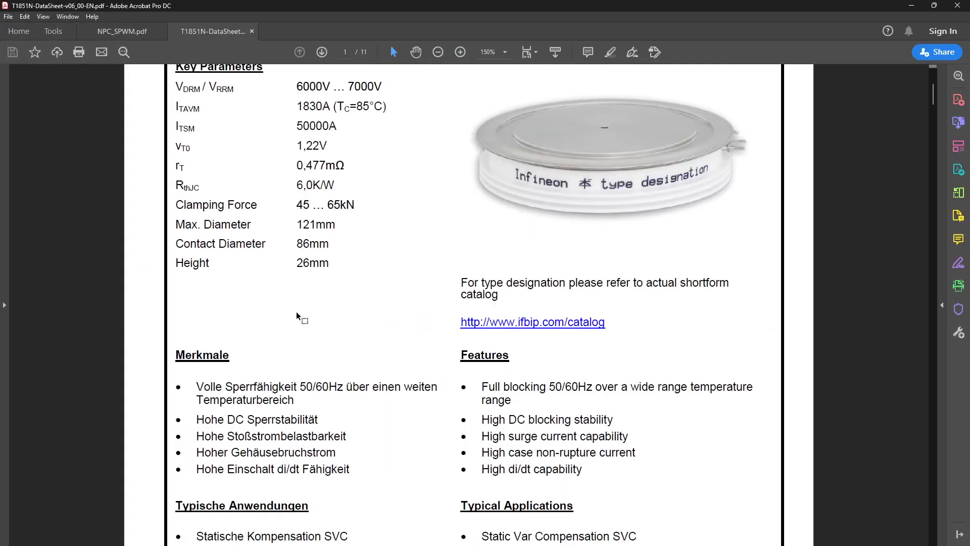
scroll(233, 299, "down", 12)
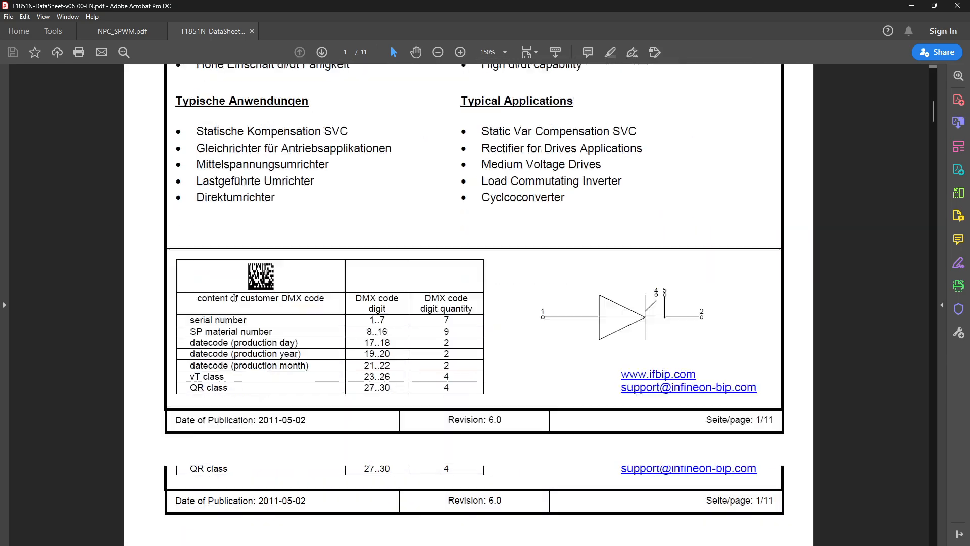
scroll(235, 297, "down", 20)
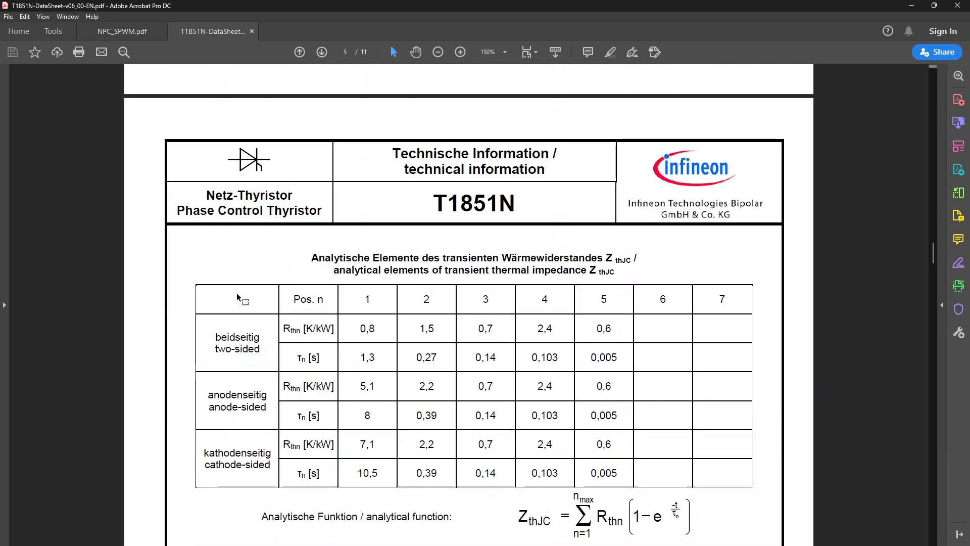
scroll(239, 296, "down", 20)
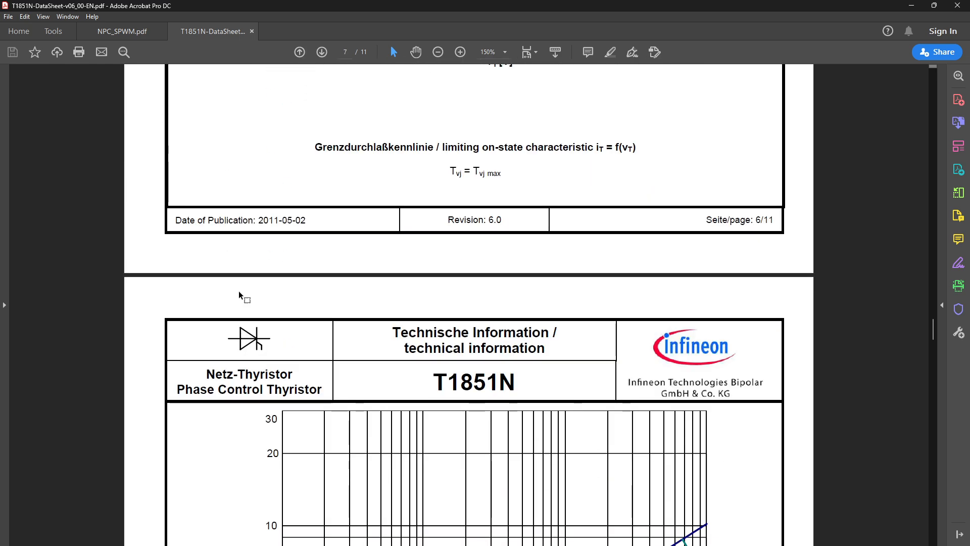
scroll(239, 296, "down", 10)
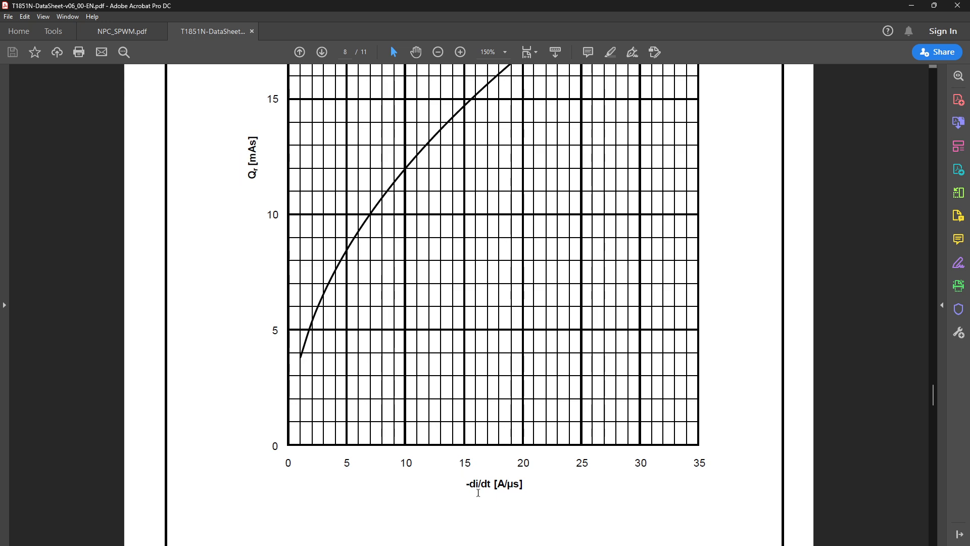
scroll(478, 477, "down", 15)
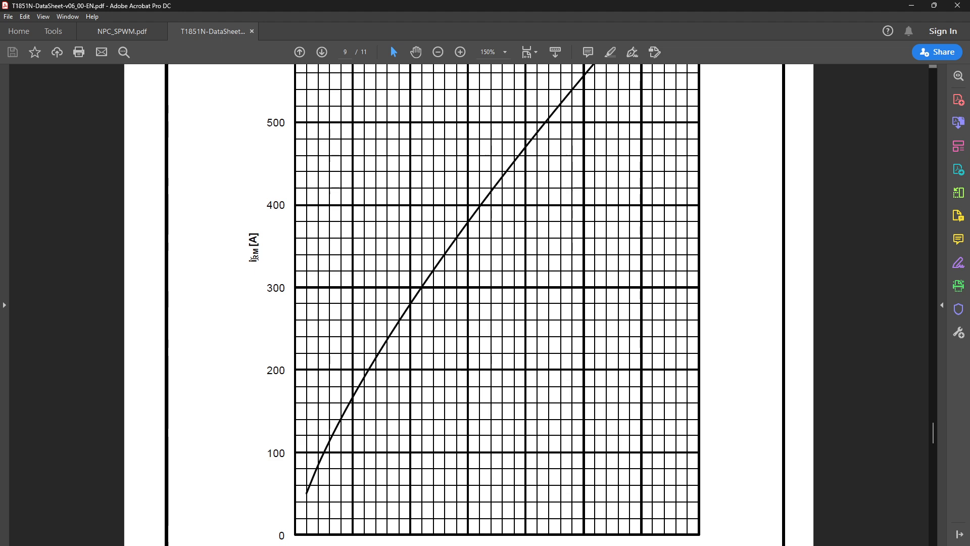
scroll(454, 433, "down", 5)
scroll(429, 402, "down", 1)
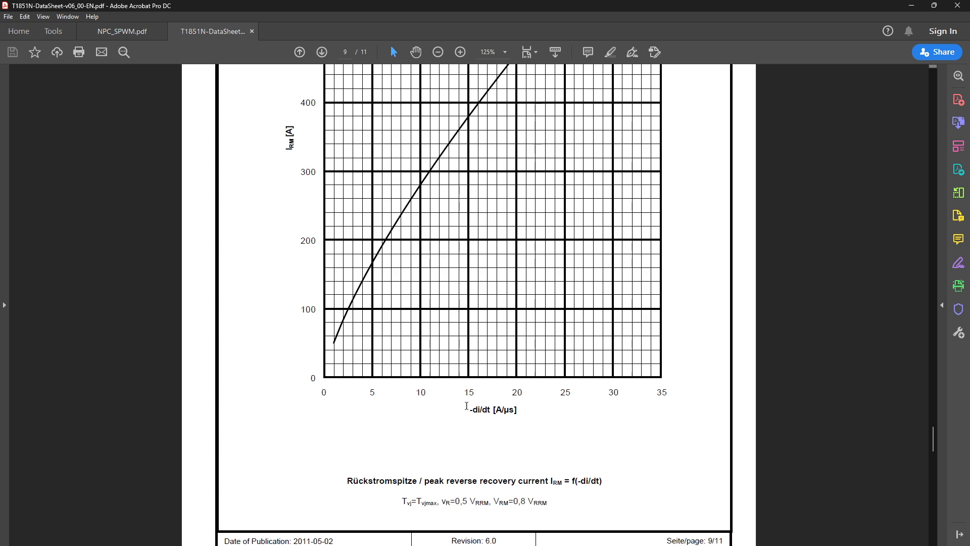
scroll(467, 407, "up", 5)
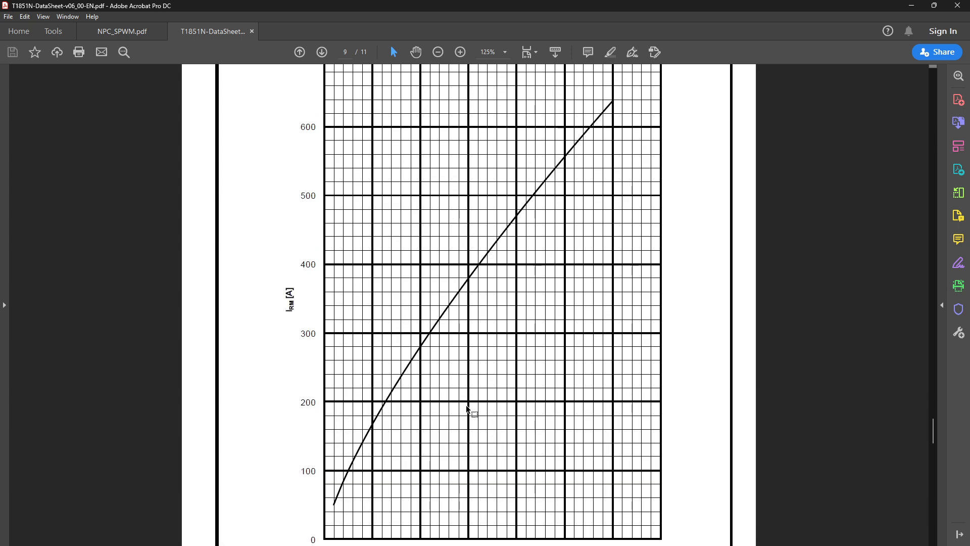
left_click(911, 6)
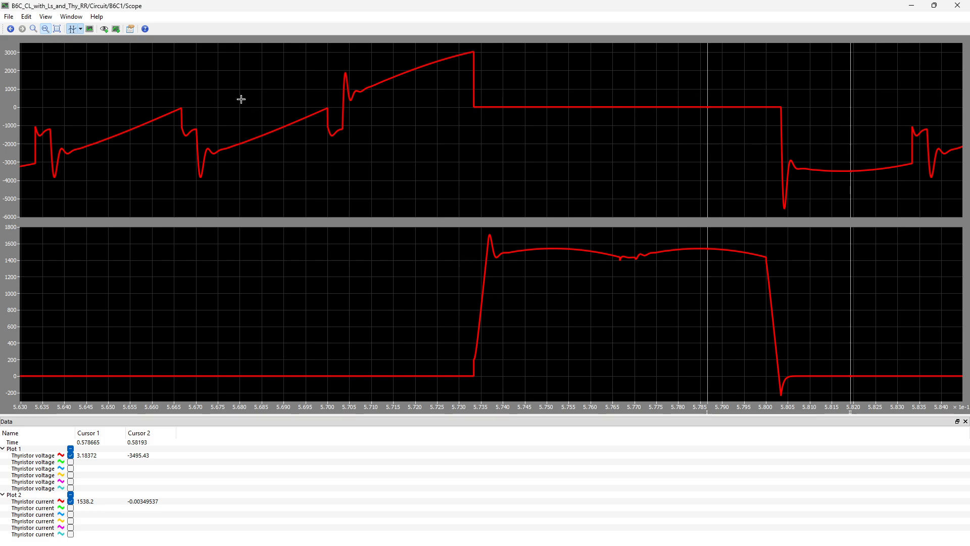
Step: Measure the first thyristor's current shortly before turn-off with a cursor, viewing several steady-state cycles
left_click(74, 29)
left_click(57, 28)
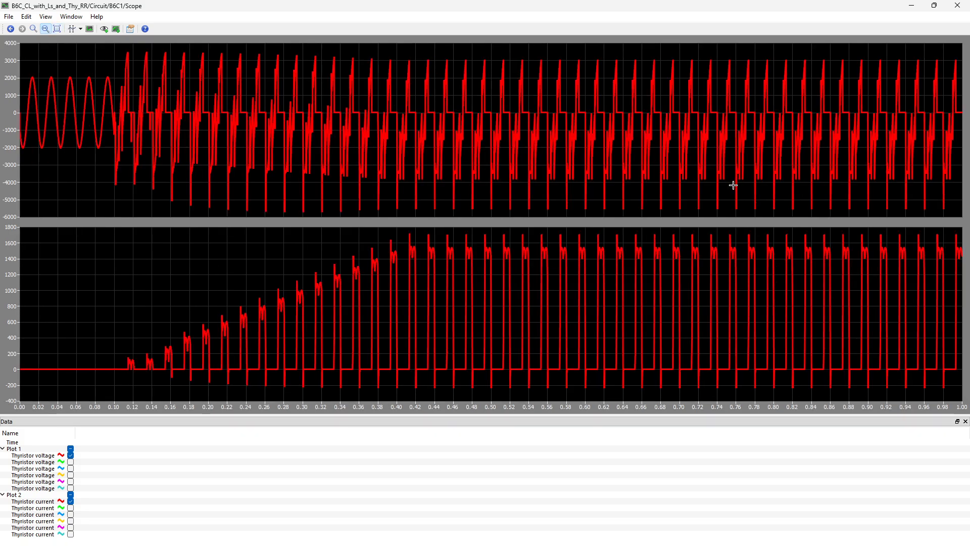
left_click_drag(730, 185, 640, 195)
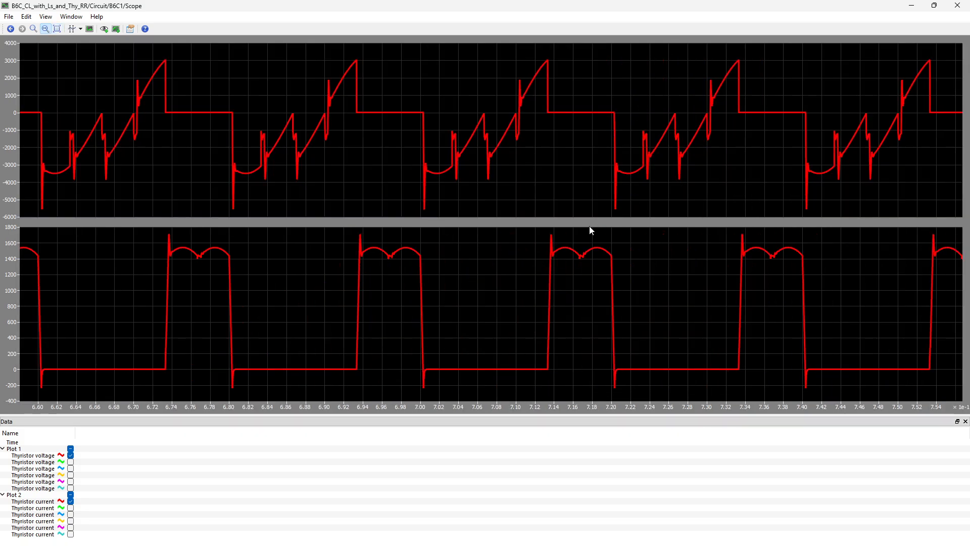
left_click(73, 29)
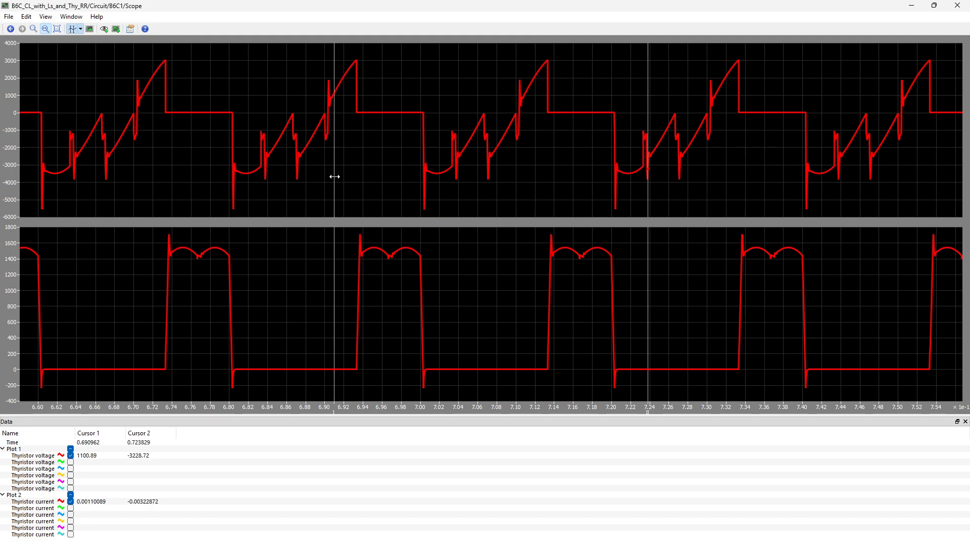
left_click_drag(335, 176, 599, 202)
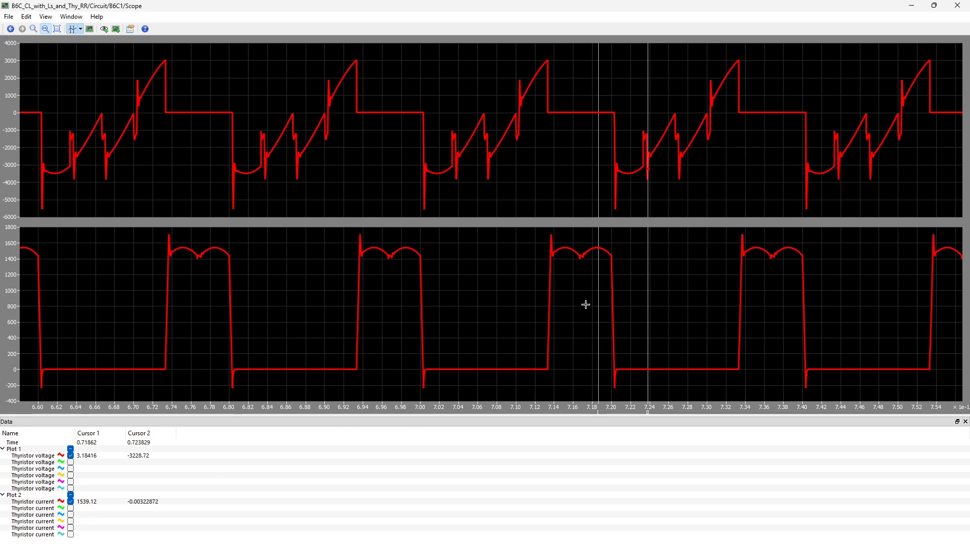
Step: In the MATLAB script, set Thy.If0 to 1.54e3 and save the file
left_click(911, 6)
left_click(208, 260)
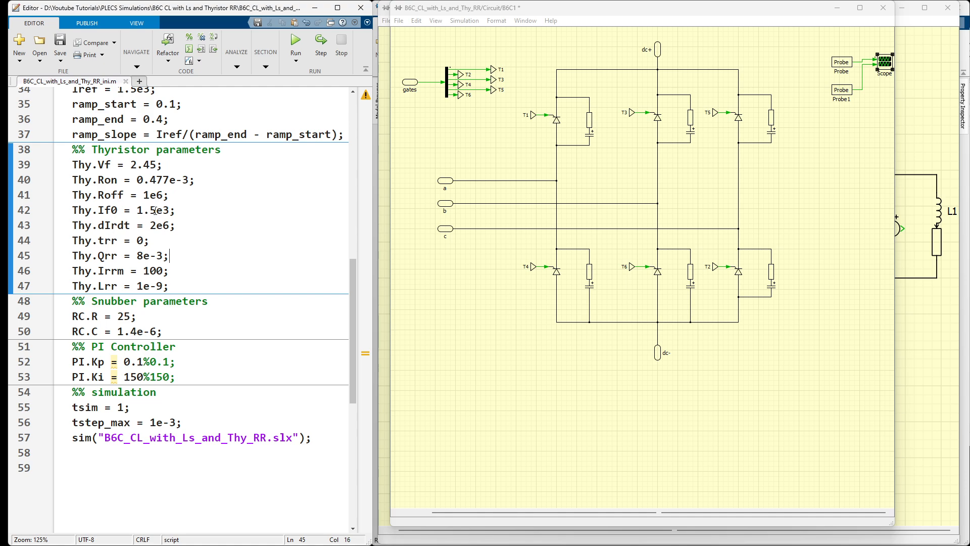
type("4")
key("ctrl+s")
Step: In the B6C1 scope, place cursors along the first thyristor's falling current at turn-off and display the Delta between them
double_click(891, 64)
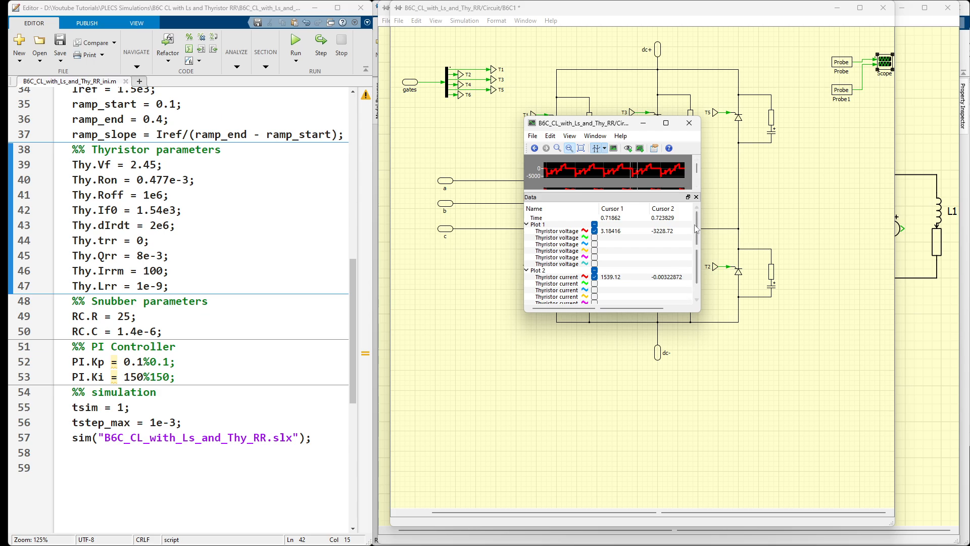
double_click(581, 123)
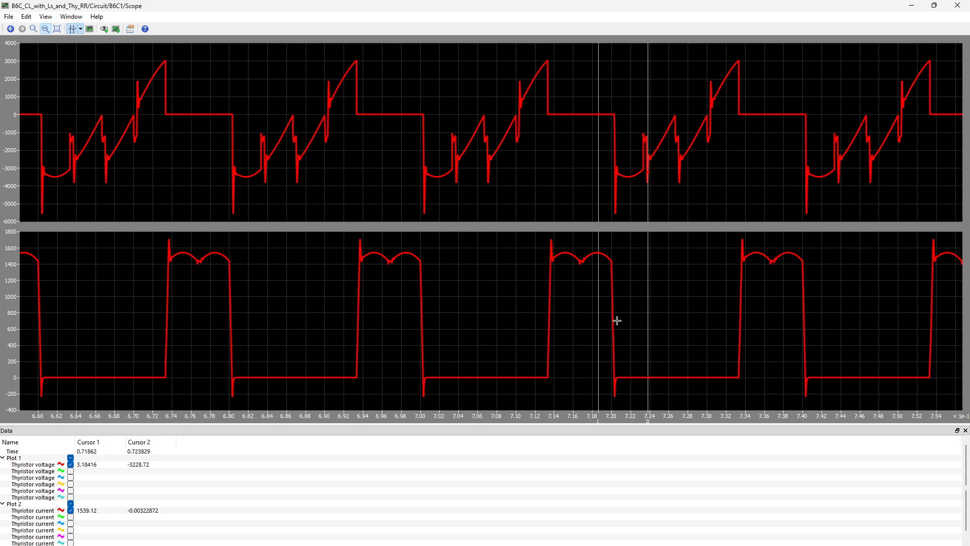
left_click_drag(678, 340, 556, 340)
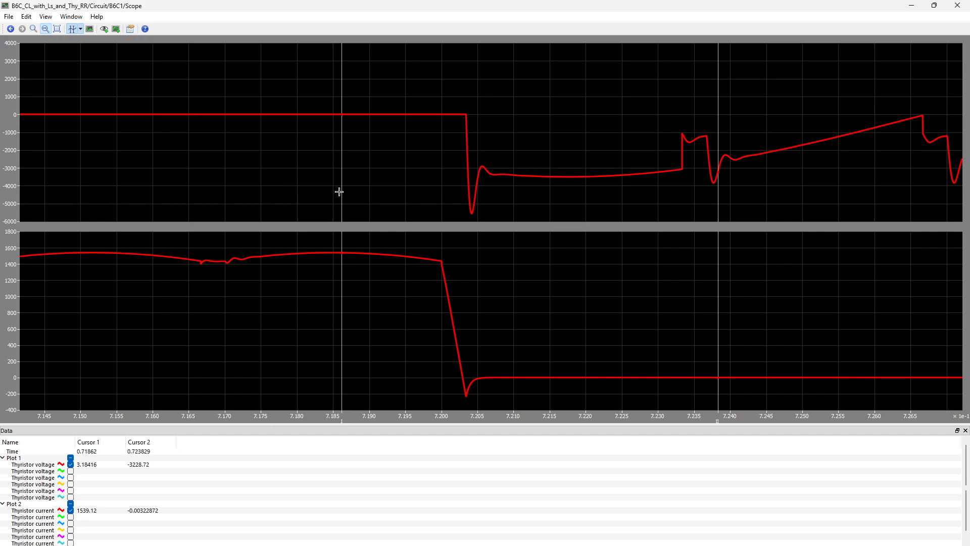
left_click_drag(342, 189, 446, 216)
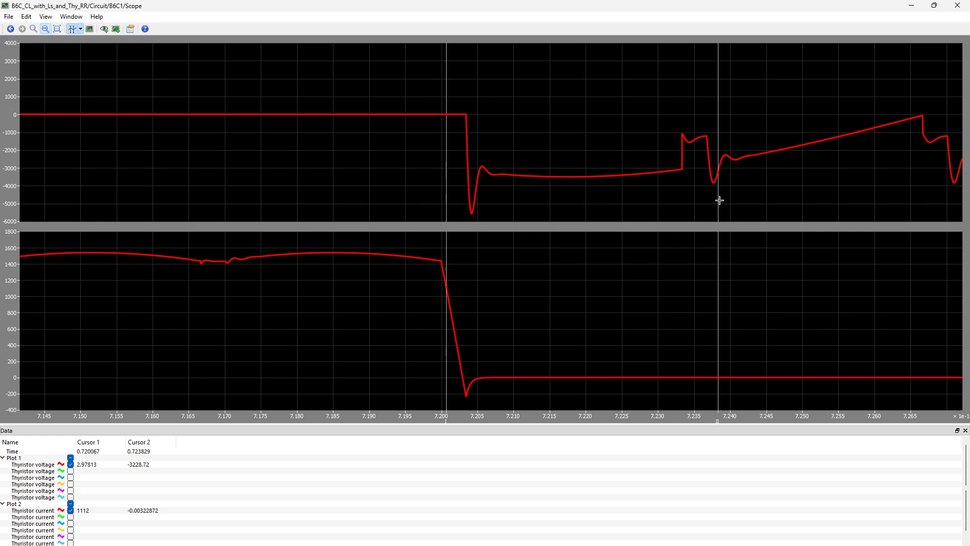
left_click_drag(718, 199, 462, 215)
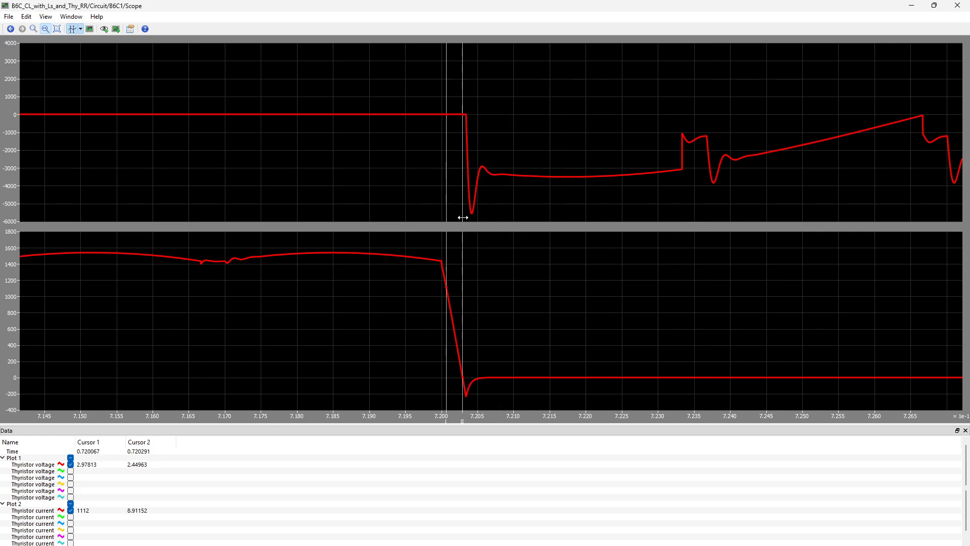
right_click(220, 439)
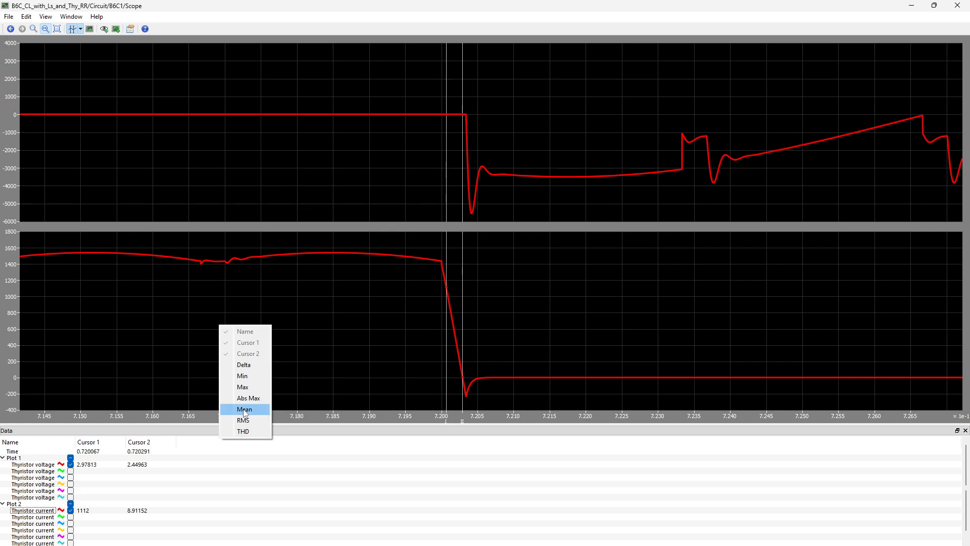
left_click(244, 365)
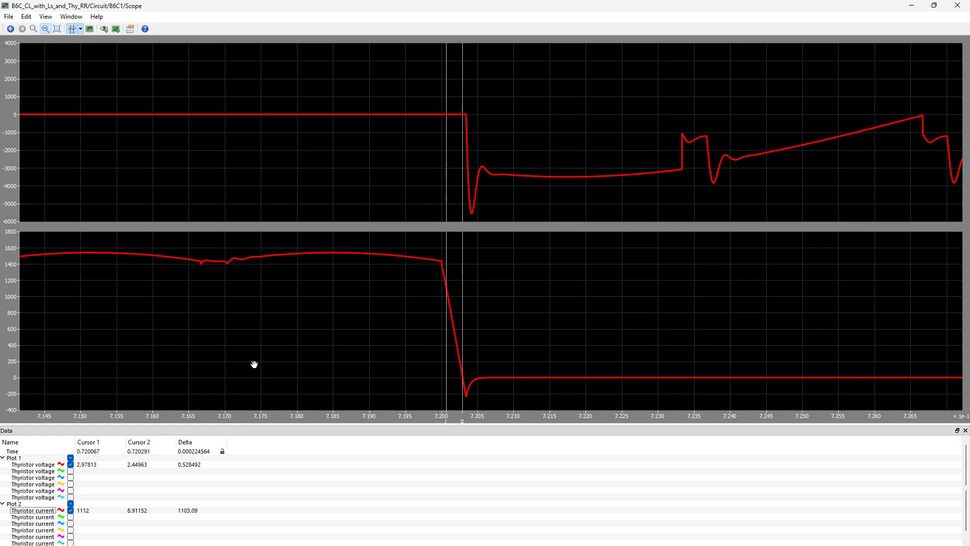
Step: Fix the cursor spacing at 1e-6 s and measure the first thyristor's current slope just after its zero crossing at turn-off
double_click(188, 451)
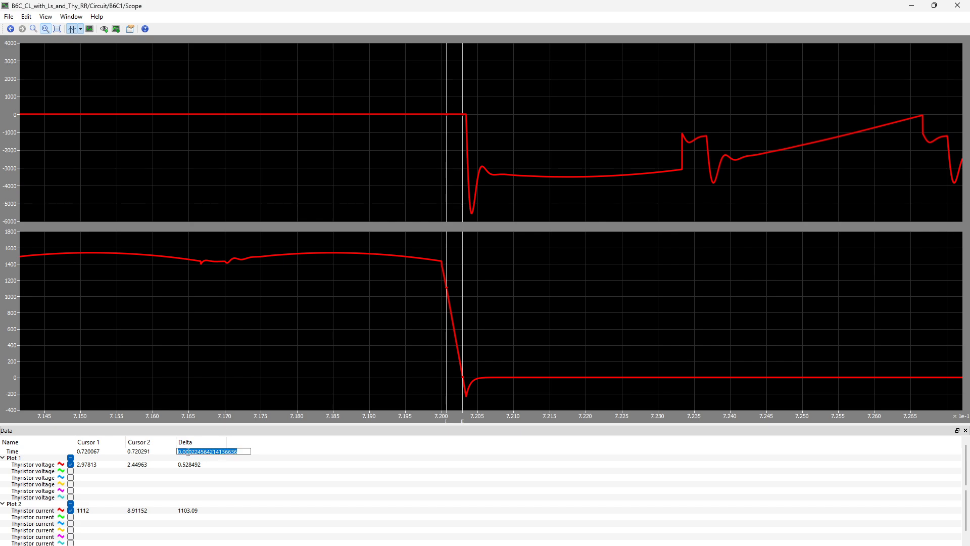
type("1e-6")
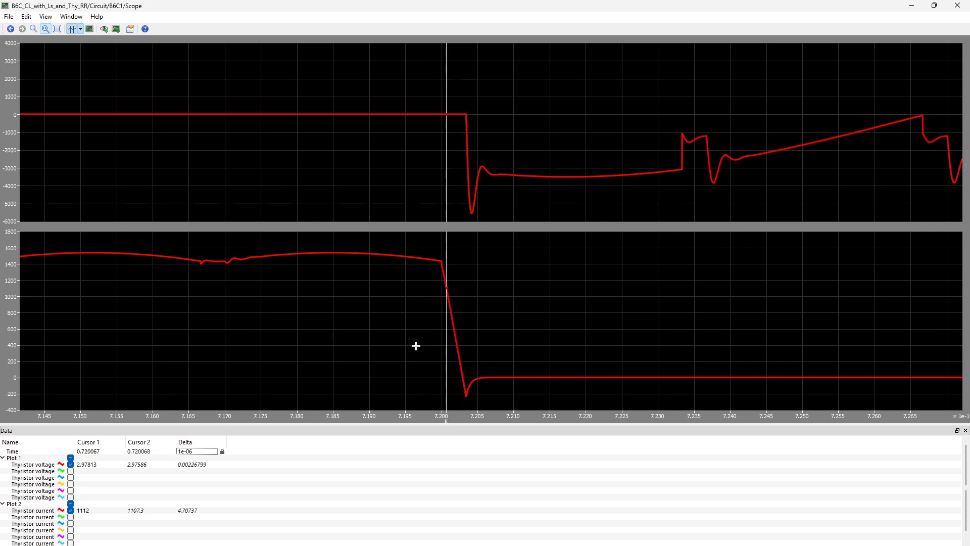
left_click_drag(446, 351, 463, 359)
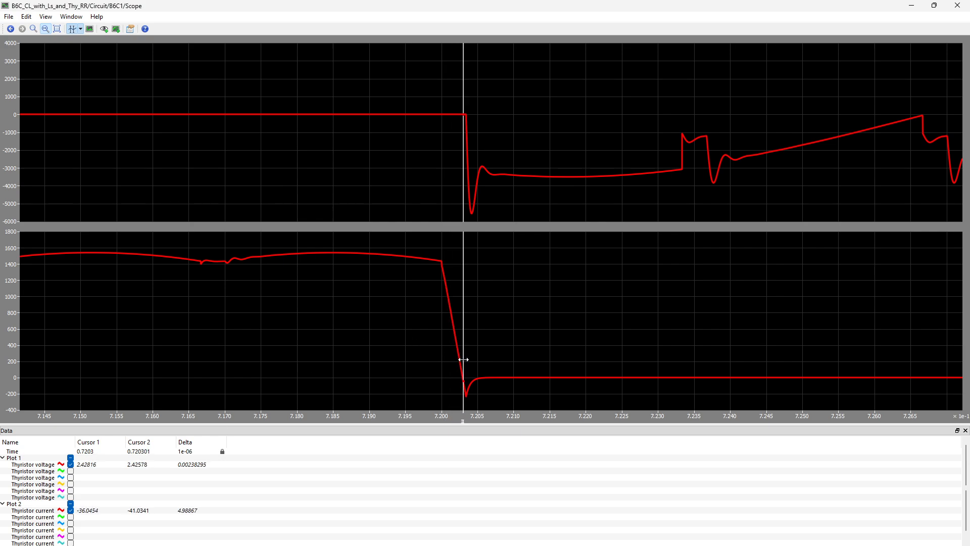
left_click_drag(511, 398, 388, 363)
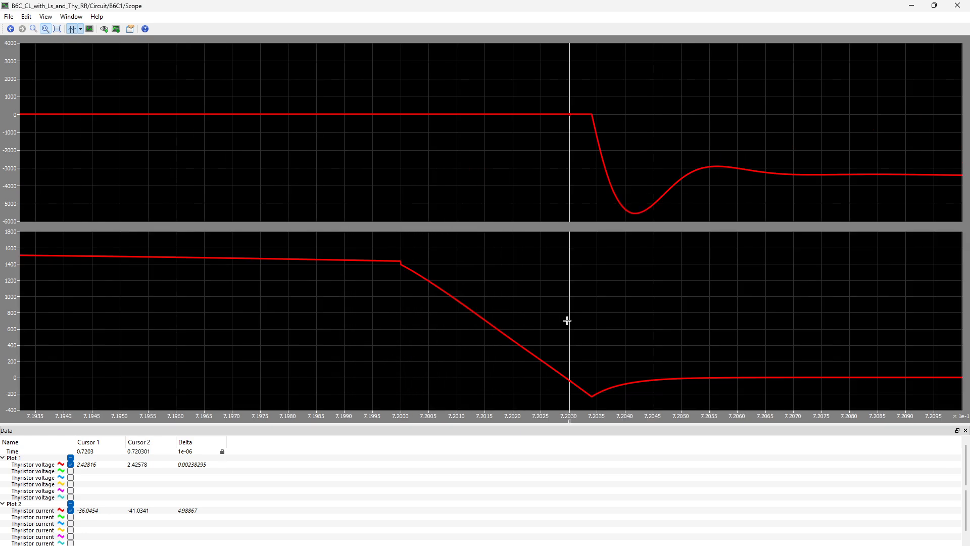
left_click_drag(570, 316, 575, 318)
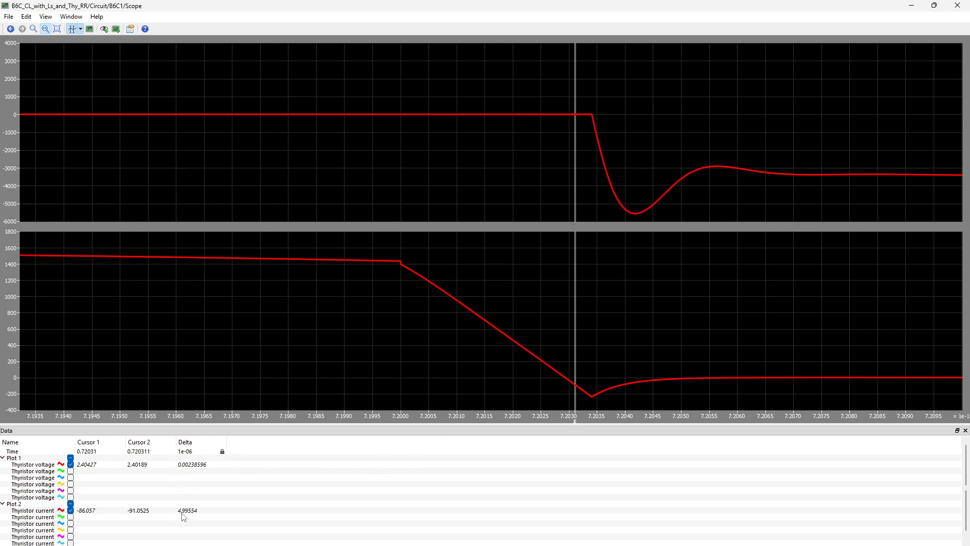
left_click(911, 5)
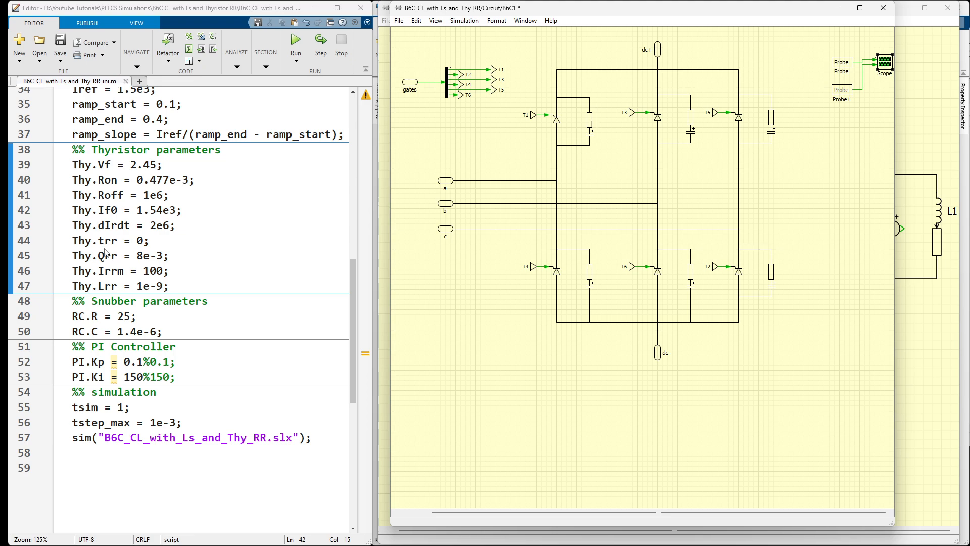
Step: In the MATLAB script, set Thy.dIrdt to 5e6 and save the file
left_click(158, 226)
left_click_drag(156, 226, 150, 225)
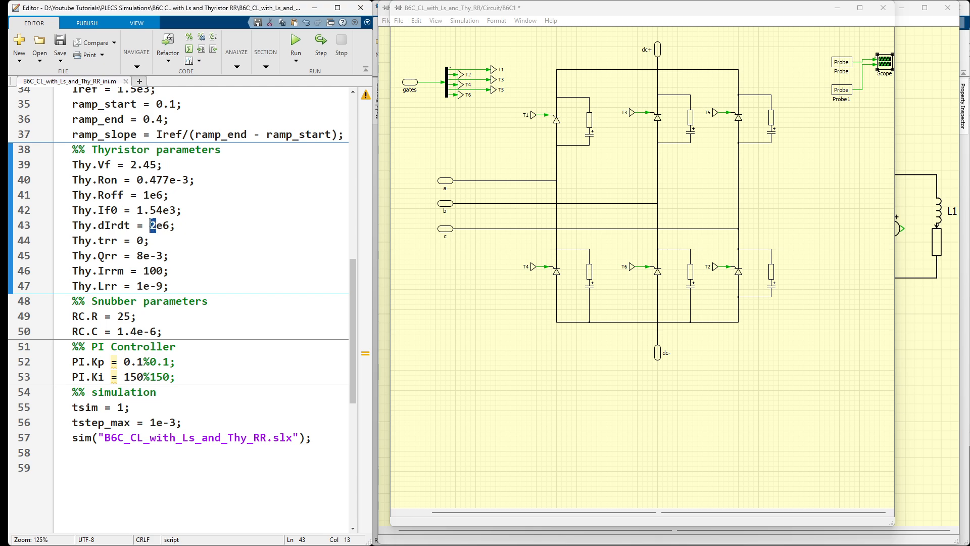
type("5")
Step: Look up the peak reverse recovery current at a -di/dt of 5 A/µs in the T1851N datasheet
key("alt+Tab")
scroll(379, 243, "down", 3)
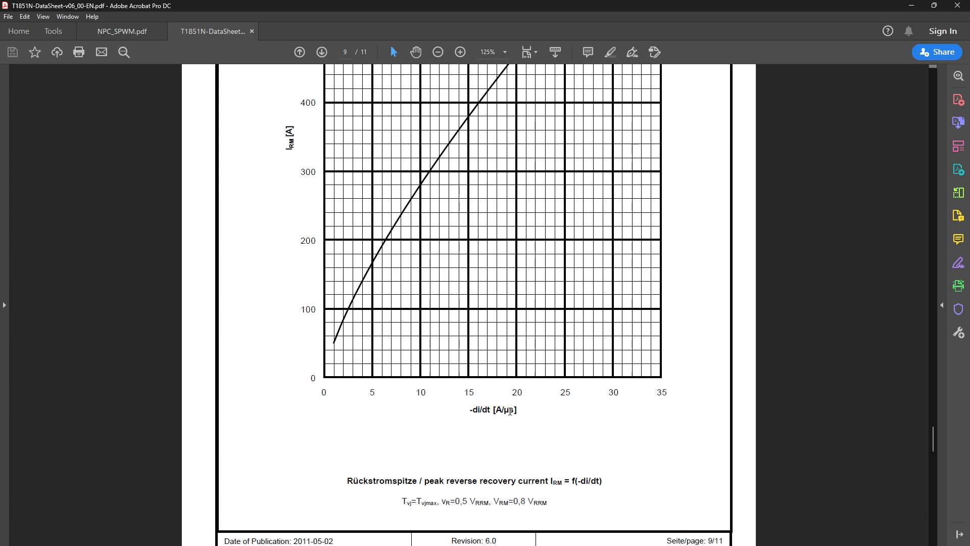
scroll(316, 287, "up", 3)
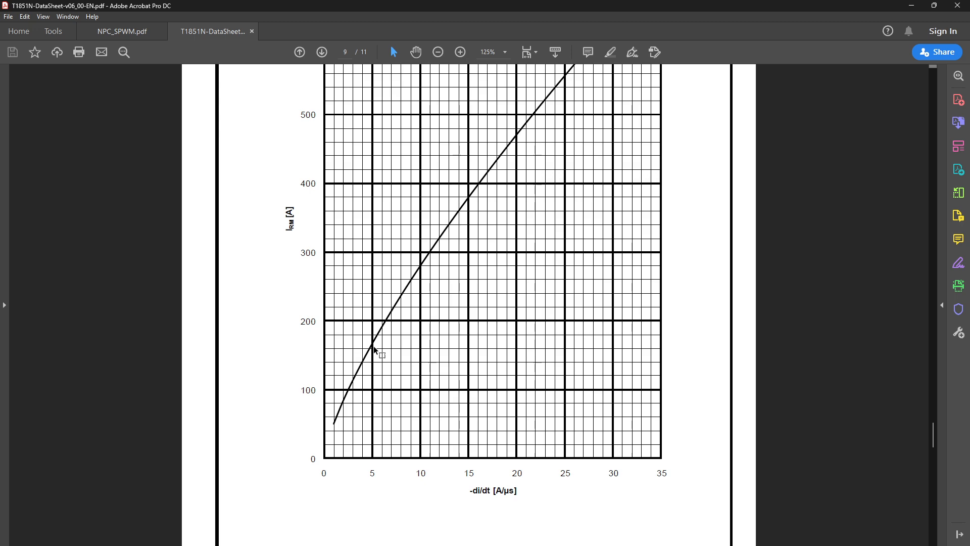
left_click(911, 5)
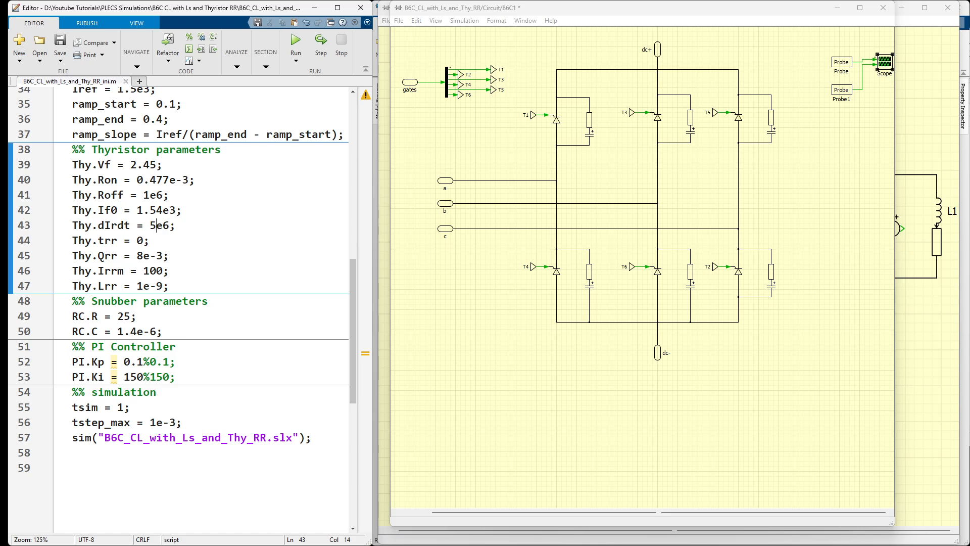
left_click(507, 535)
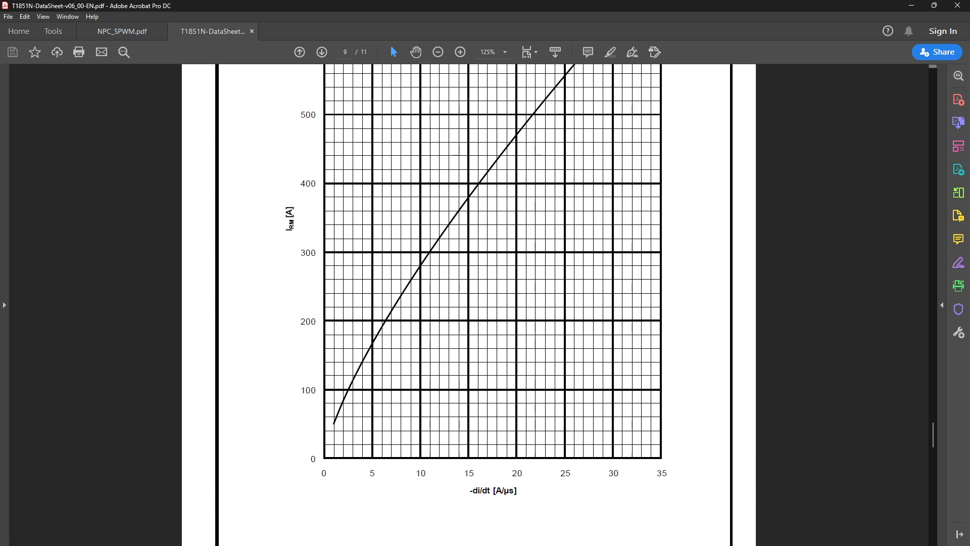
left_click(913, 7)
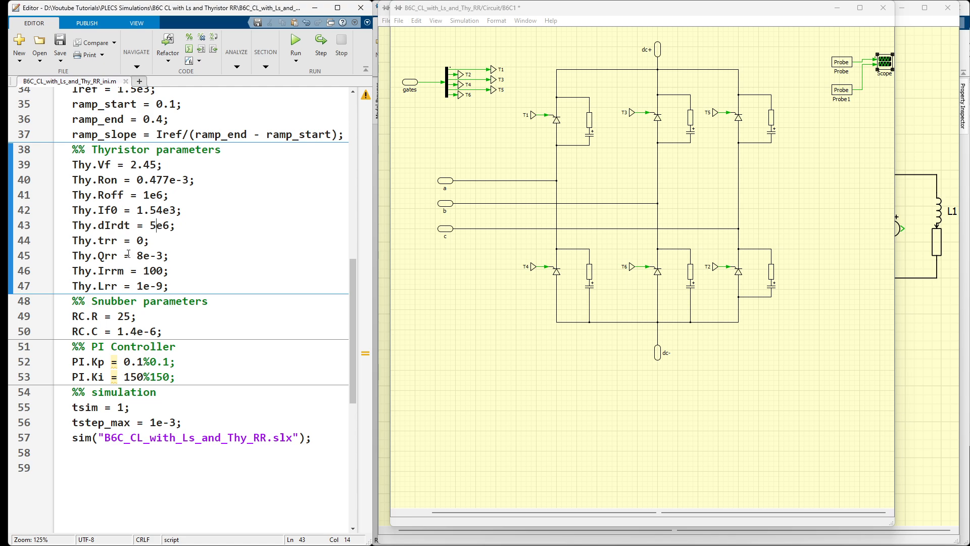
Step: Set Thy.Irrm to 165 in the MATLAB script and save the file
left_click_drag(156, 271, 151, 271)
type("6")
key("BackSpace")
type("5")
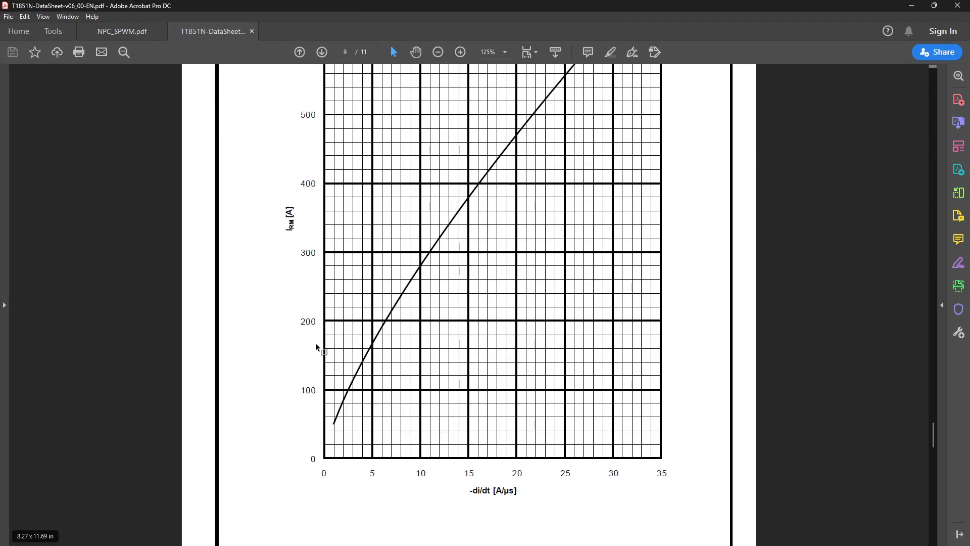
Step: Check the datasheet's reverse recovery charge curve at 5 A/µs and set Thy.Qrr to 8.4e-3 in the MATLAB script
scroll(434, 291, "up", 15)
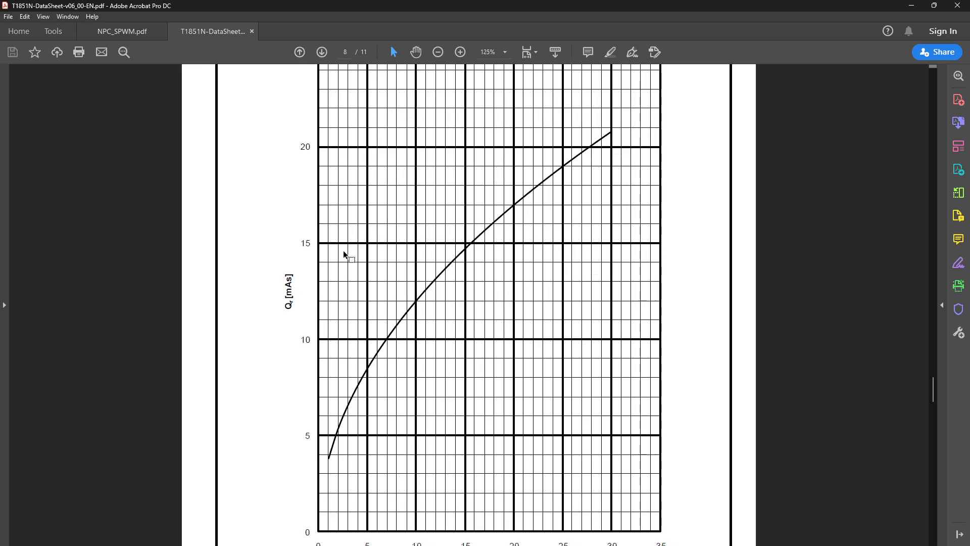
scroll(344, 254, "down", 3)
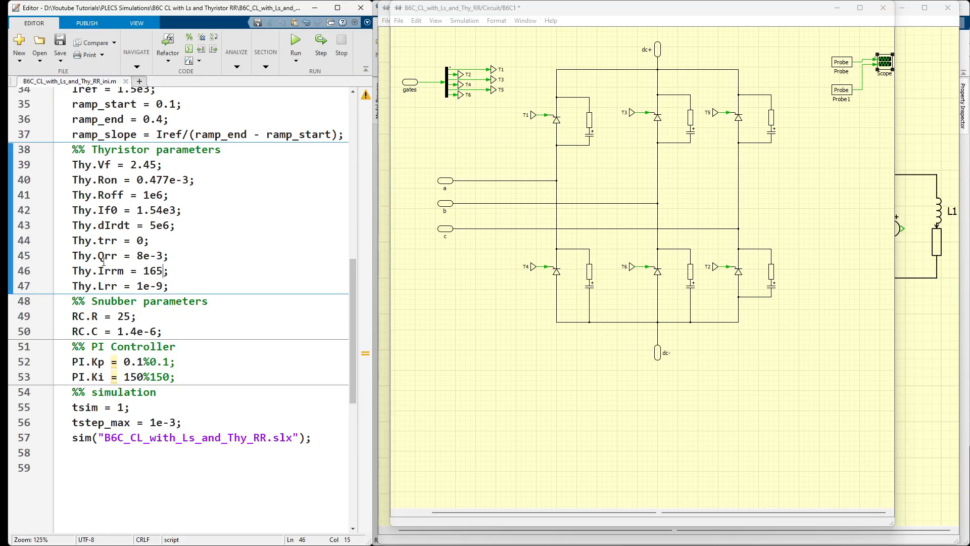
left_click_drag(144, 255, 137, 255)
type("8.4")
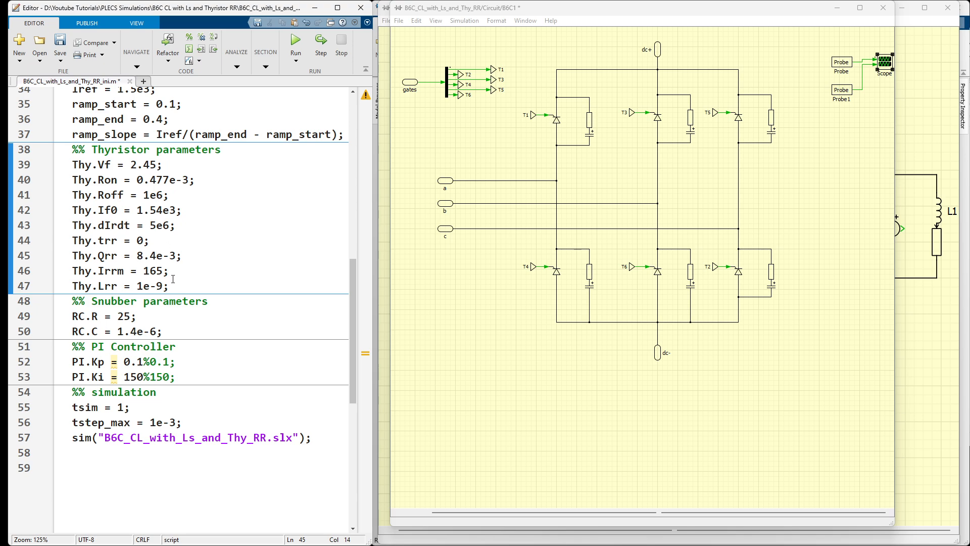
Step: Review the thyristor parameters in the script, then save and run it to simulate the converter with the updated values
left_click_drag(170, 285, 138, 241)
left_click(223, 231)
left_click_drag(197, 180, 68, 164)
left_click(208, 251)
left_click(295, 42)
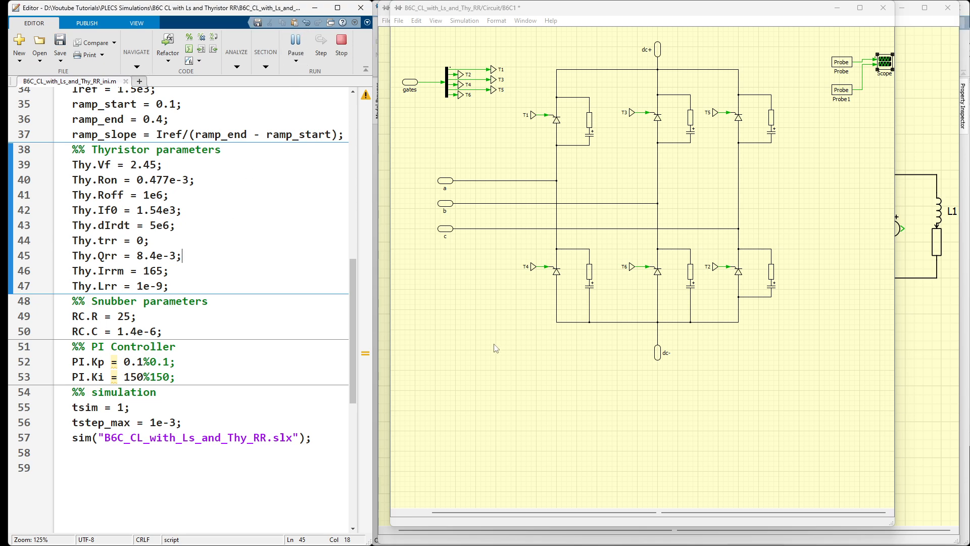
Step: In the B6C1 scope, measure the first thyristor's current slope near a steady-state turn-off with the cursors 1e-6 s apart
double_click(884, 65)
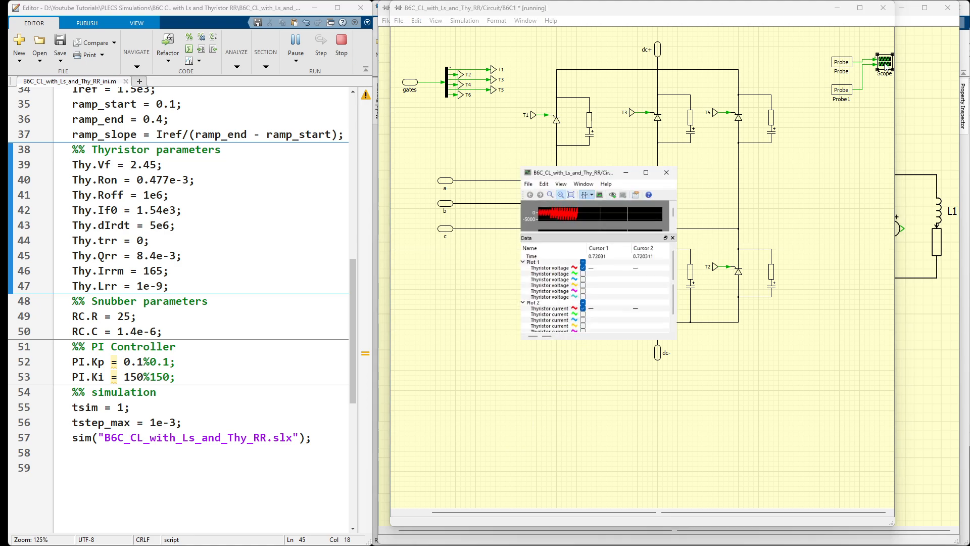
left_click(666, 122)
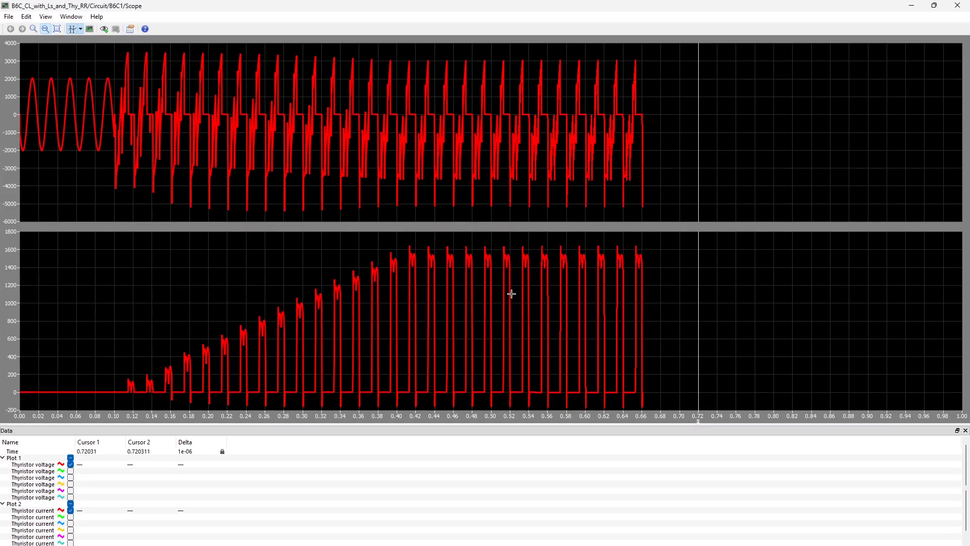
left_click_drag(697, 61, 728, 65)
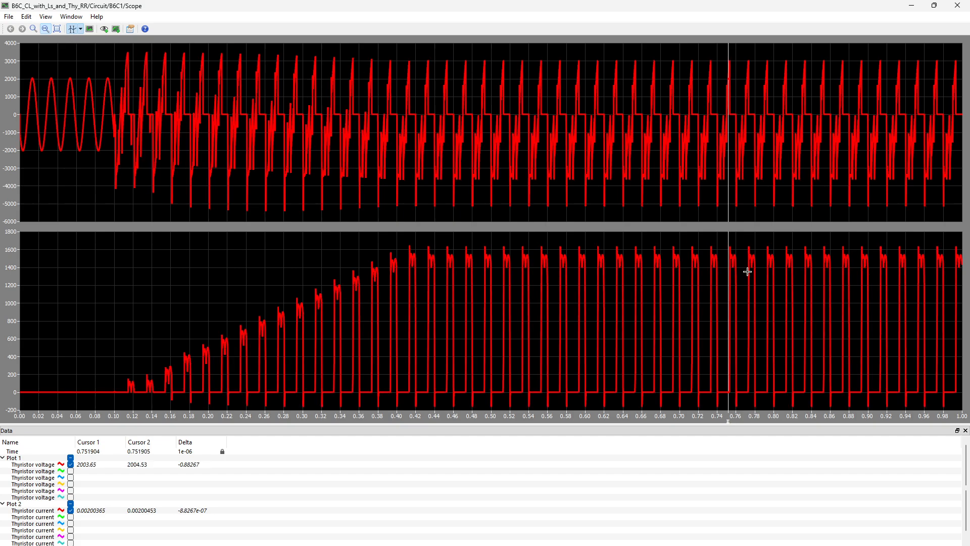
left_click_drag(727, 240, 632, 232)
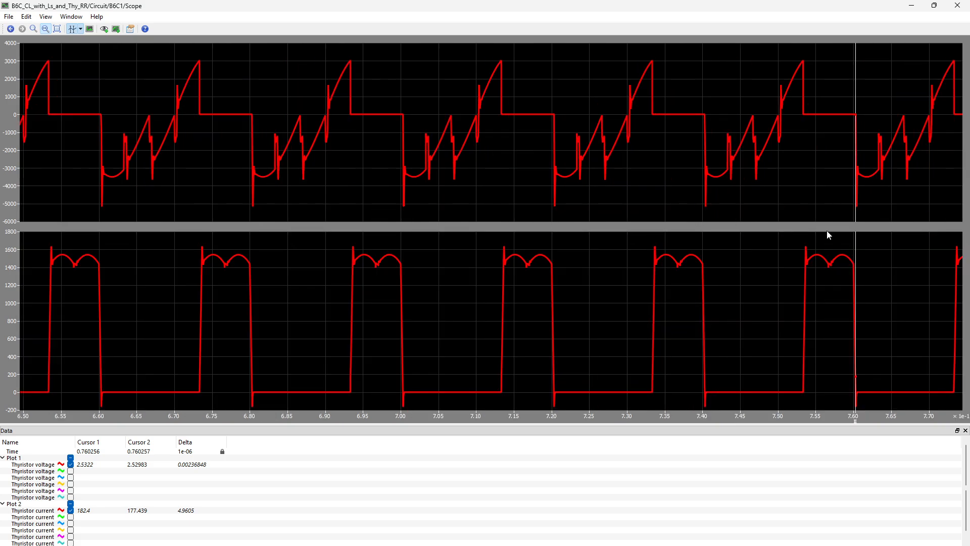
left_click_drag(929, 273, 703, 259)
left_click_drag(763, 334, 546, 312)
left_click_drag(466, 262, 473, 263)
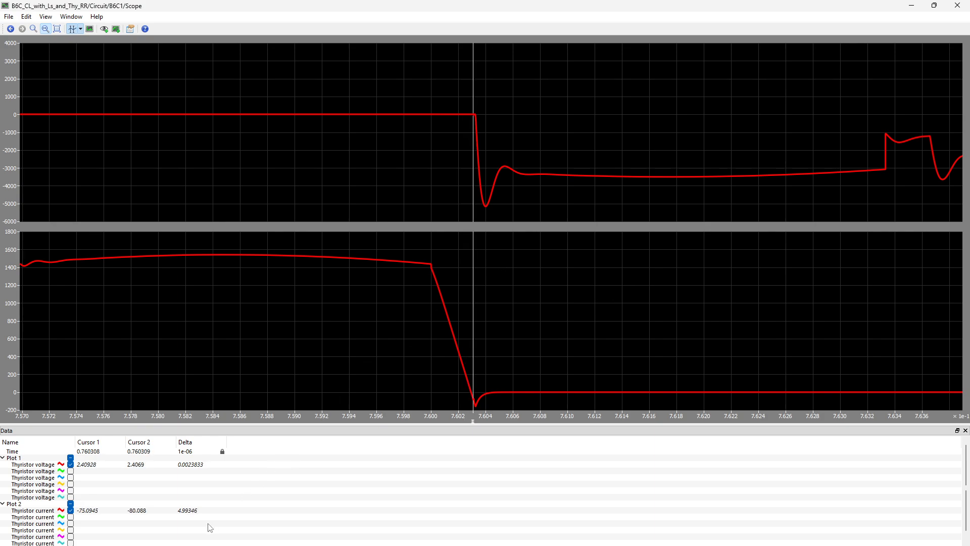
Step: Unlock the cursor spacing, bracket the first thyristor's turn-off with the cursors, and display the Min between them
left_click(224, 451)
left_click_drag(476, 210, 533, 211)
left_click_drag(476, 256, 409, 262)
mouse_move(295, 542)
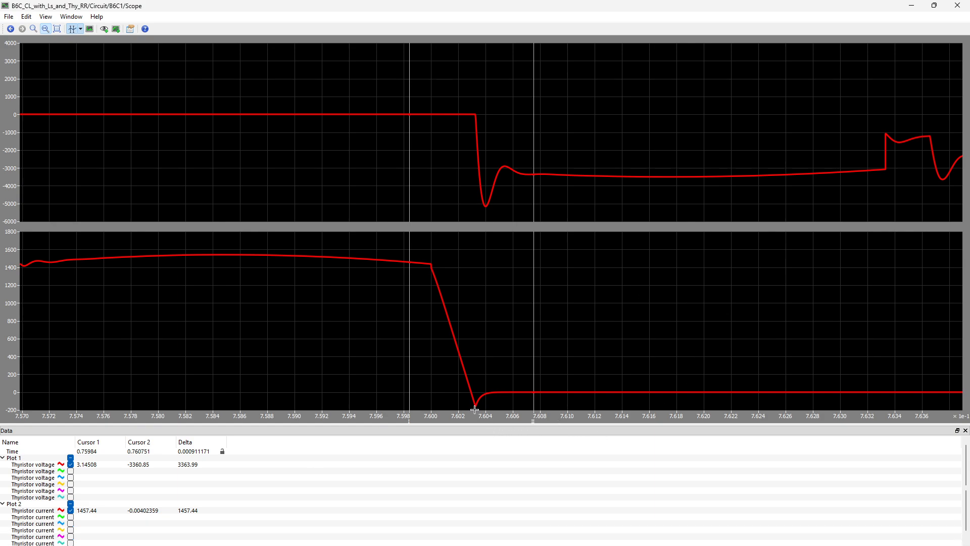
right_click(430, 438)
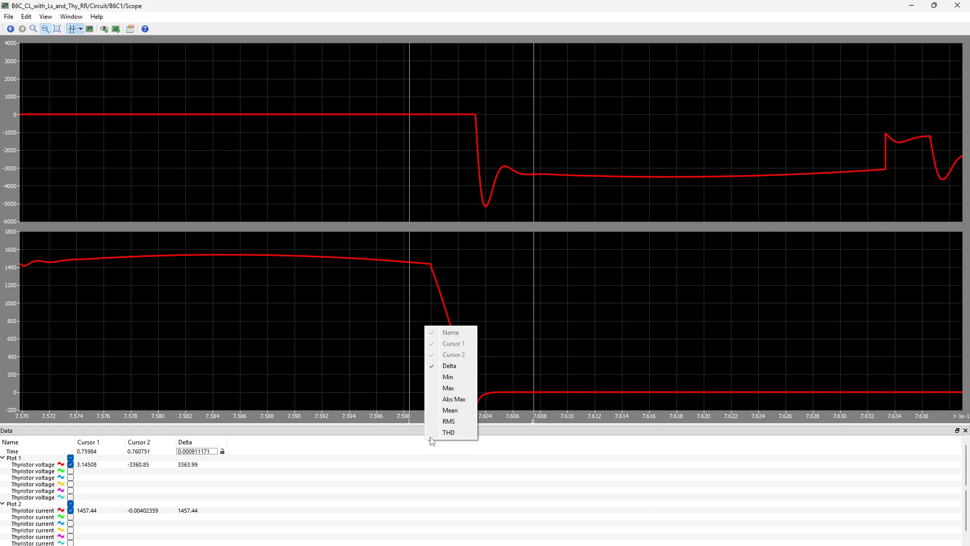
left_click(447, 376)
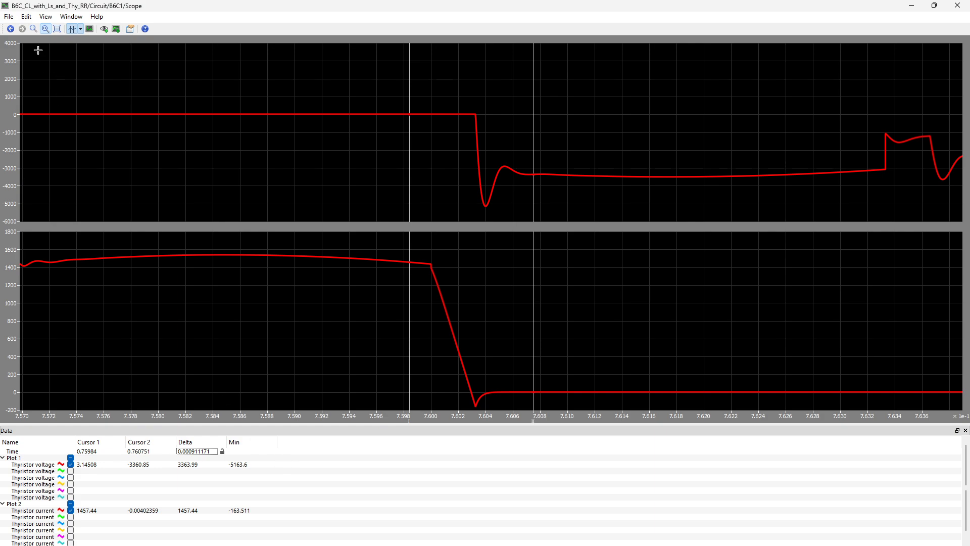
Step: Measure the first thyristor's steady-state forward current with a cursor on a conduction peak, viewing several cycles
left_click(57, 30)
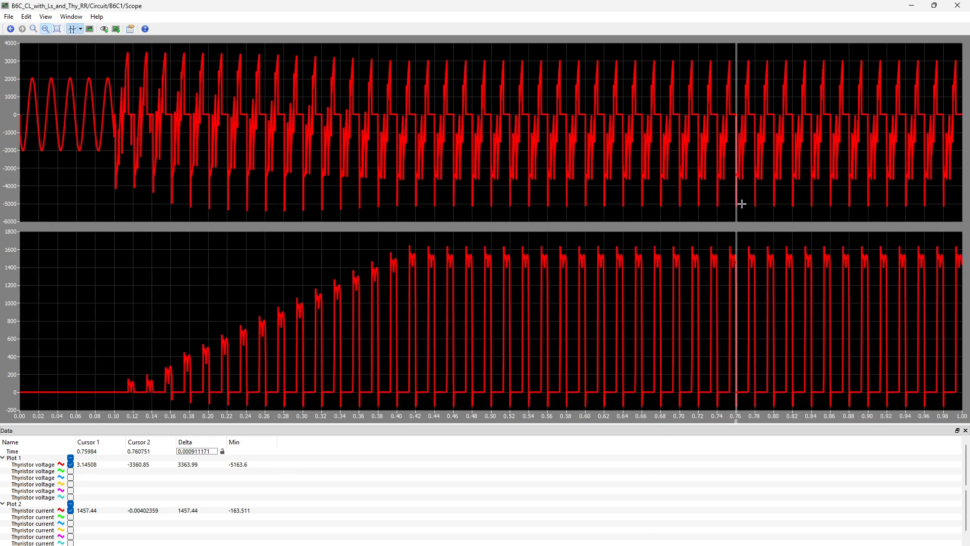
left_click_drag(737, 210, 713, 208)
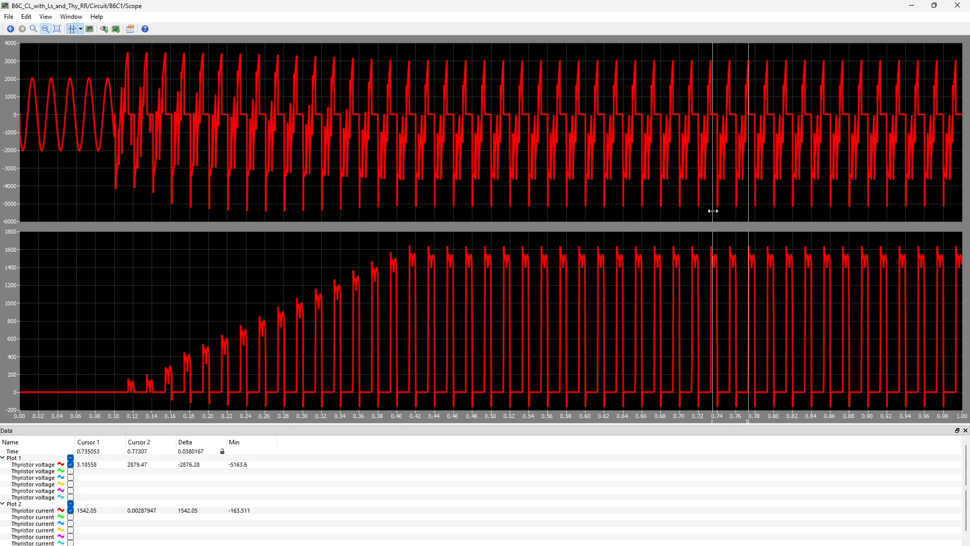
left_click_drag(780, 198, 636, 197)
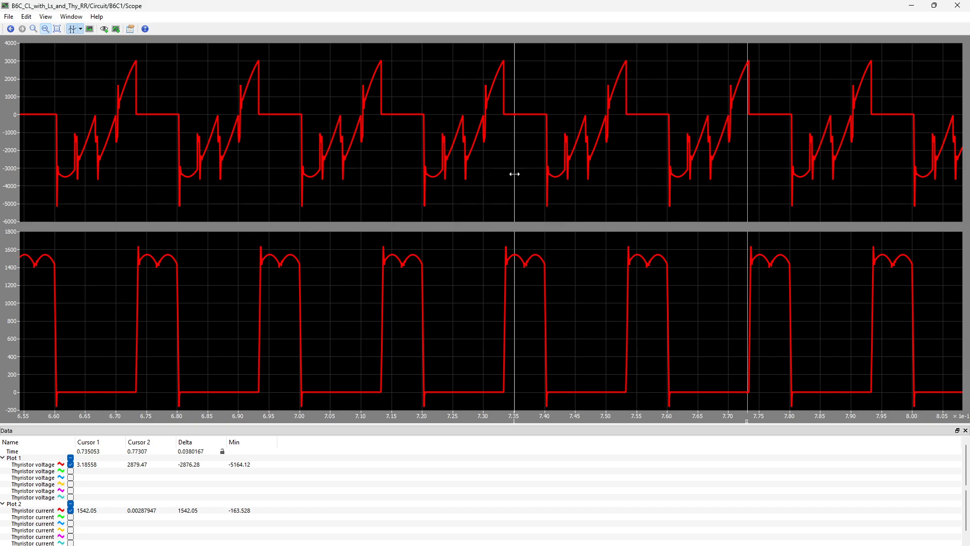
Step: Bracket the first thyristor's steady-state turn-off near 0.74 s between the cursors, then return to the main converter circuit
left_click_drag(514, 175, 522, 175)
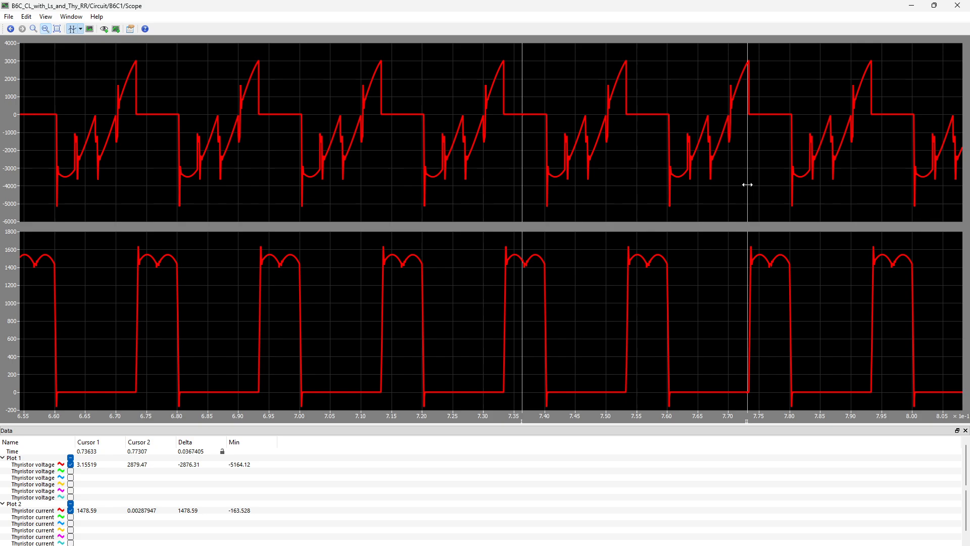
left_click_drag(747, 184, 462, 184)
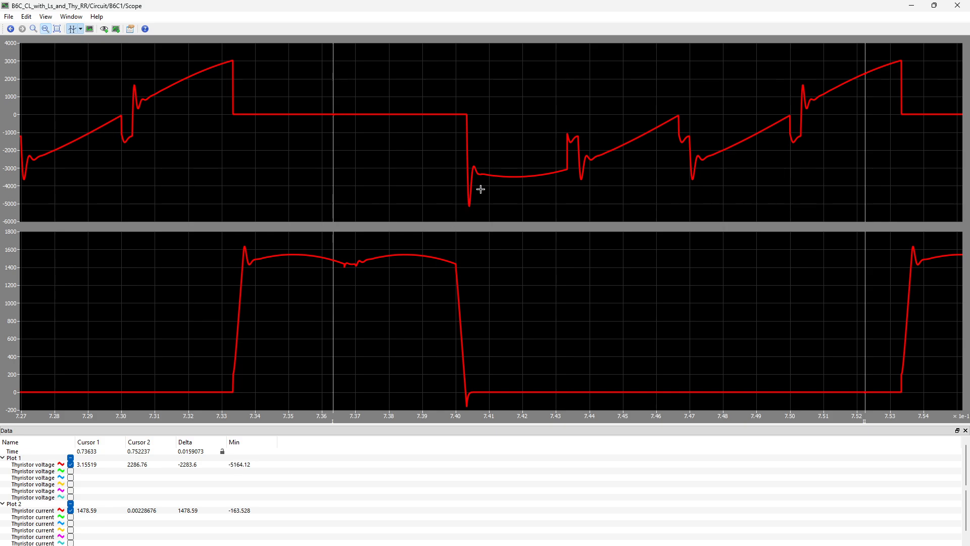
left_click(911, 5)
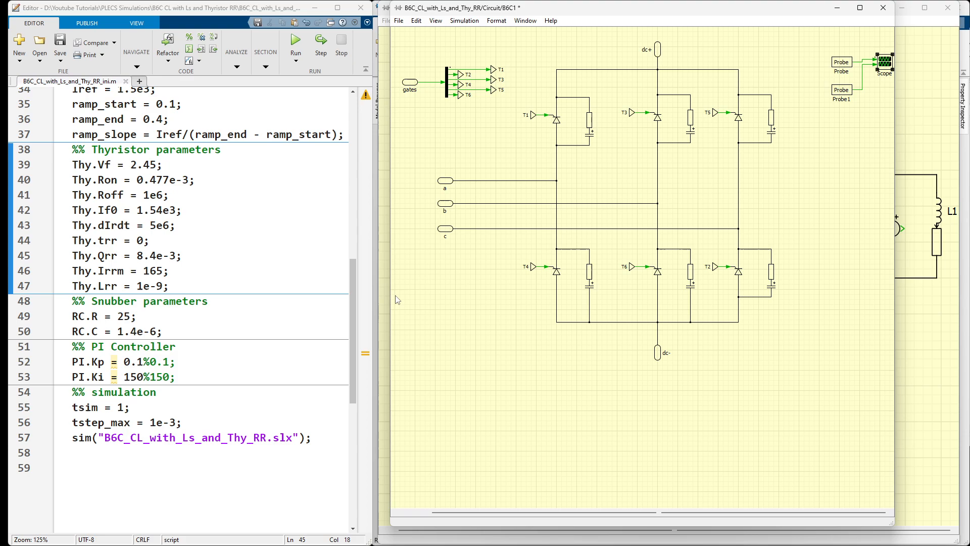
left_click(883, 8)
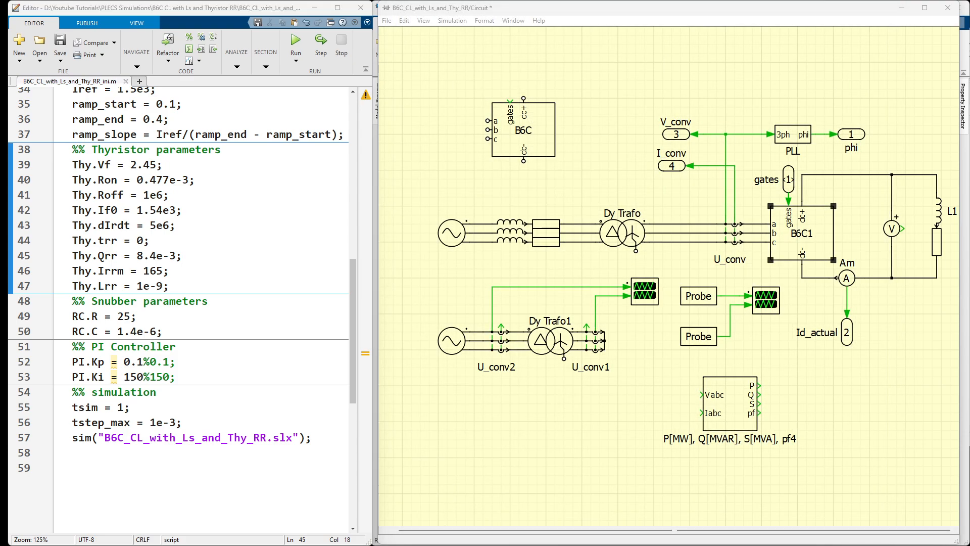
Step: Consult the T1851N datasheet's characteristic curves, then review the thyristor, reference current, load and transformer parameters in the script
key("alt+Tab")
scroll(251, 332, "up", 5)
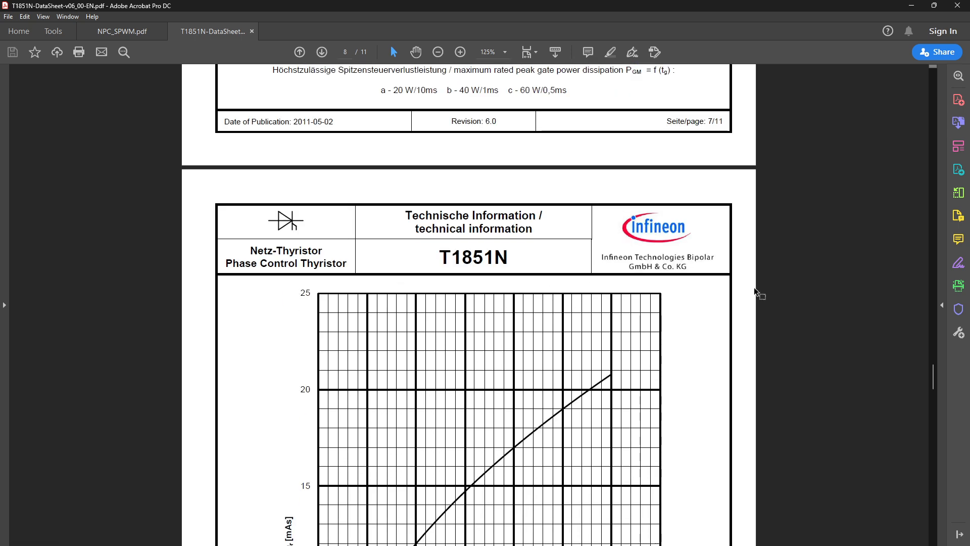
key("Home")
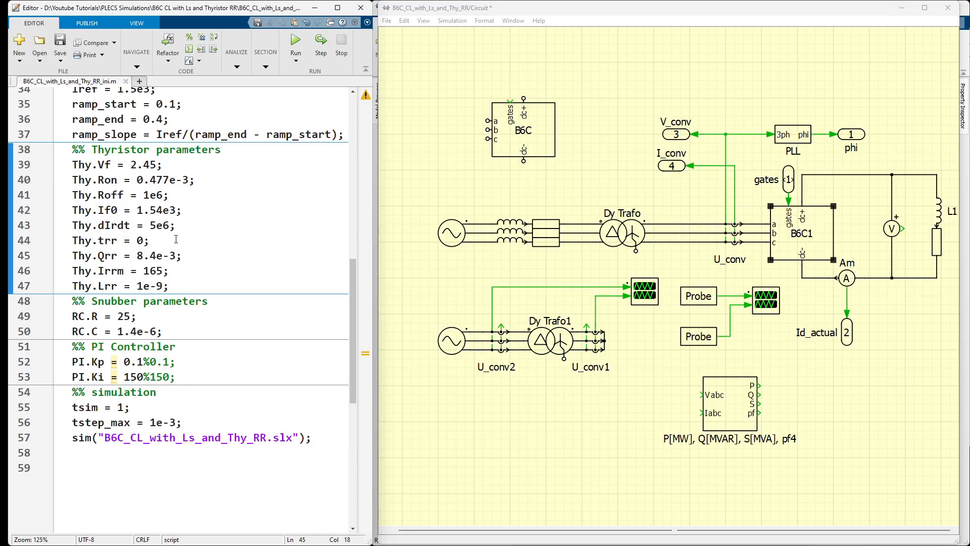
scroll(149, 196, "up", 7)
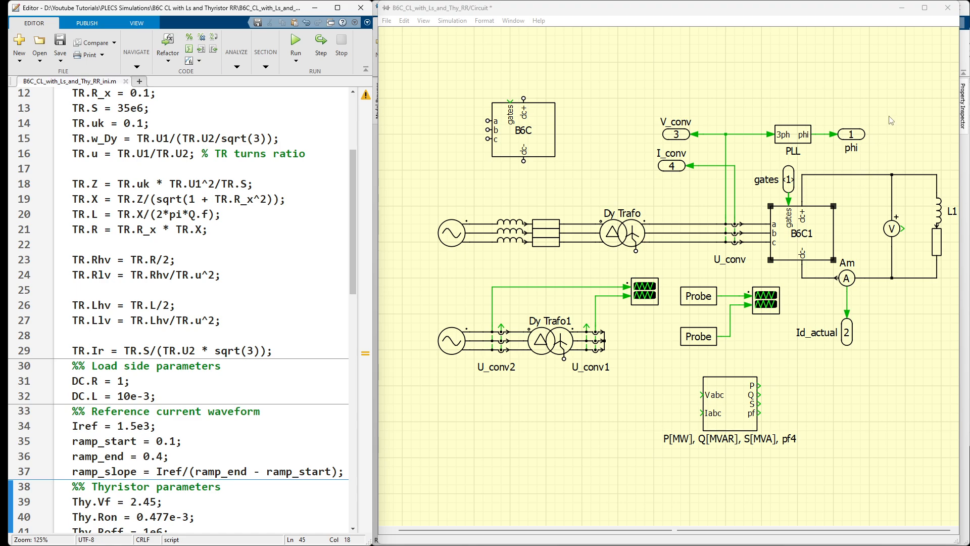
Step: In the Simulink model's main Scope, compare the current trace with with_RR around steady-state commutations by hiding and reshowing the current trace
left_click(895, 88)
left_click(948, 7)
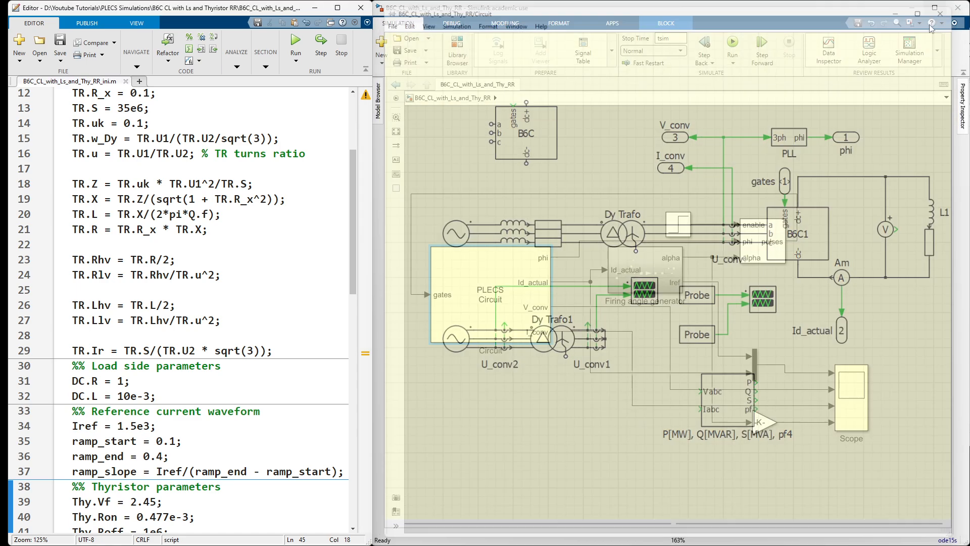
double_click(857, 412)
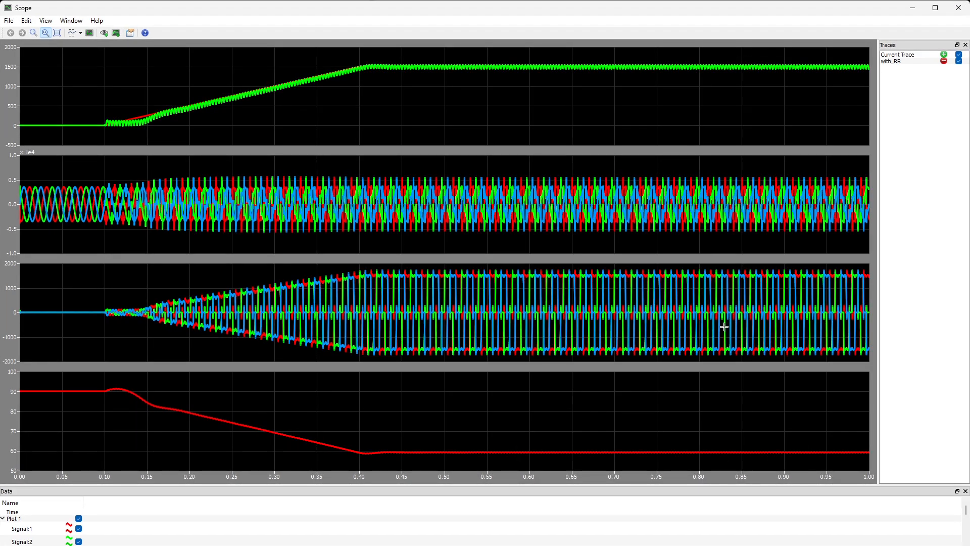
left_click_drag(657, 313, 743, 321)
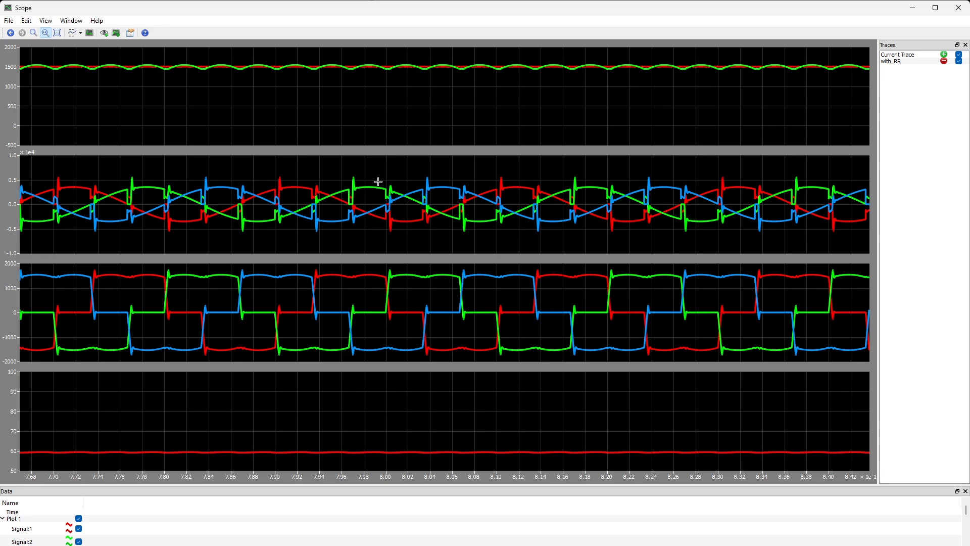
left_click_drag(404, 169, 562, 186)
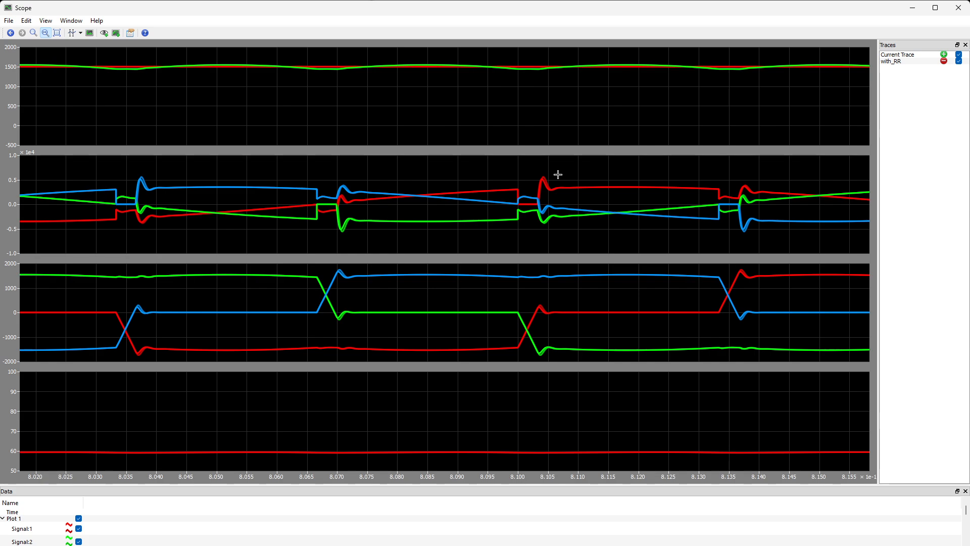
left_click(959, 55)
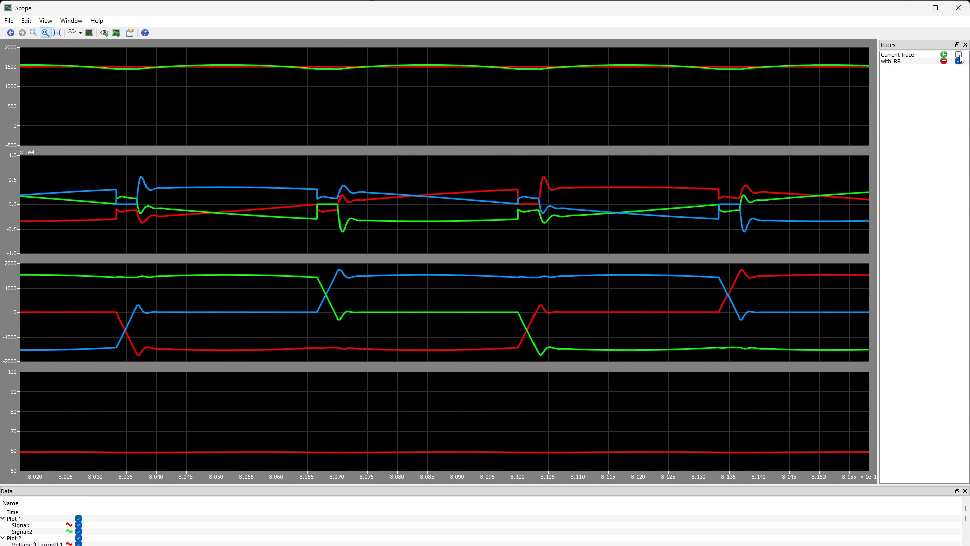
left_click(958, 55)
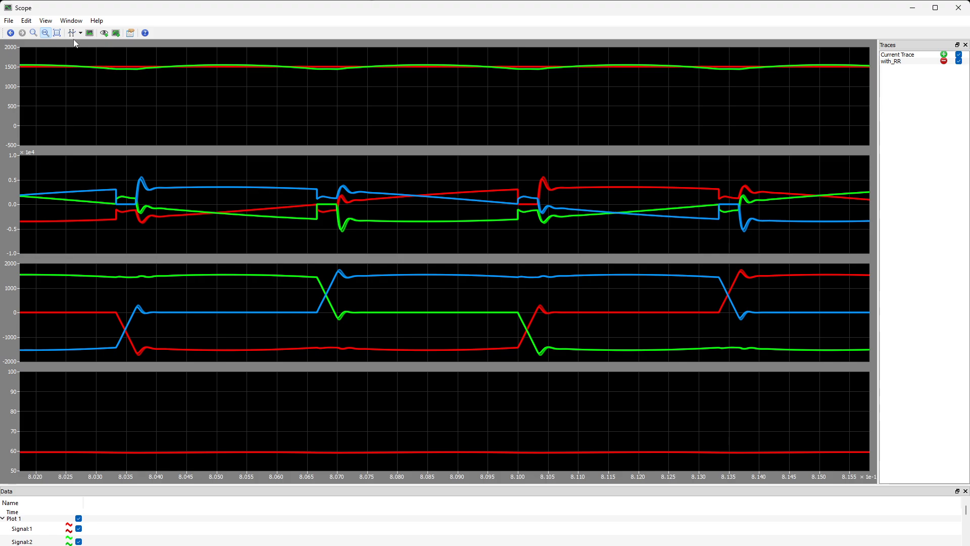
Step: Examine the converter waveforms over the full simulation and within a steady-state section, then close the main Scope
left_click(57, 33)
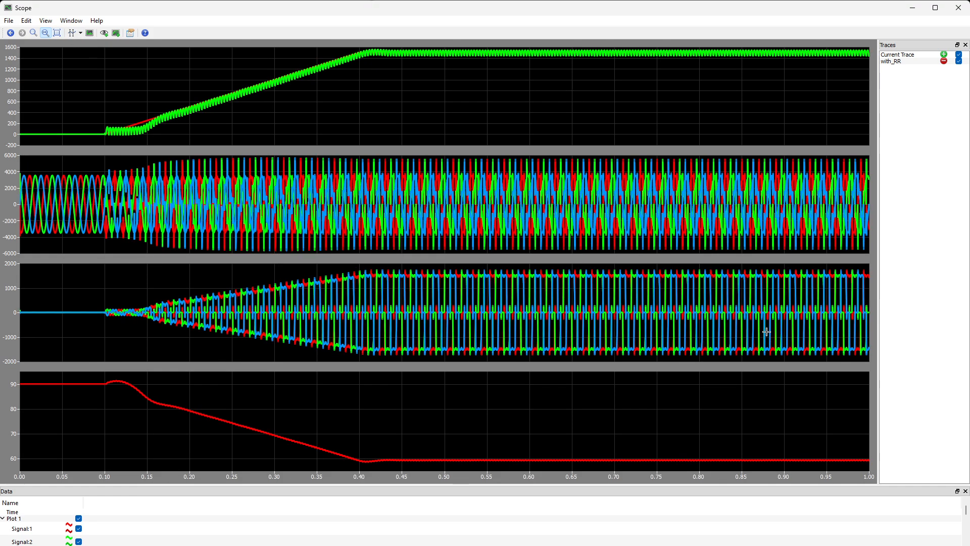
left_click_drag(762, 332, 620, 336)
left_click_drag(754, 301, 536, 303)
left_click(57, 33)
mouse_move(559, 198)
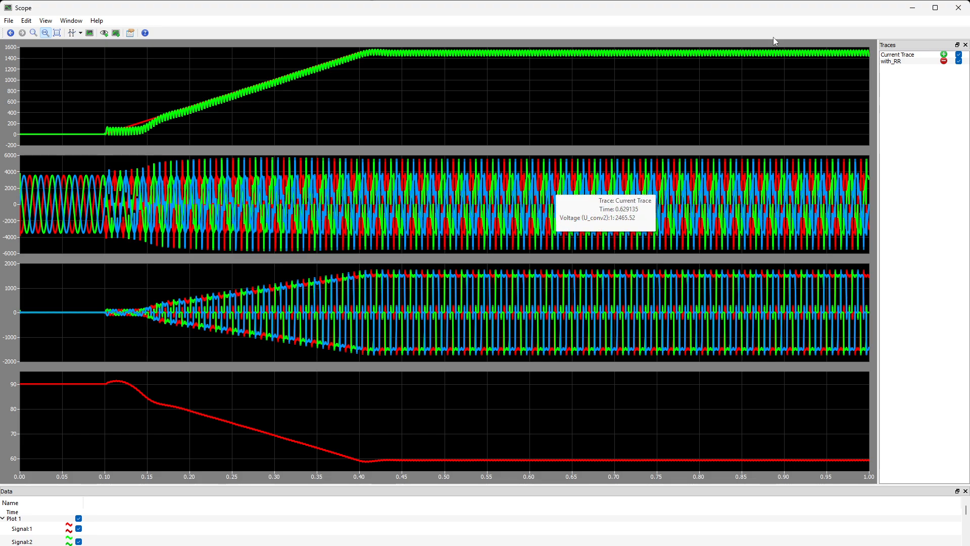
left_click(958, 7)
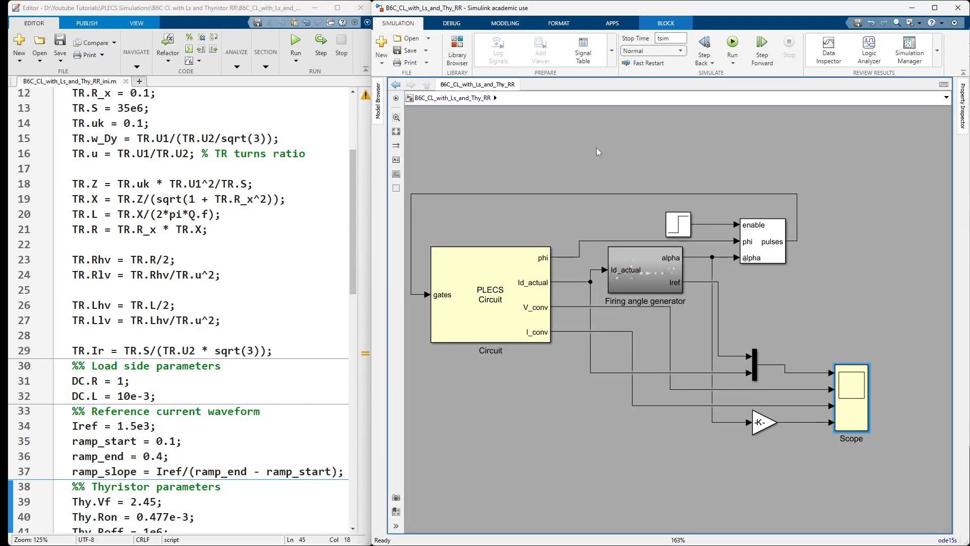